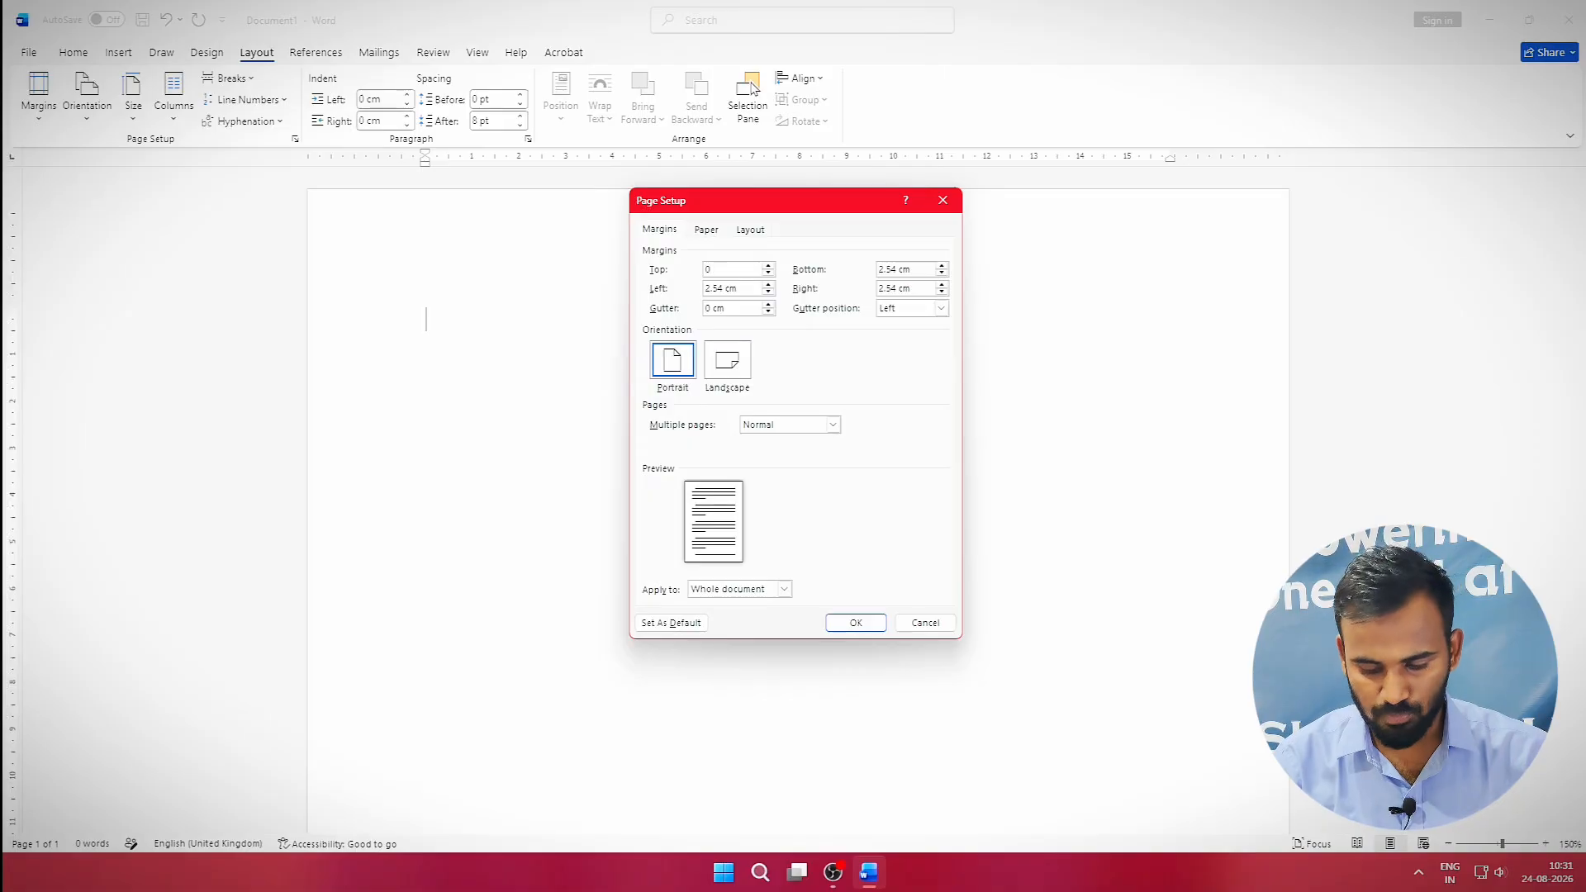
Set all page margins to 0.2 in, keeping them despite the narrow-margin warning.
text(n)
key(Tab)
text(0)
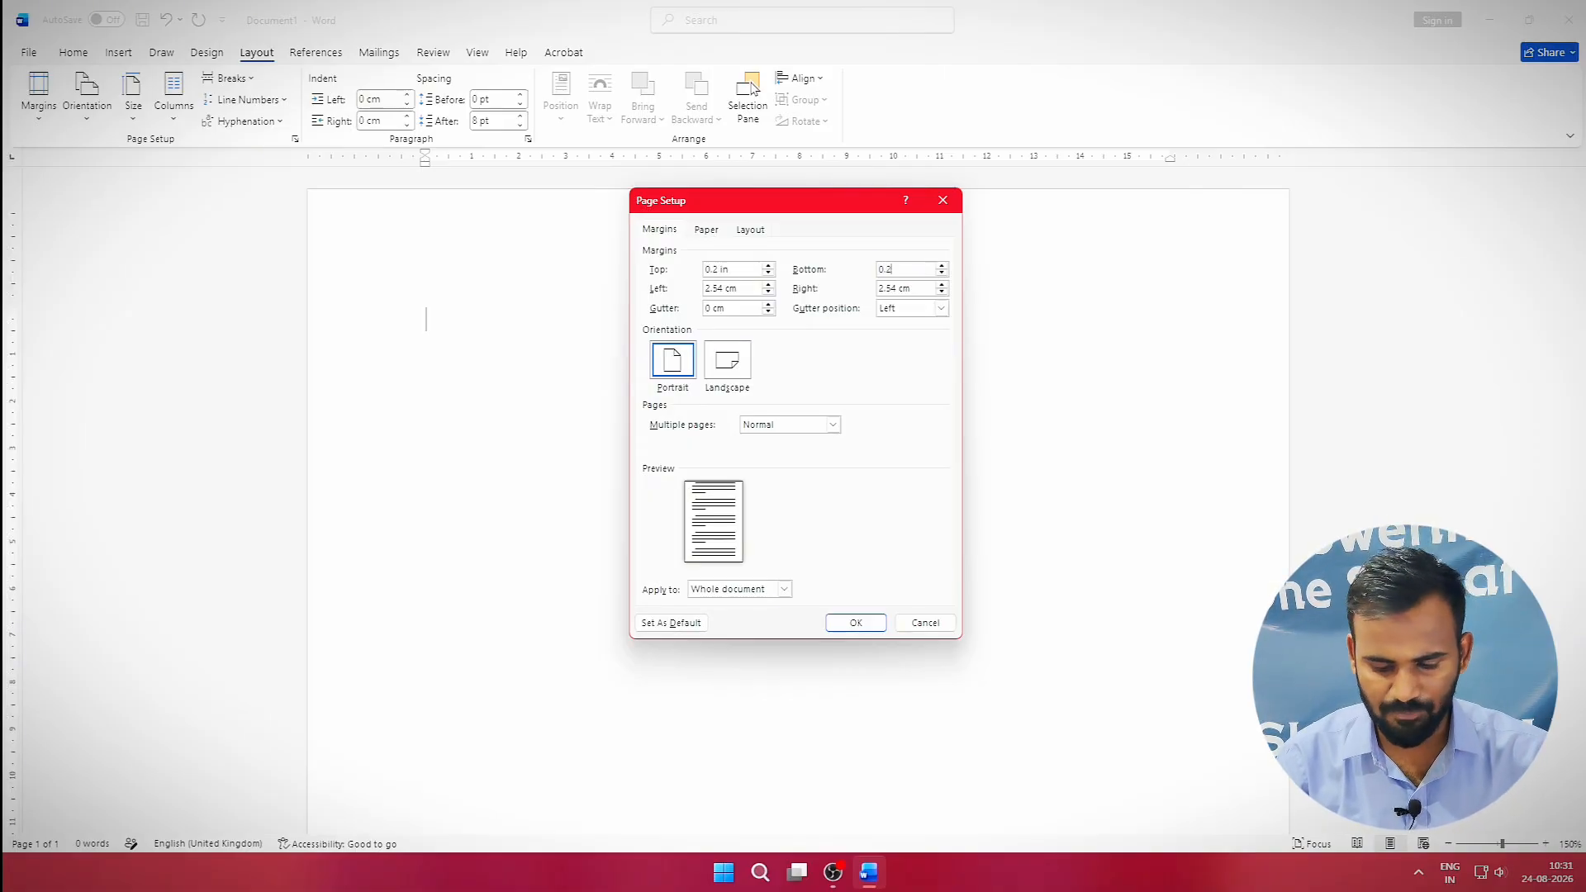
text(.2 in)
key(Tab)
text(0)
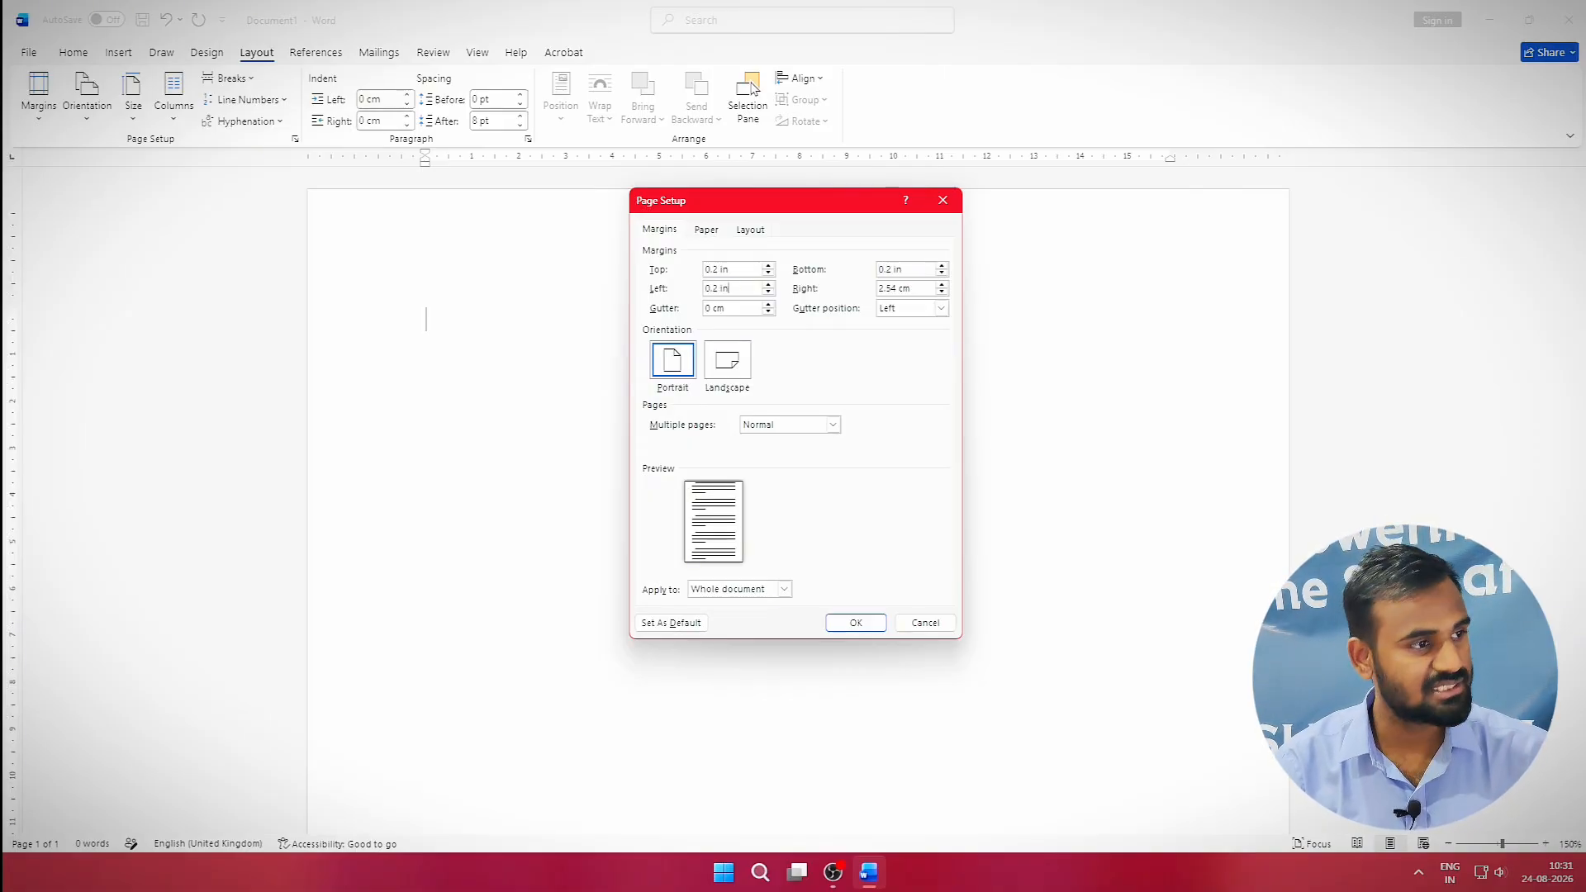
key(Tab)
text(0)
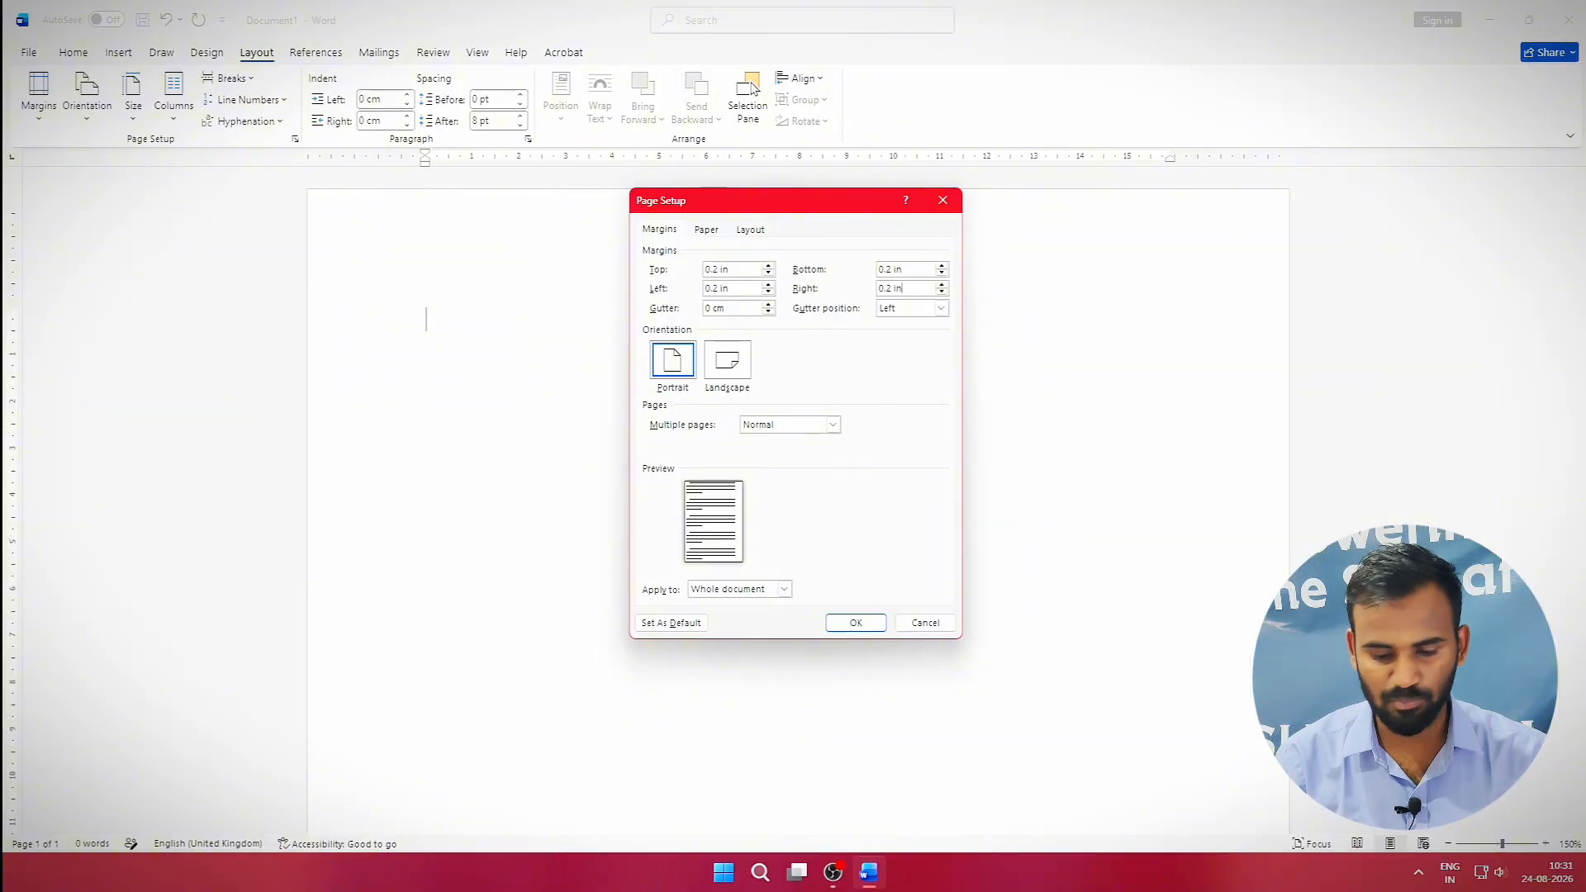
text(.2 in)
key(Return)
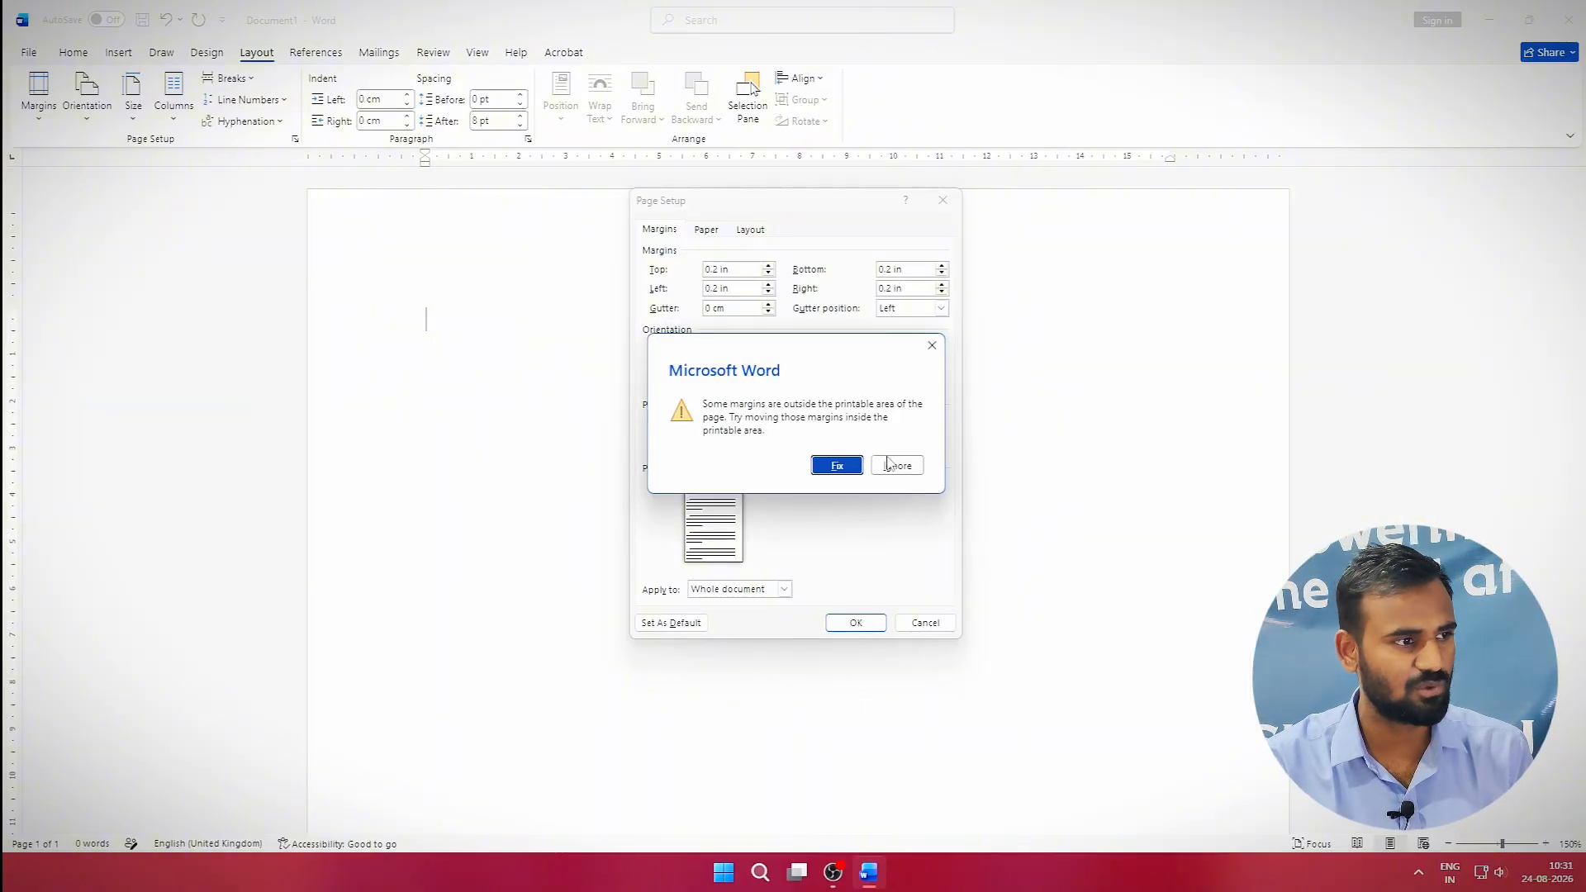
click(890, 465)
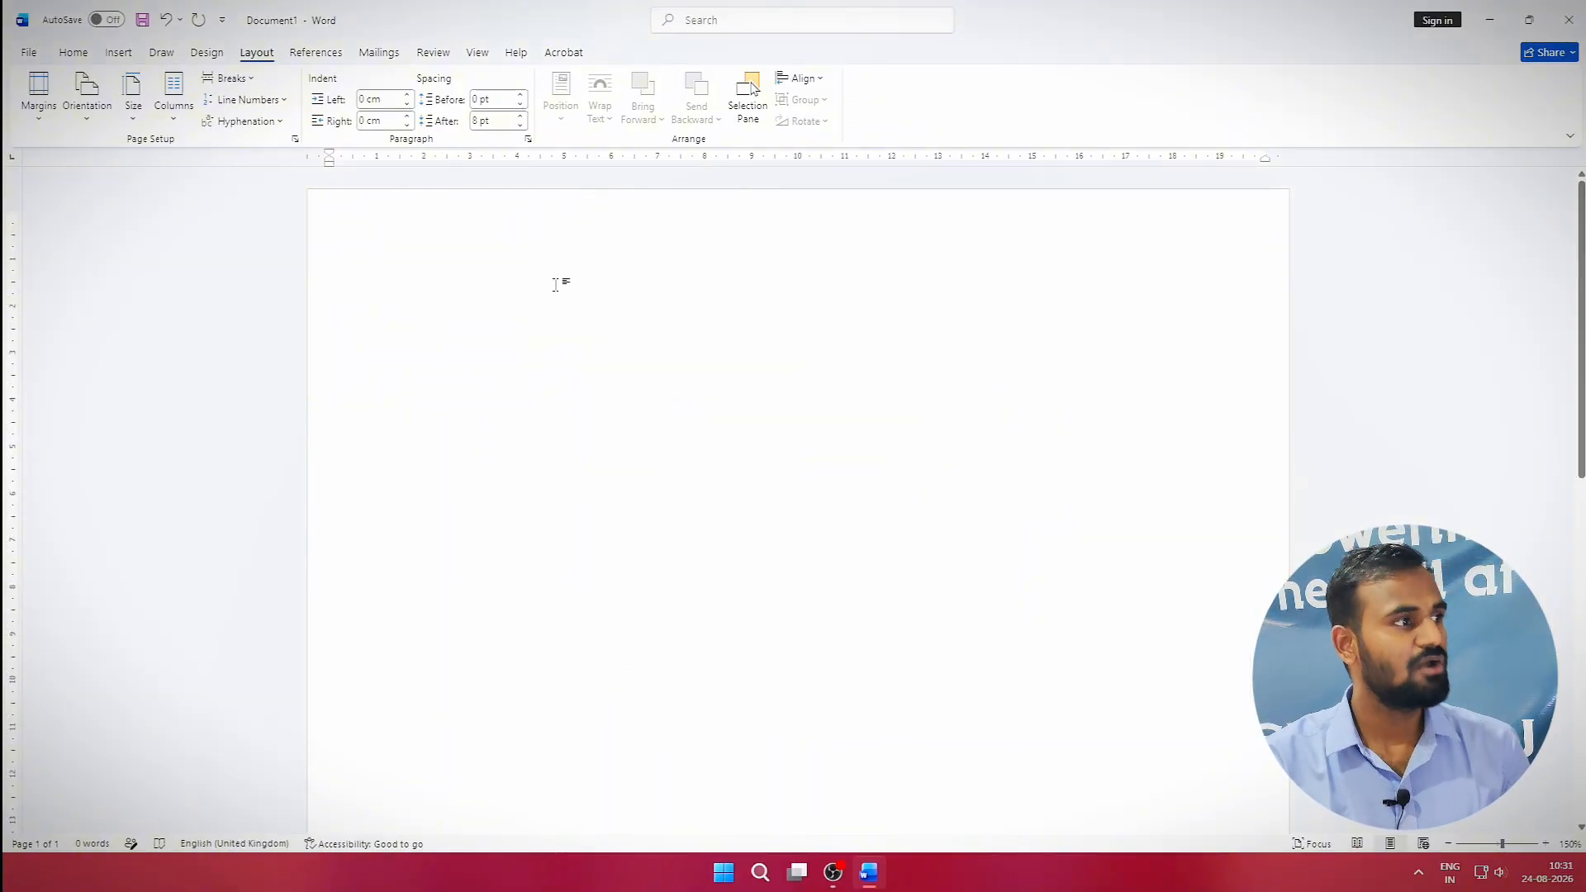
Make the page landscape with two columns and a line between them.
click(88, 99)
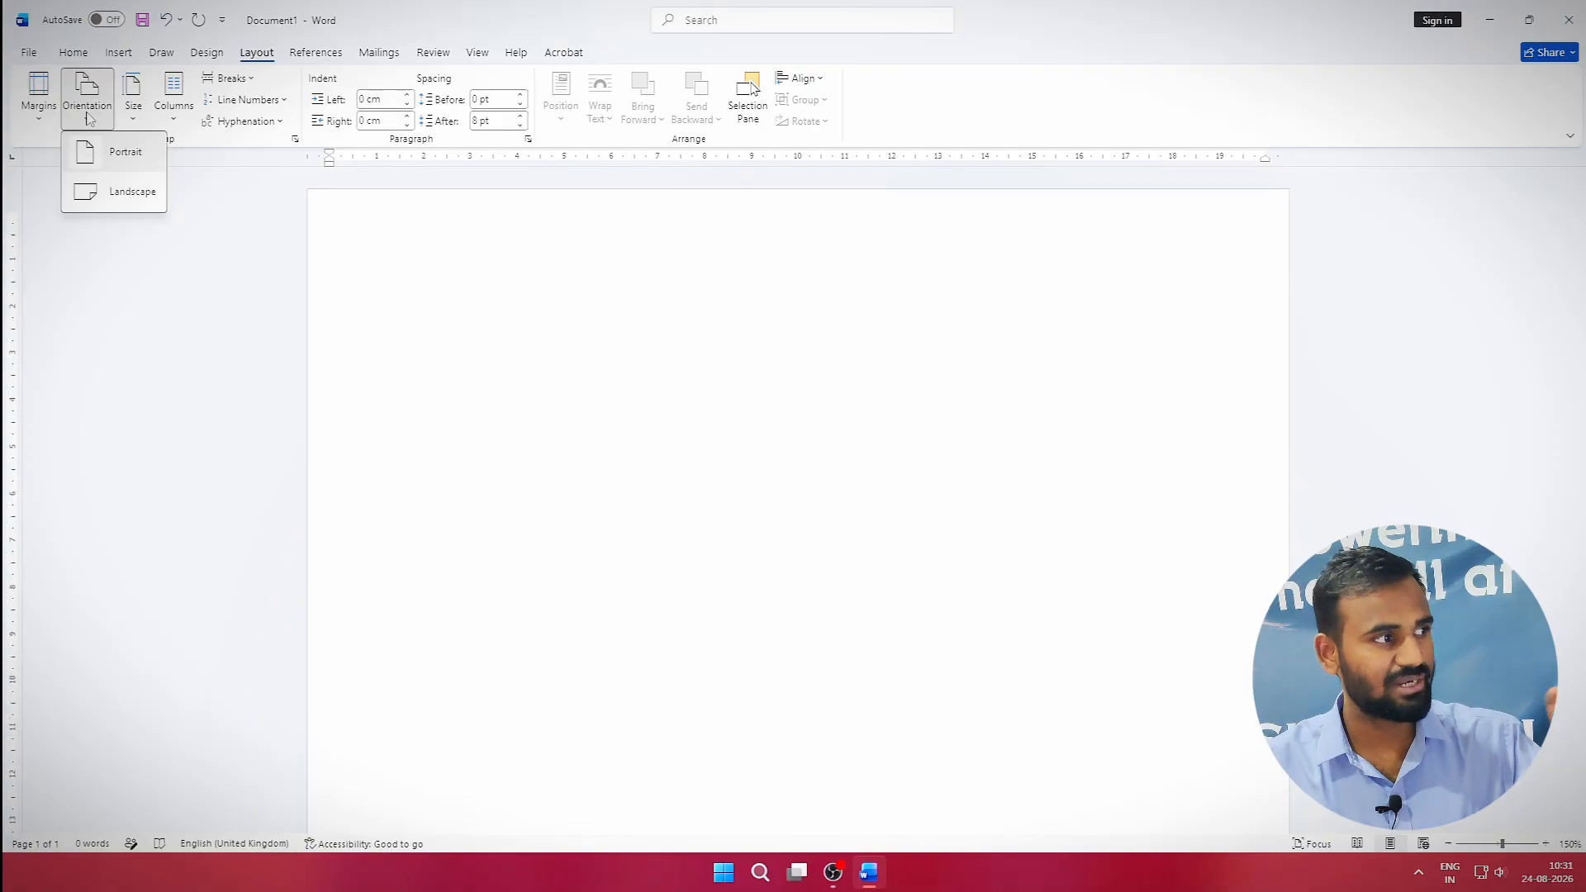
click(114, 191)
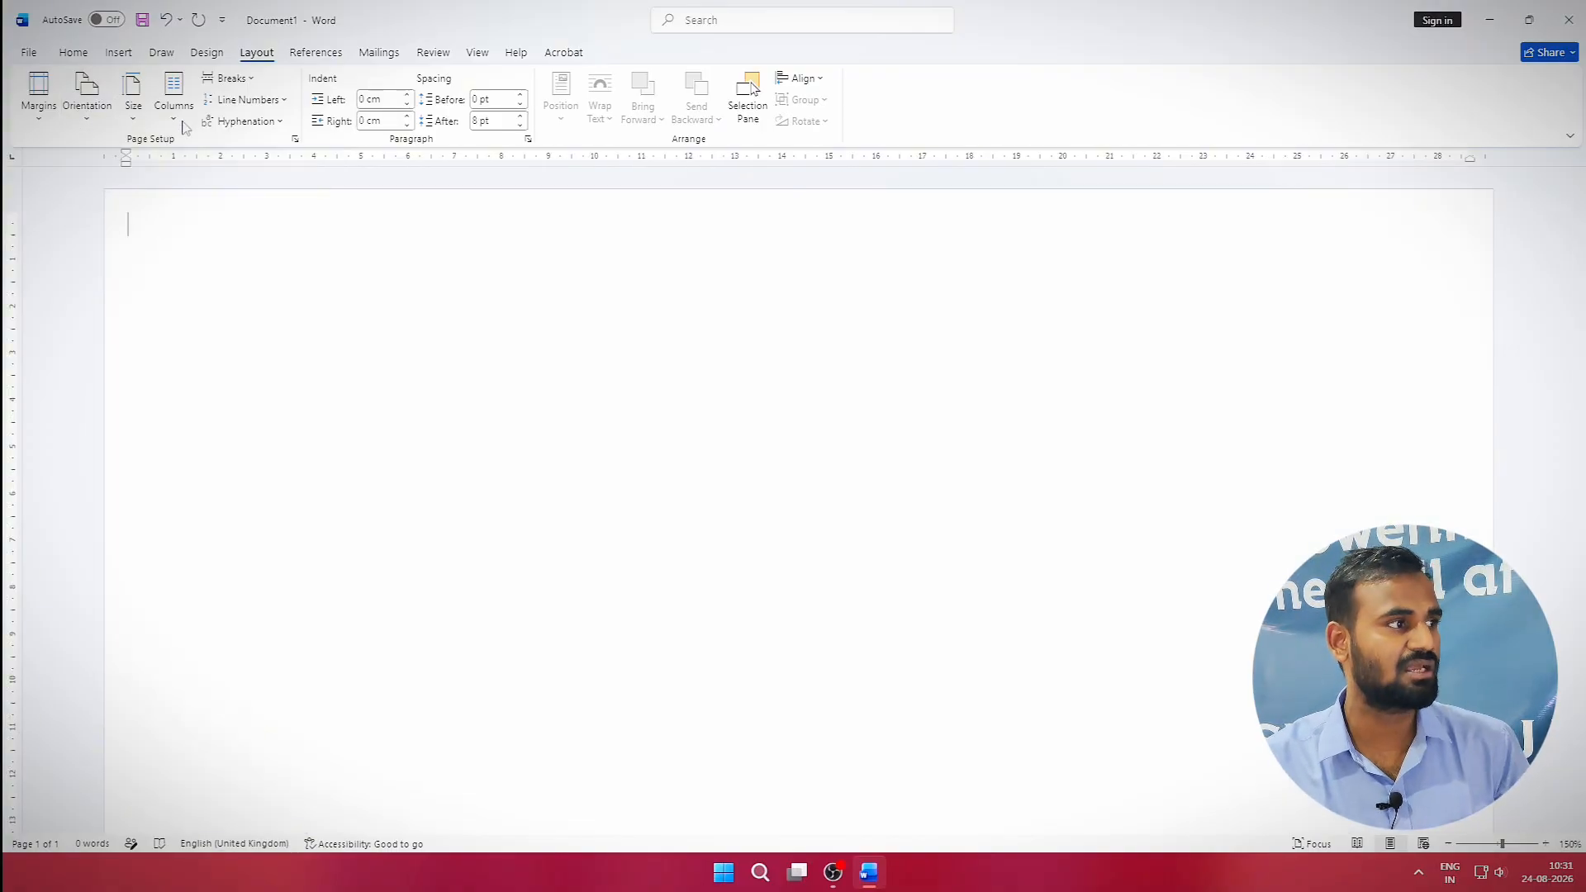
click(172, 86)
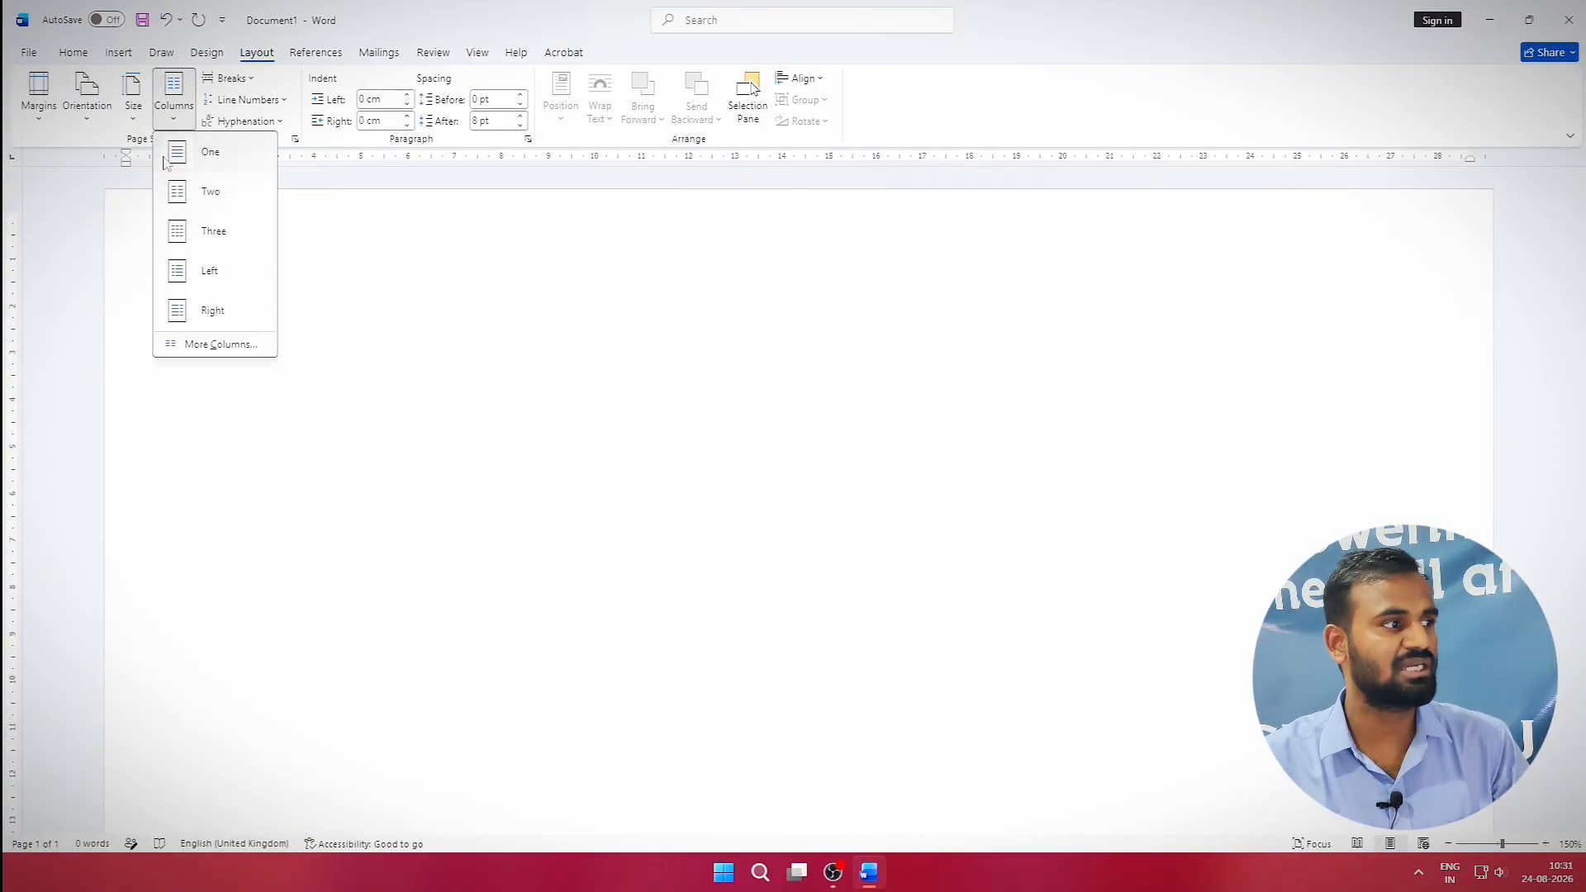
click(217, 345)
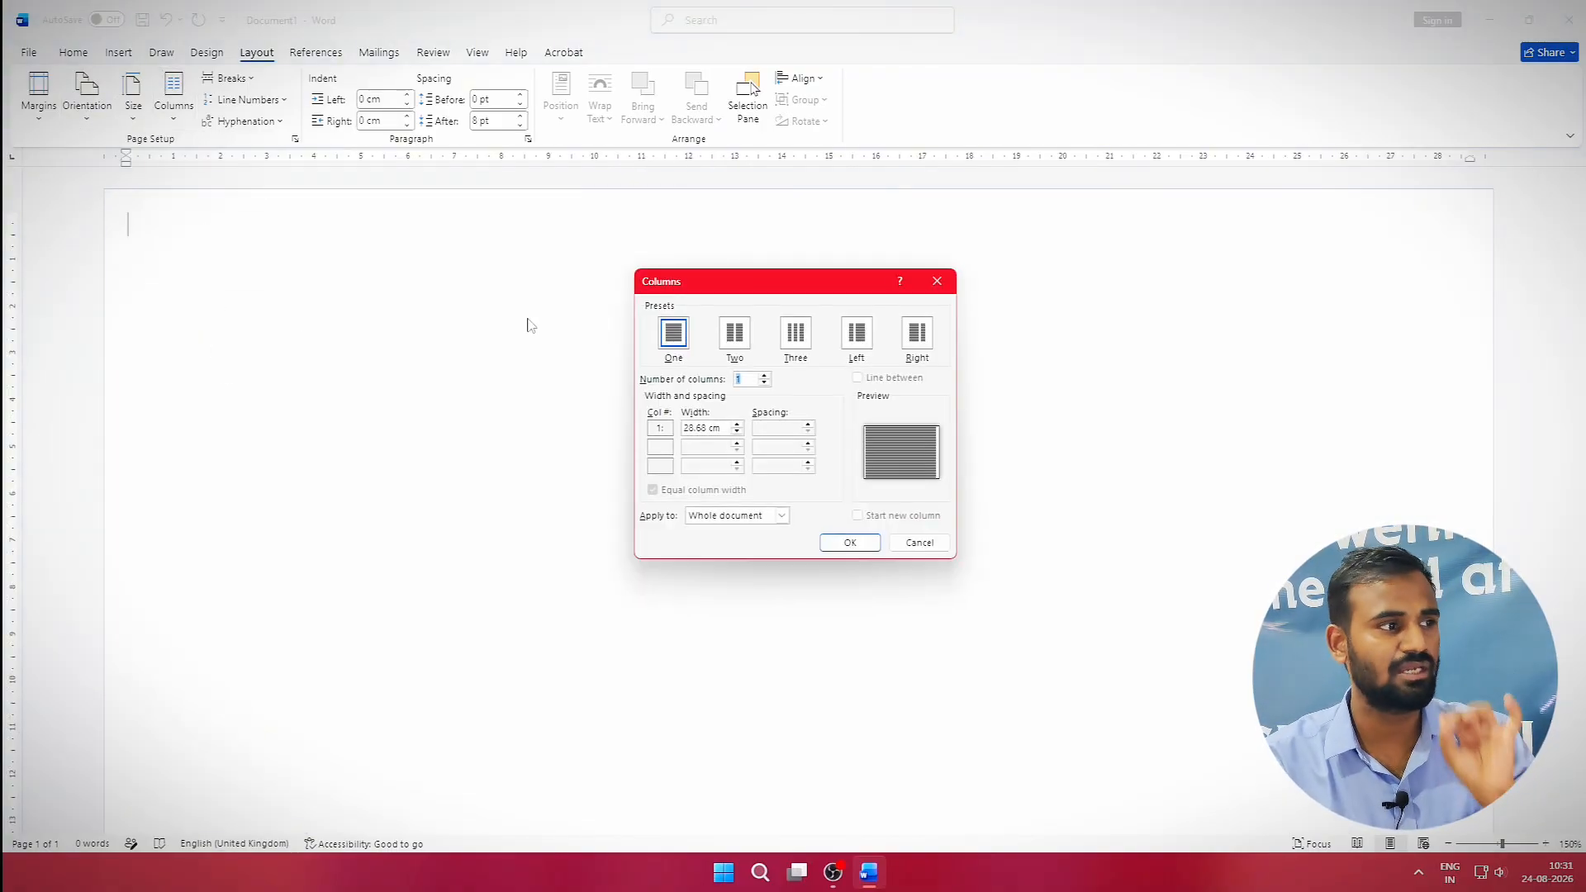
click(739, 340)
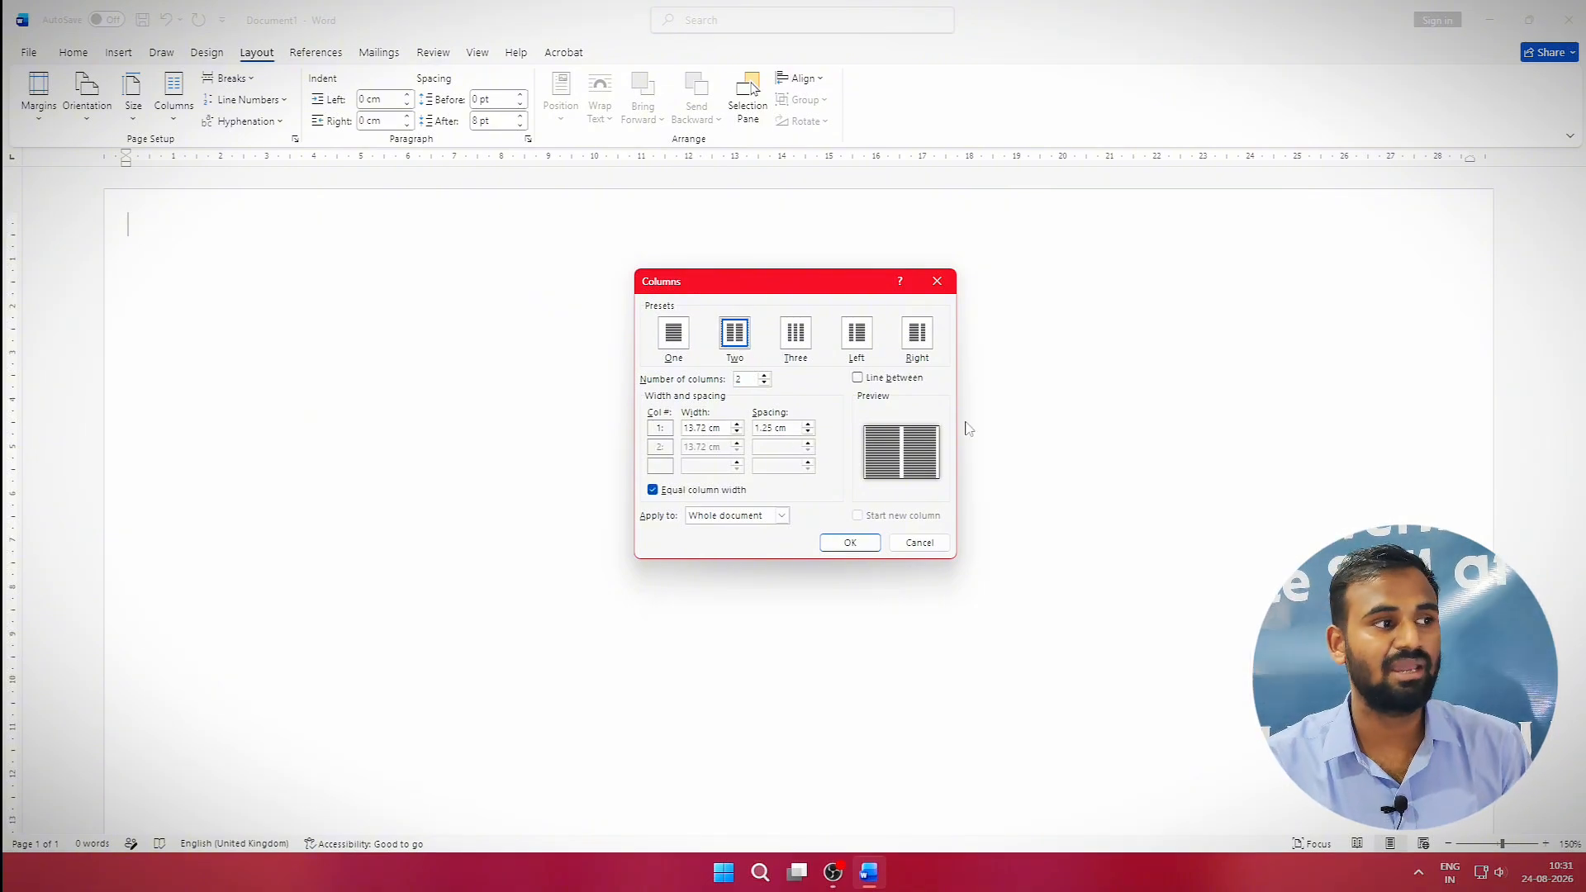
click(896, 379)
click(850, 542)
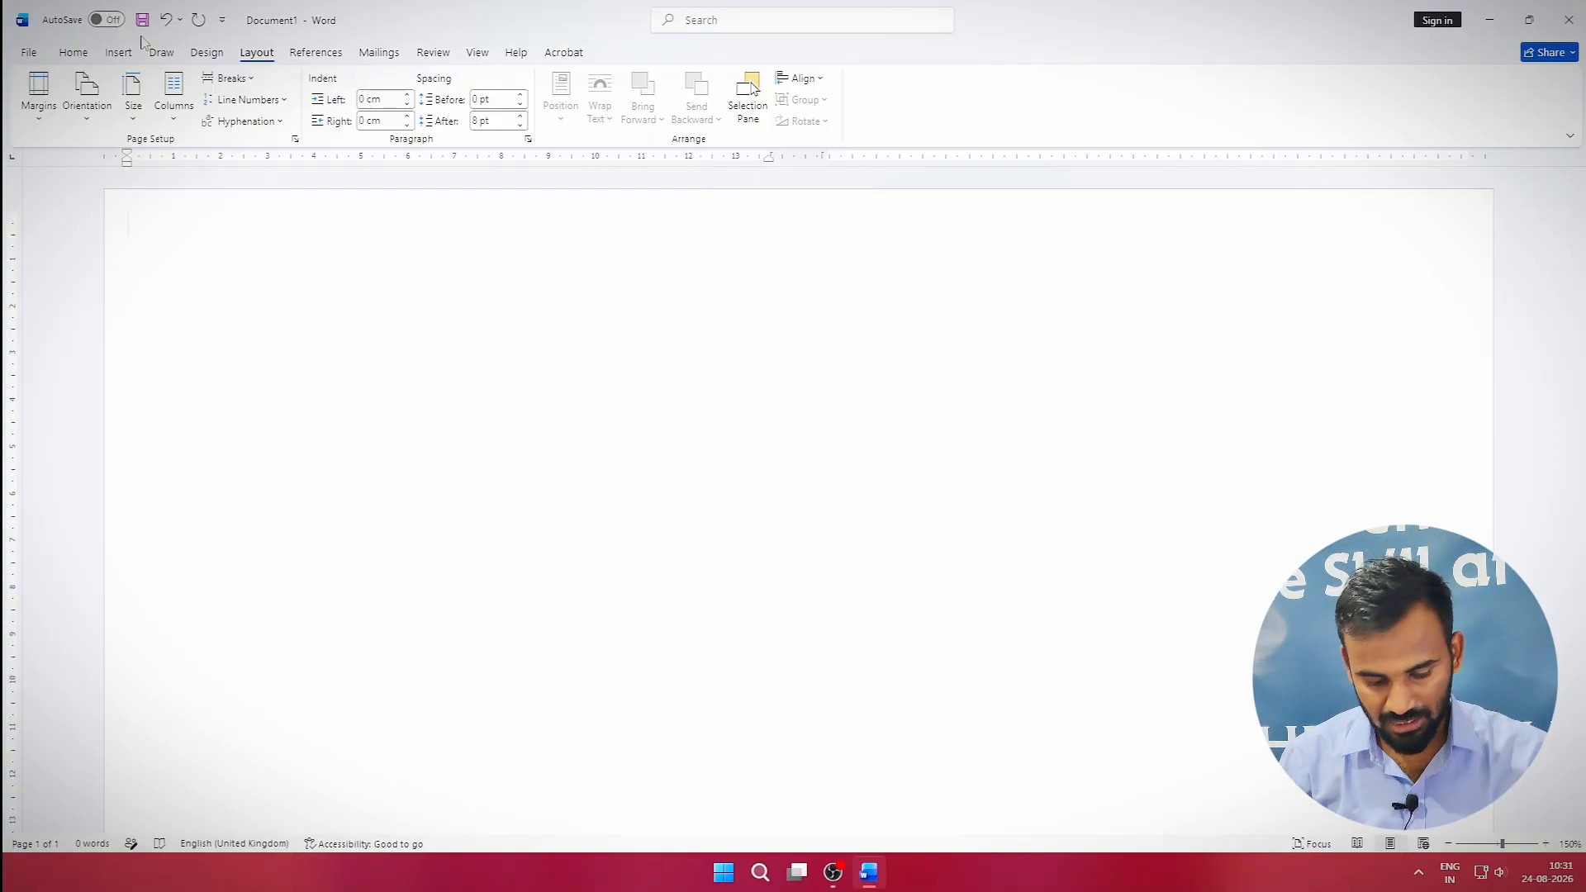
Insert a table with 6 columns and 7 rows.
key(alt)
key(n)
key(t)
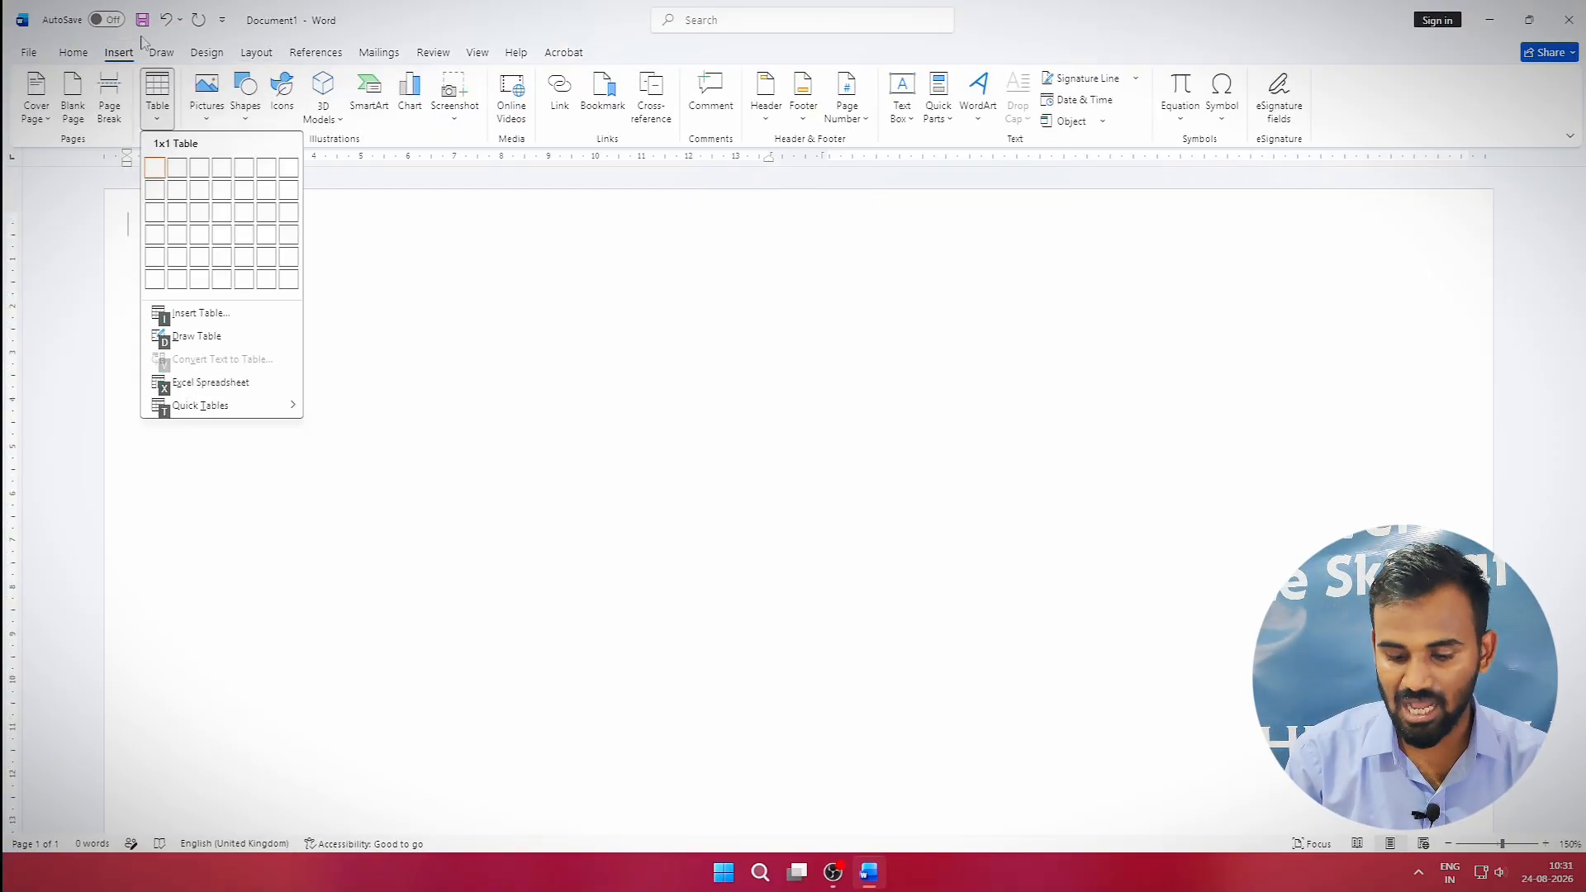
key(i)
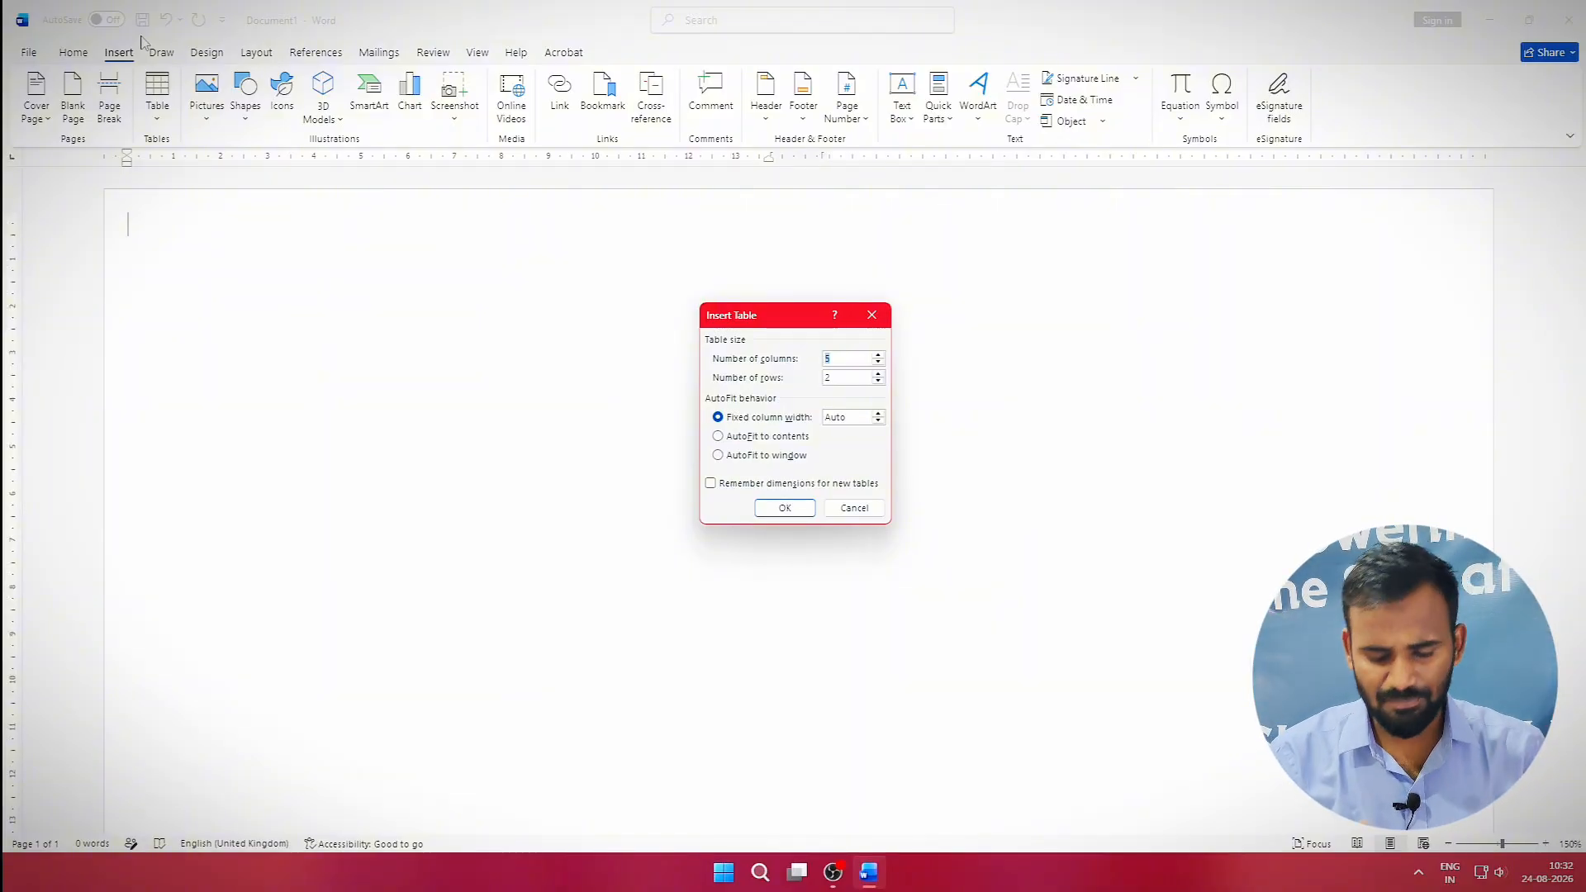
text(6)
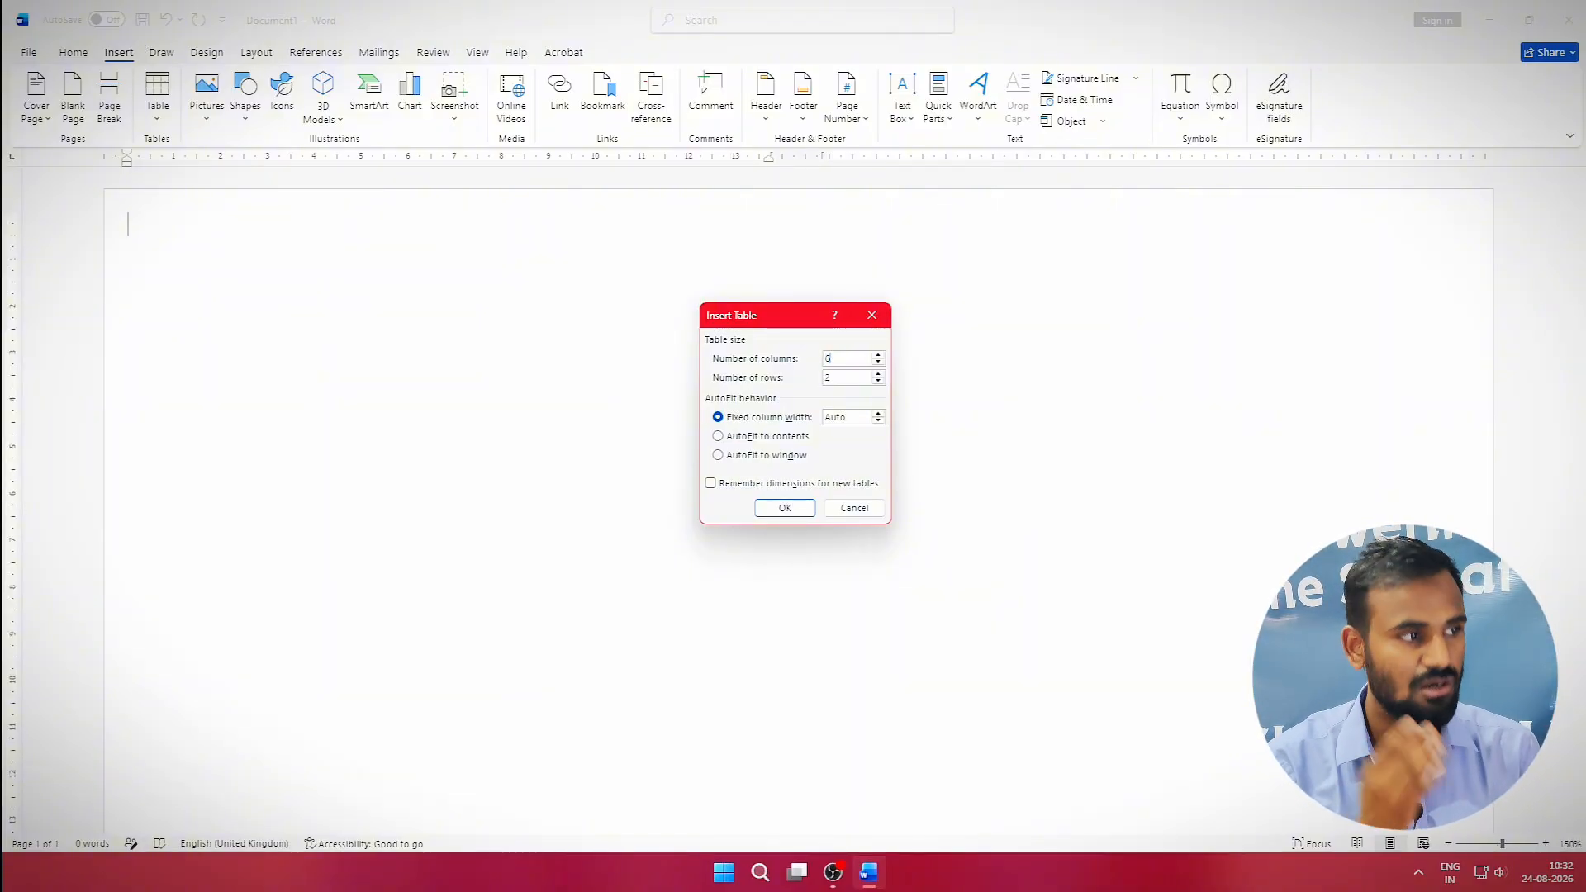
key(Tab)
text(7)
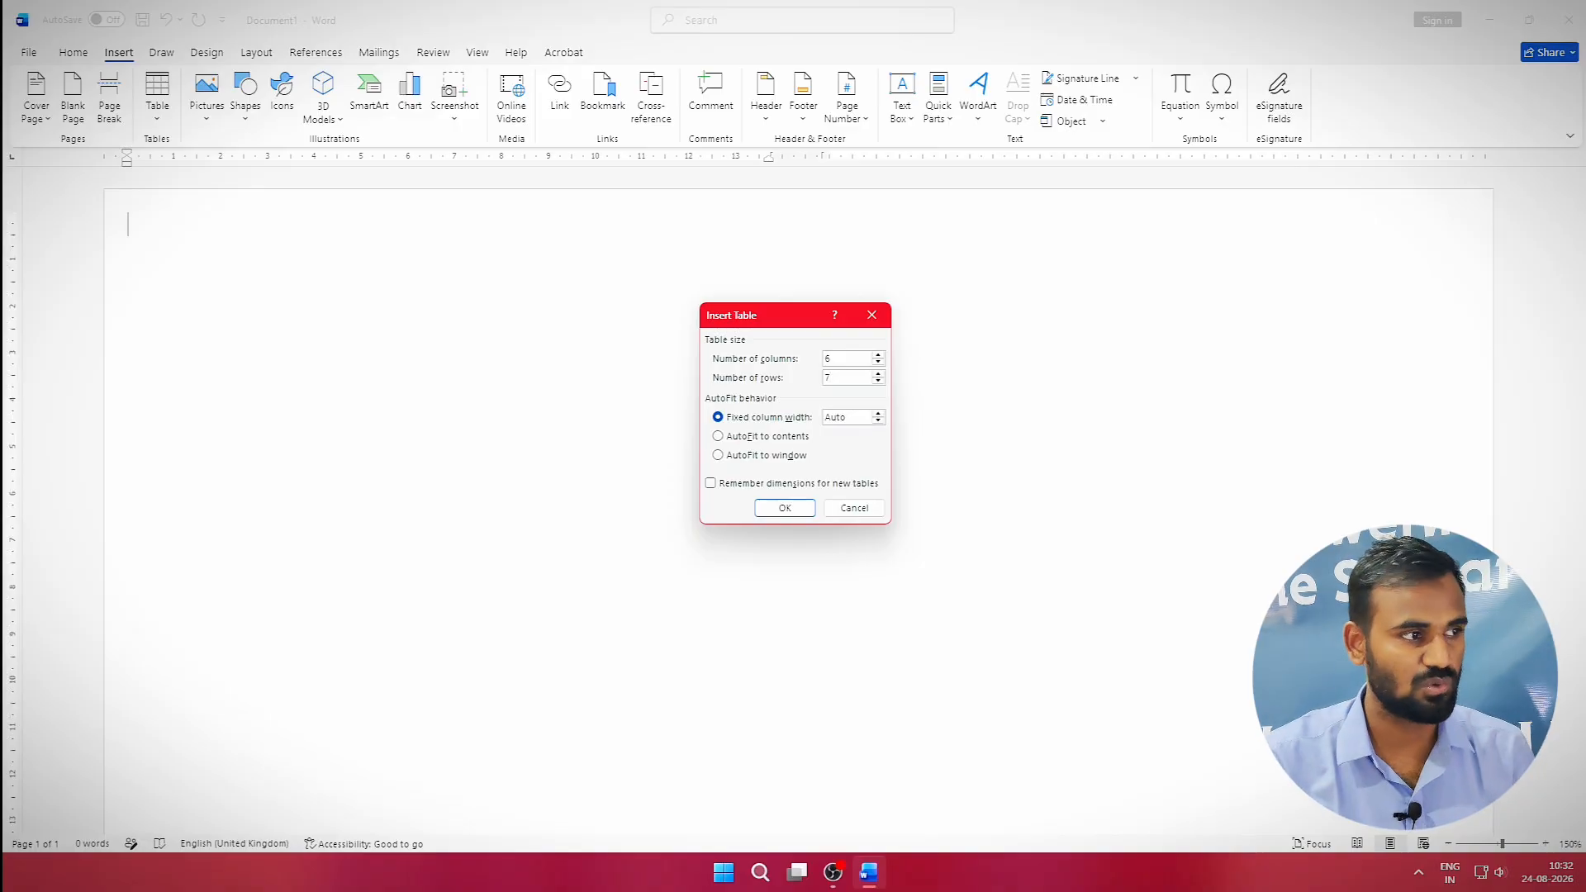
click(784, 508)
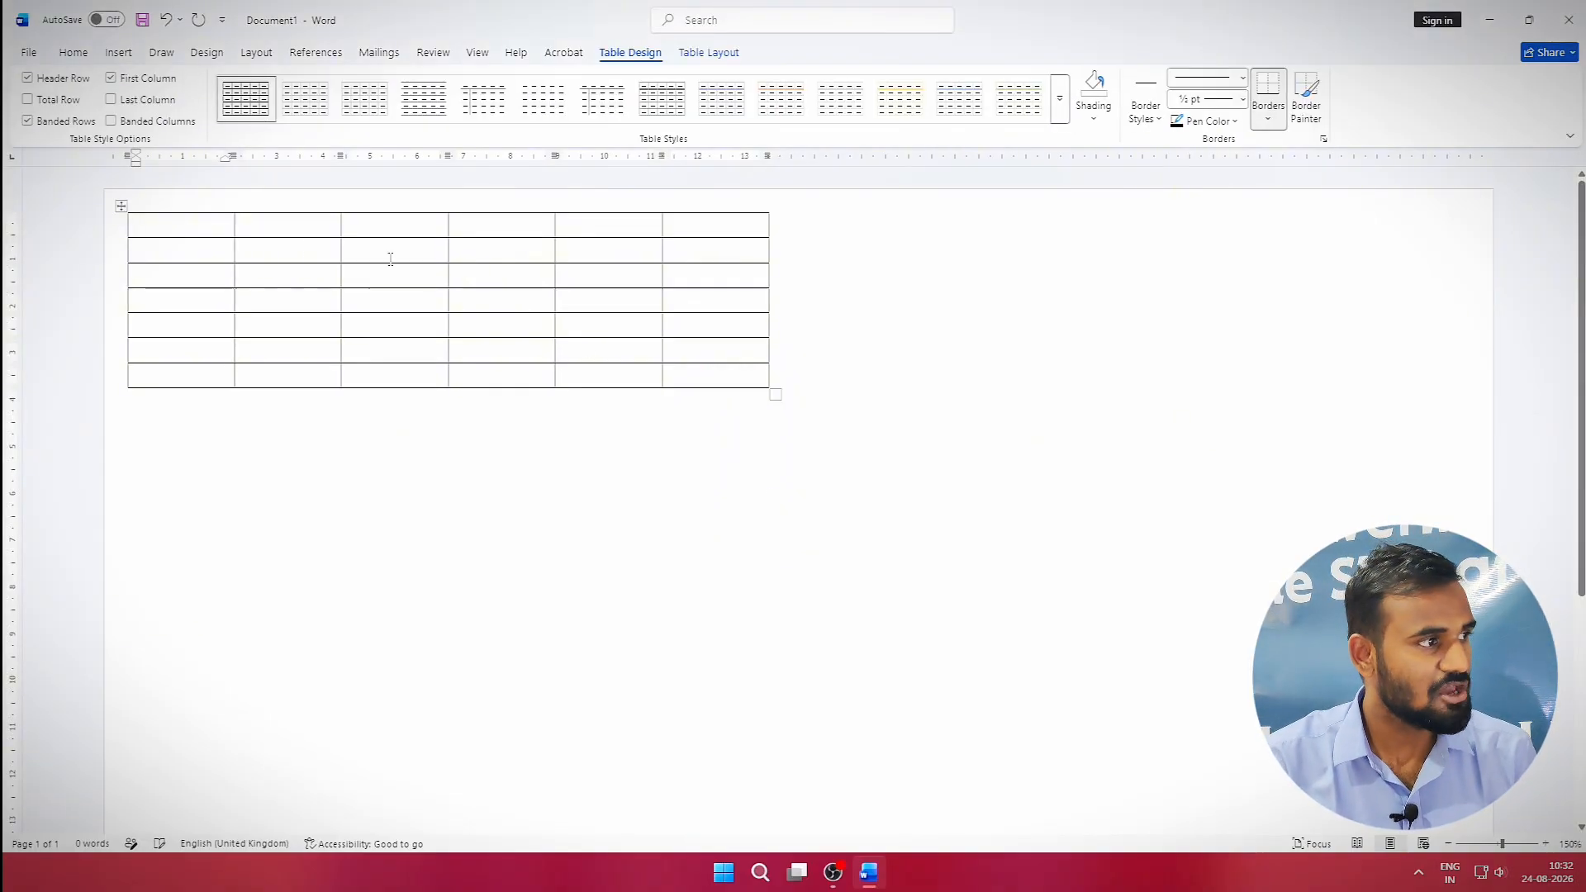
Merge the table's top row into one cell and centre its contents.
drag(156, 226, 775, 231)
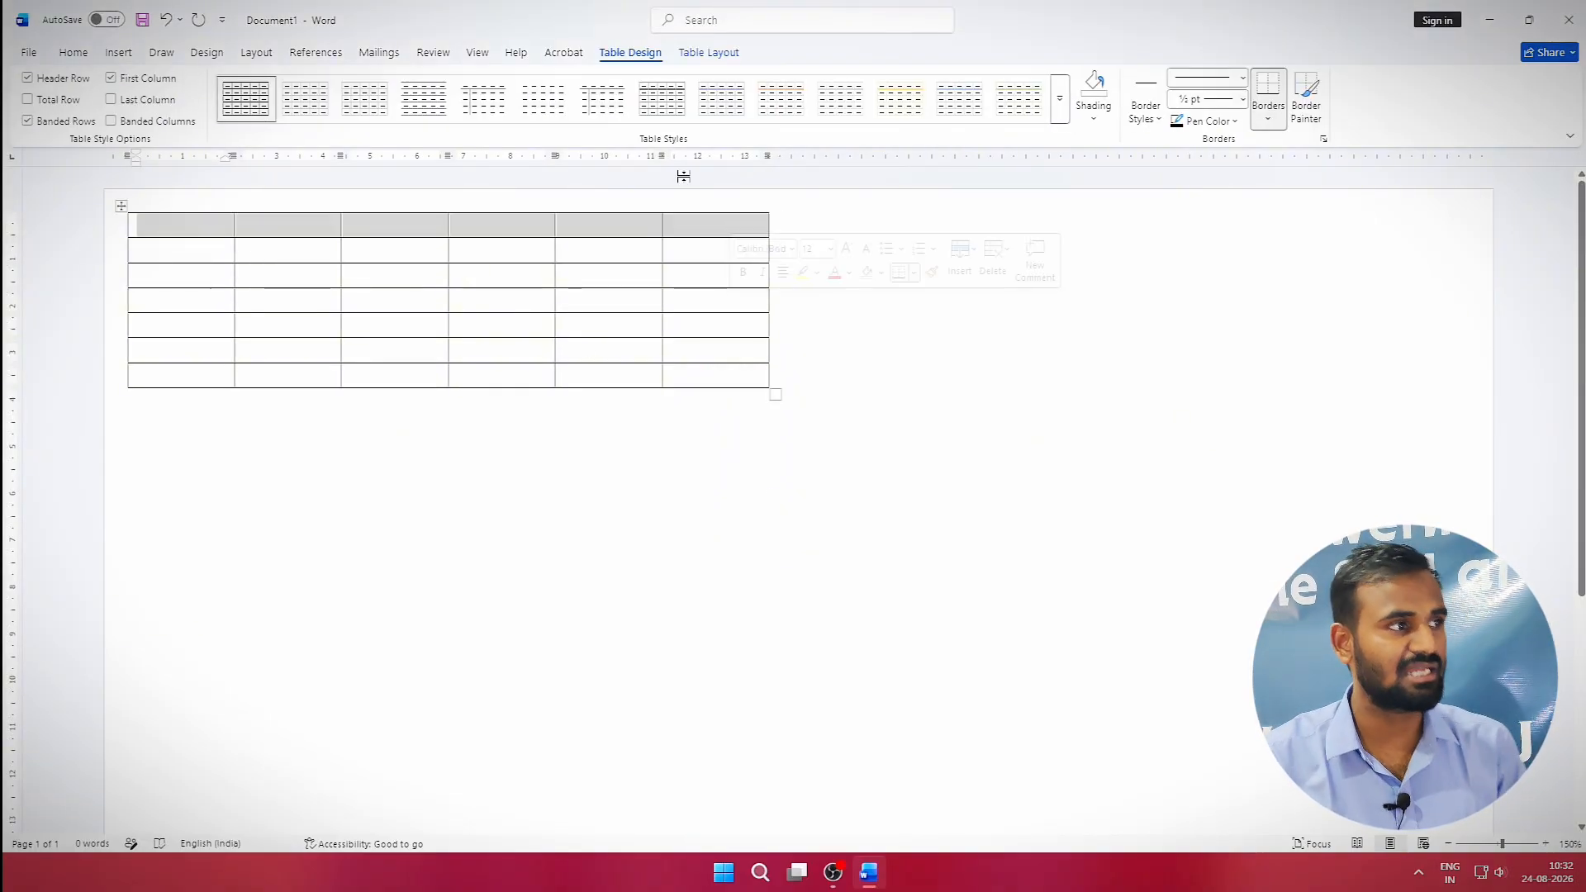
click(716, 54)
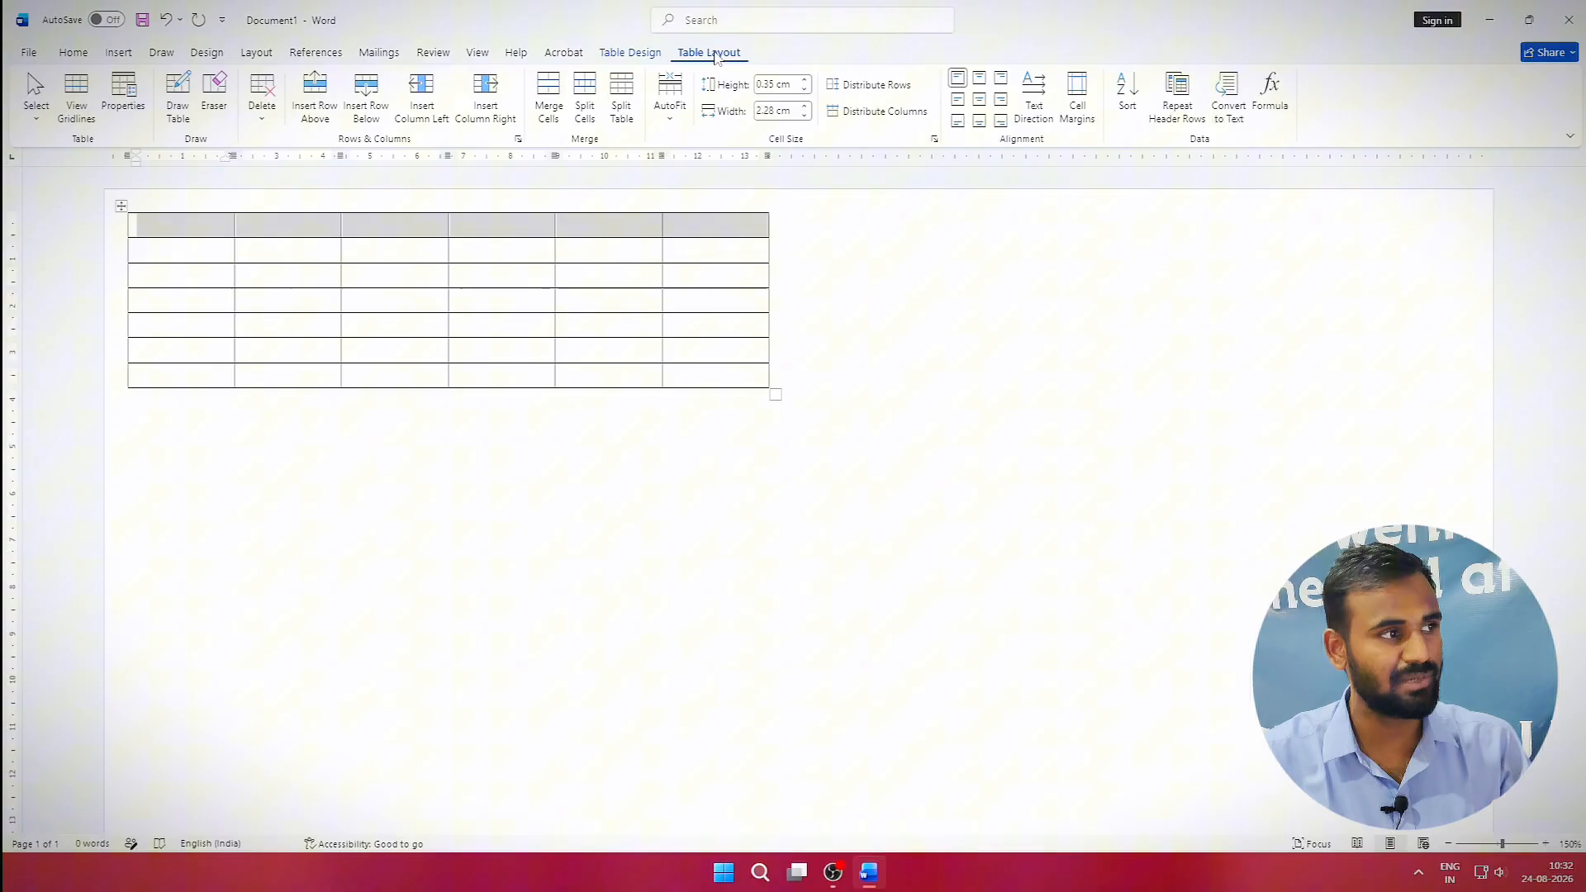
click(549, 87)
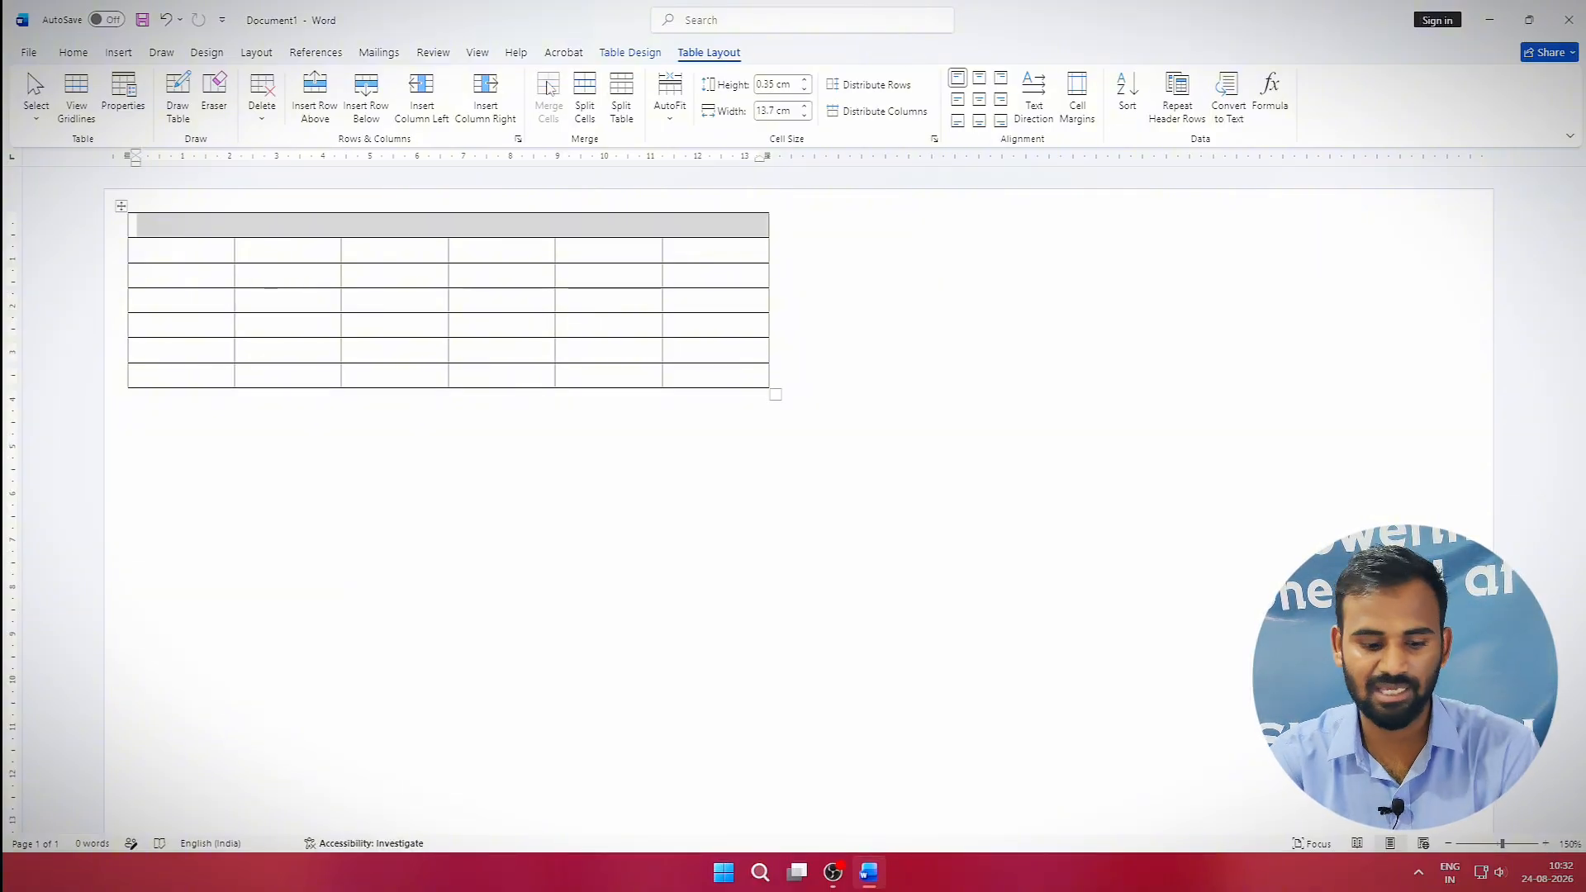
click(979, 102)
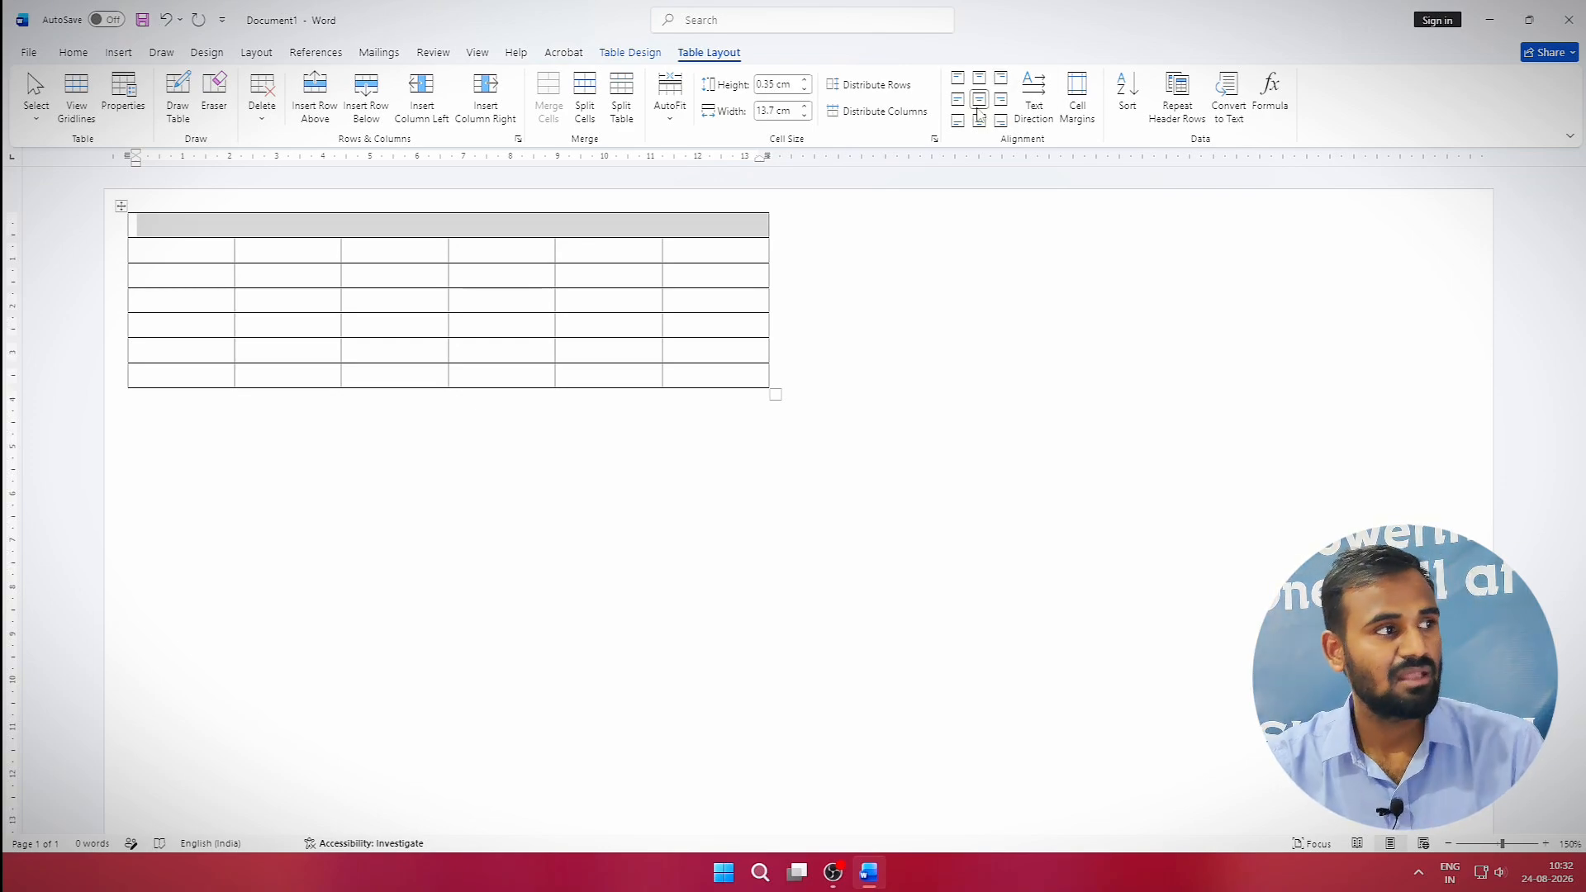
Type the heading 'Store Name' in Copperplate Gothic Bold, size 10.
key(ctrl+d)
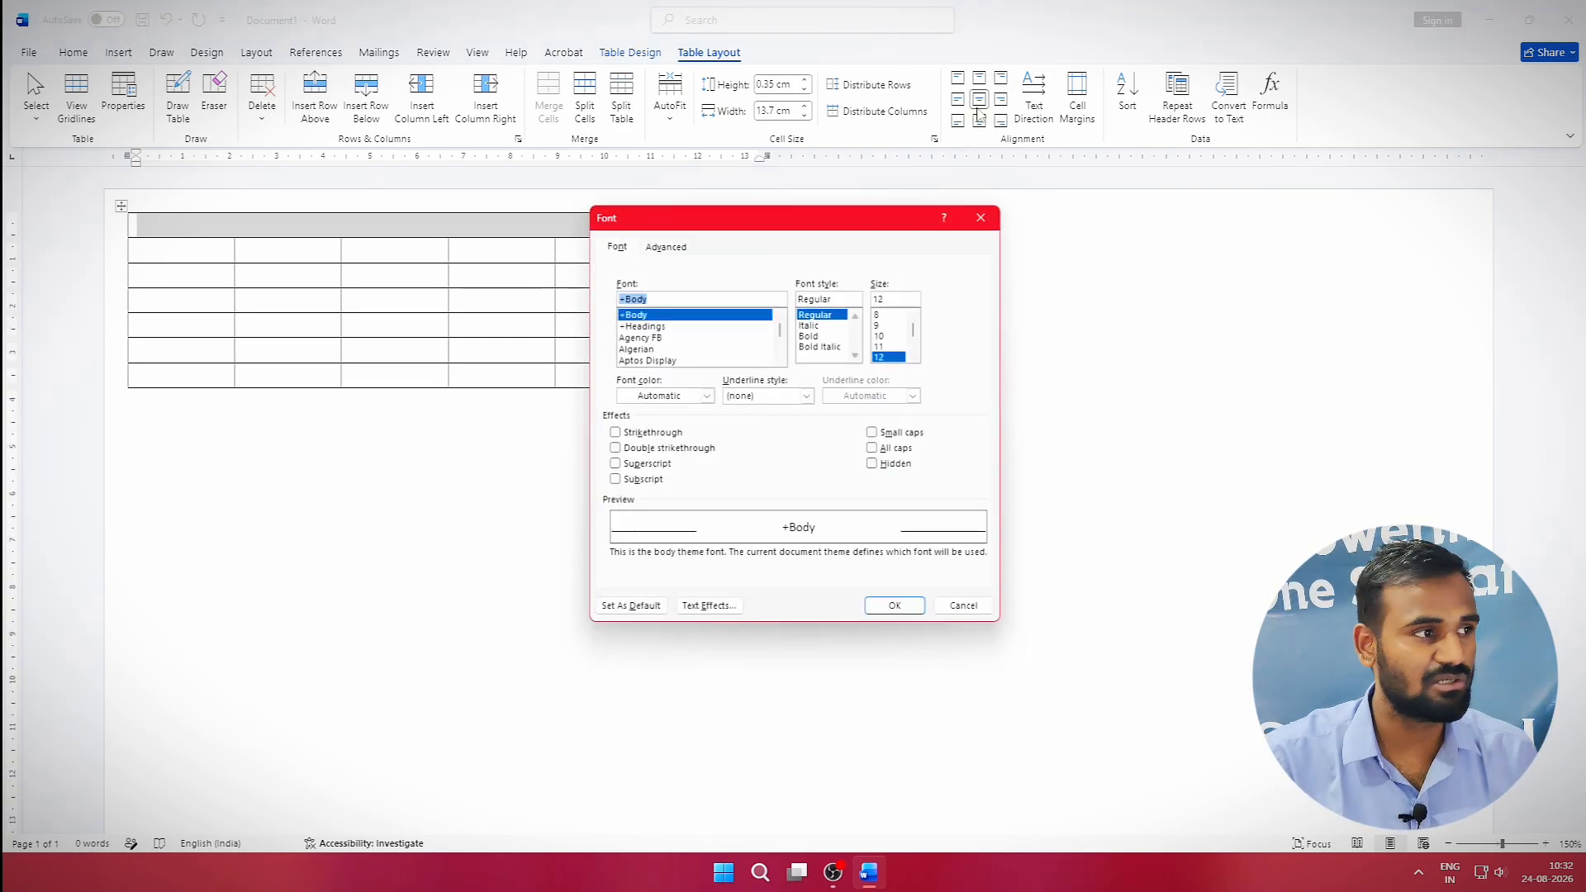
text(copp)
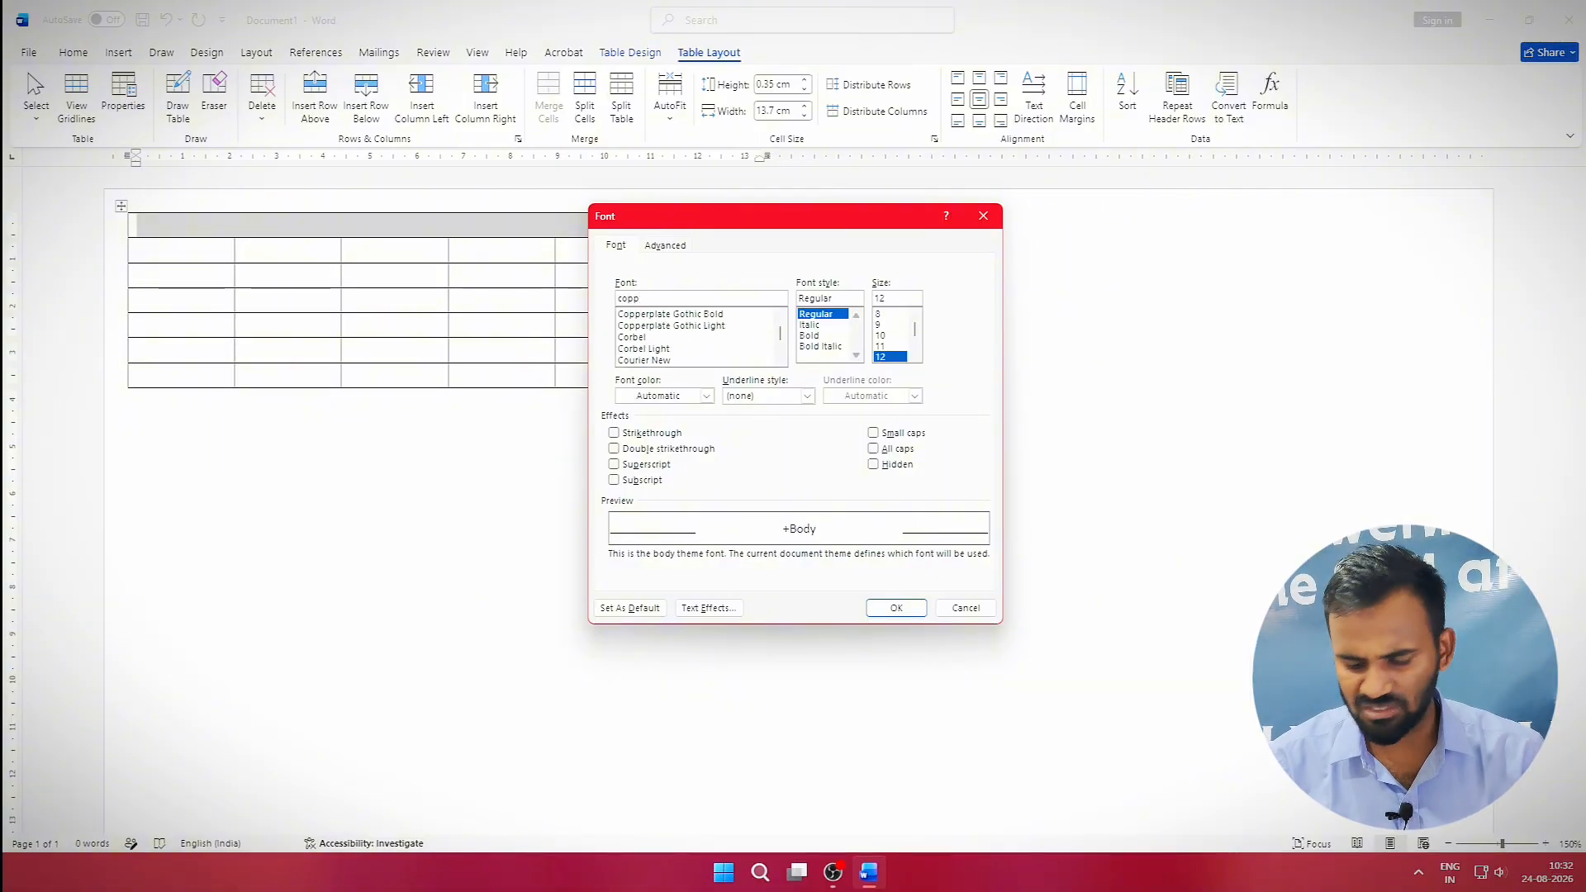
key(Down)
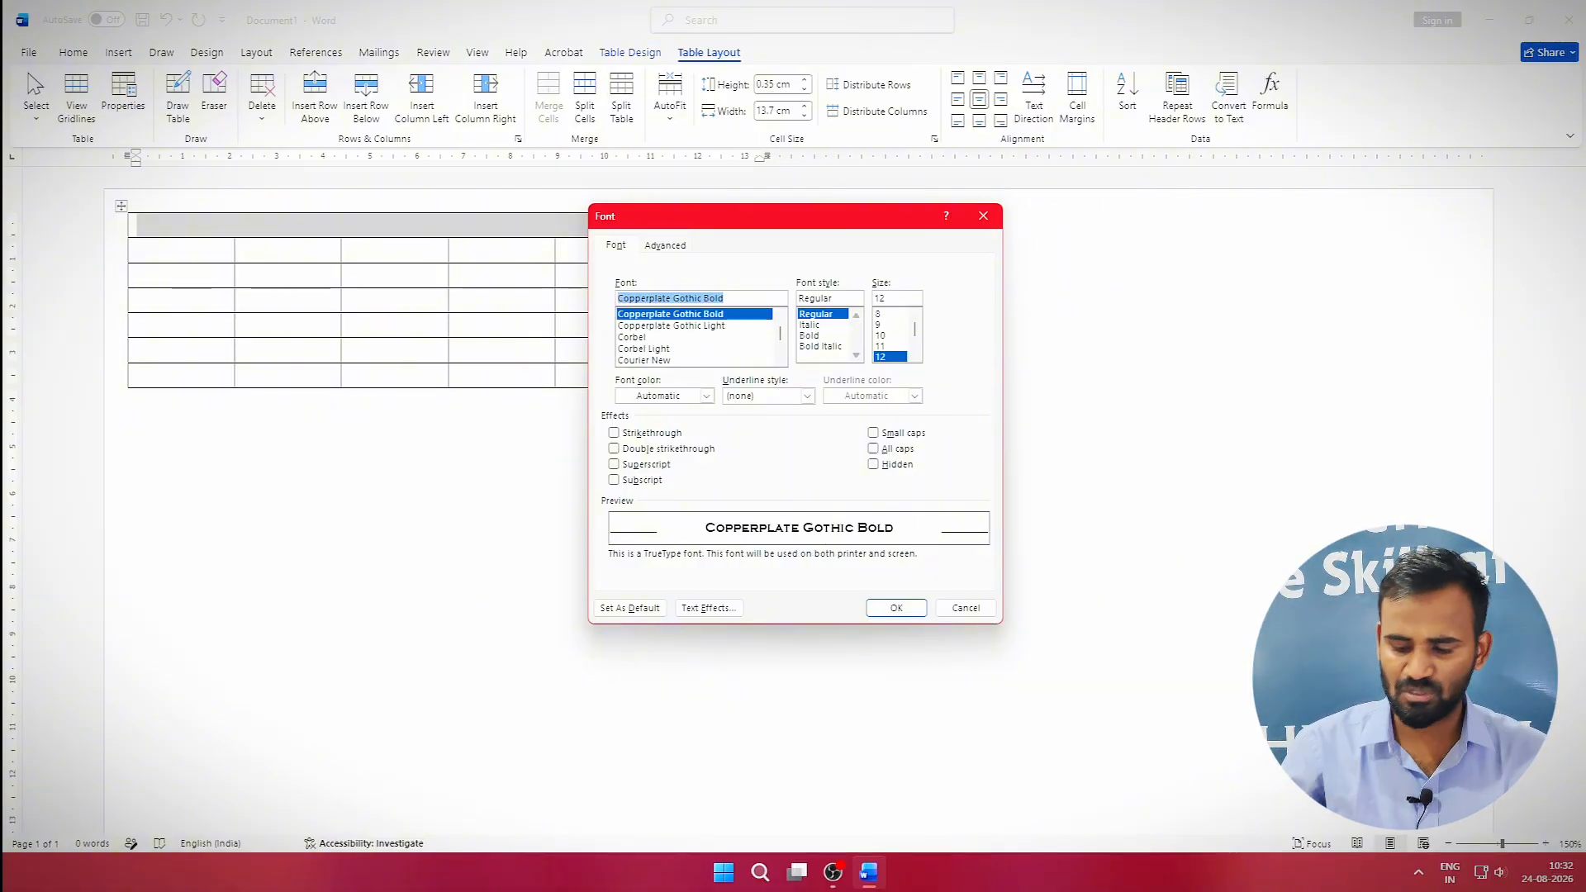
key(Tab)
key(Tab)
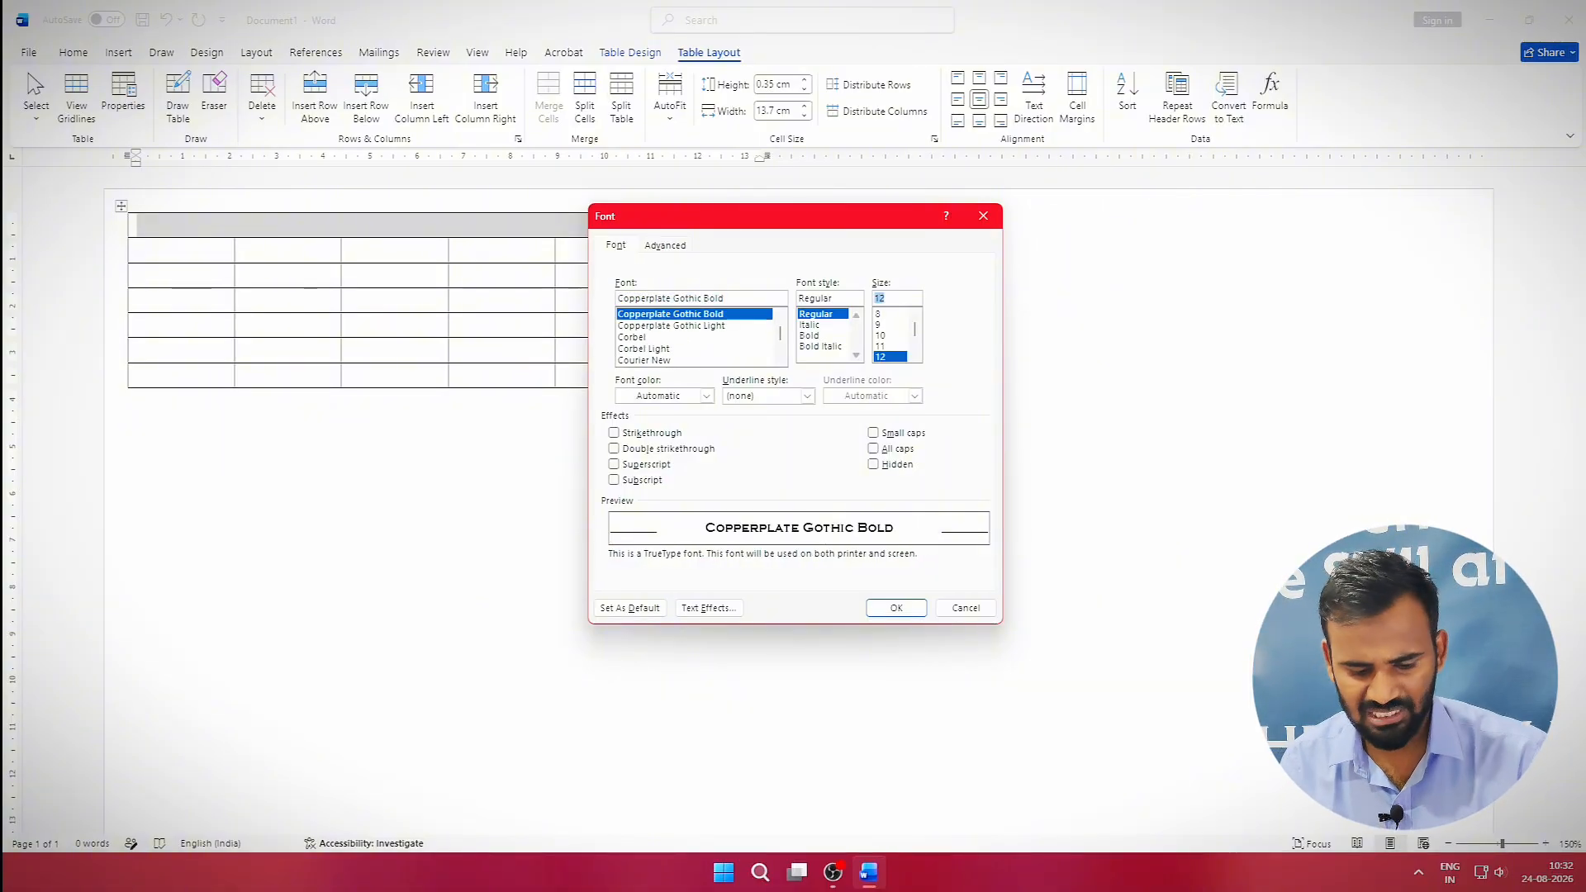
text(1)
text(0)
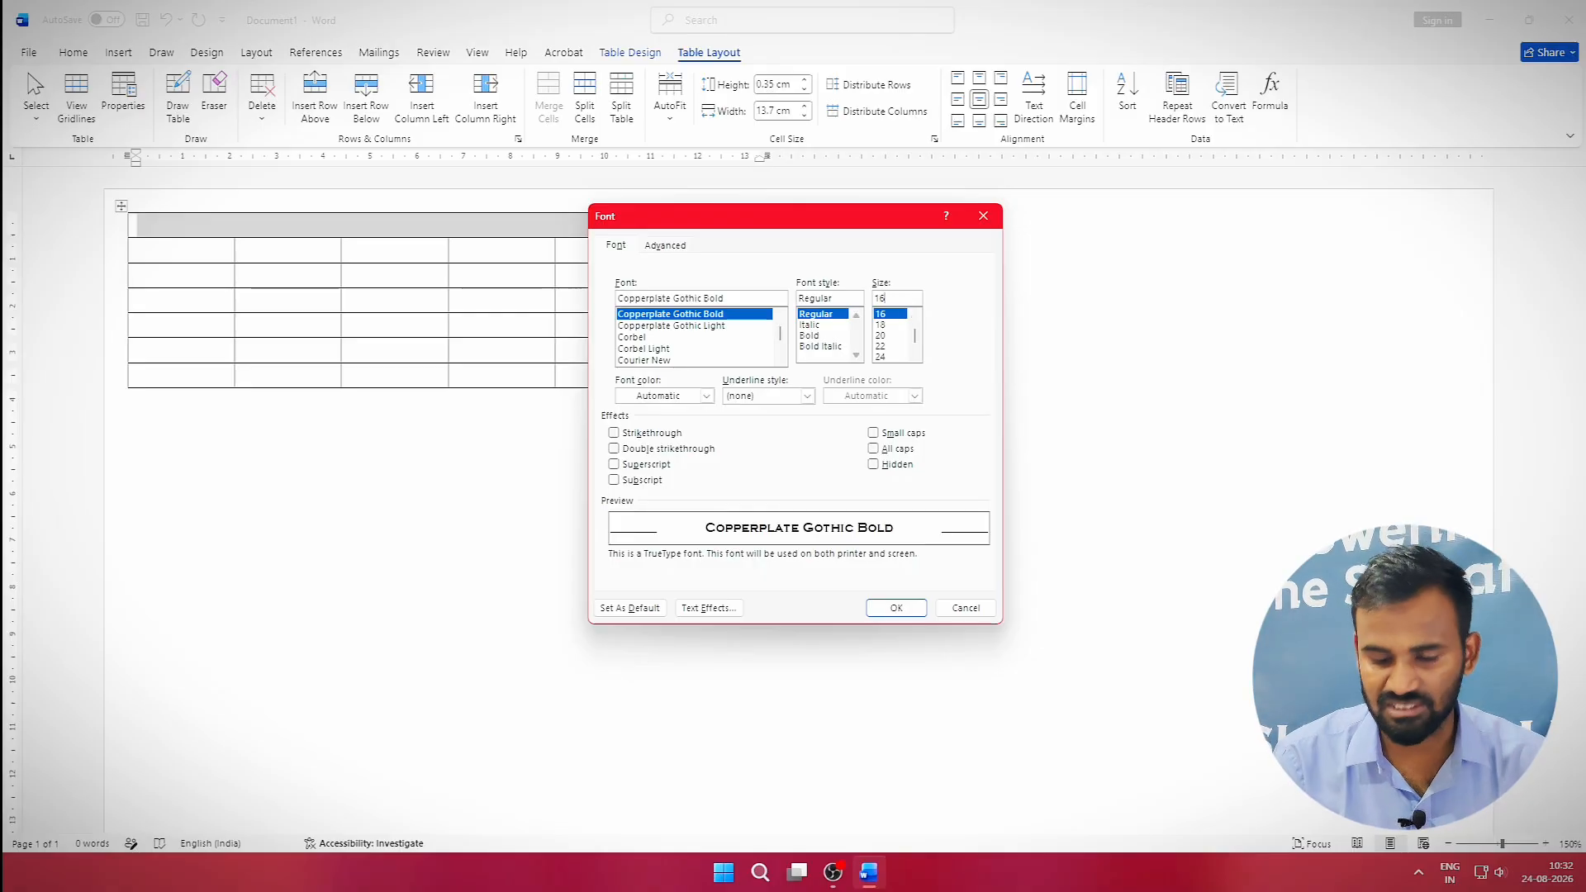
key(Return)
text(St)
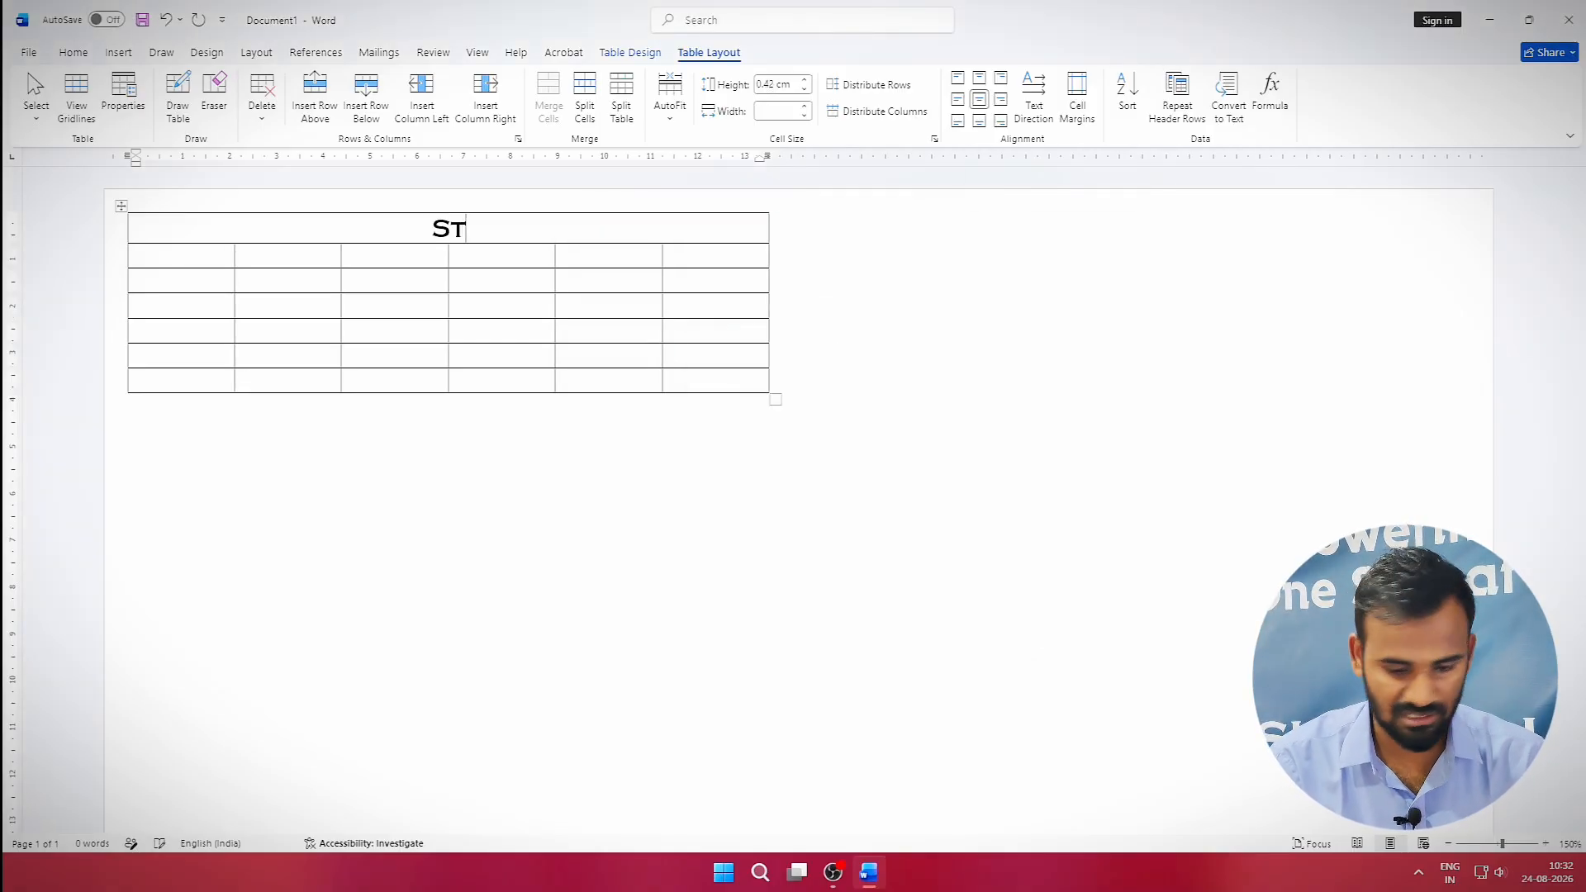
text(ore Name)
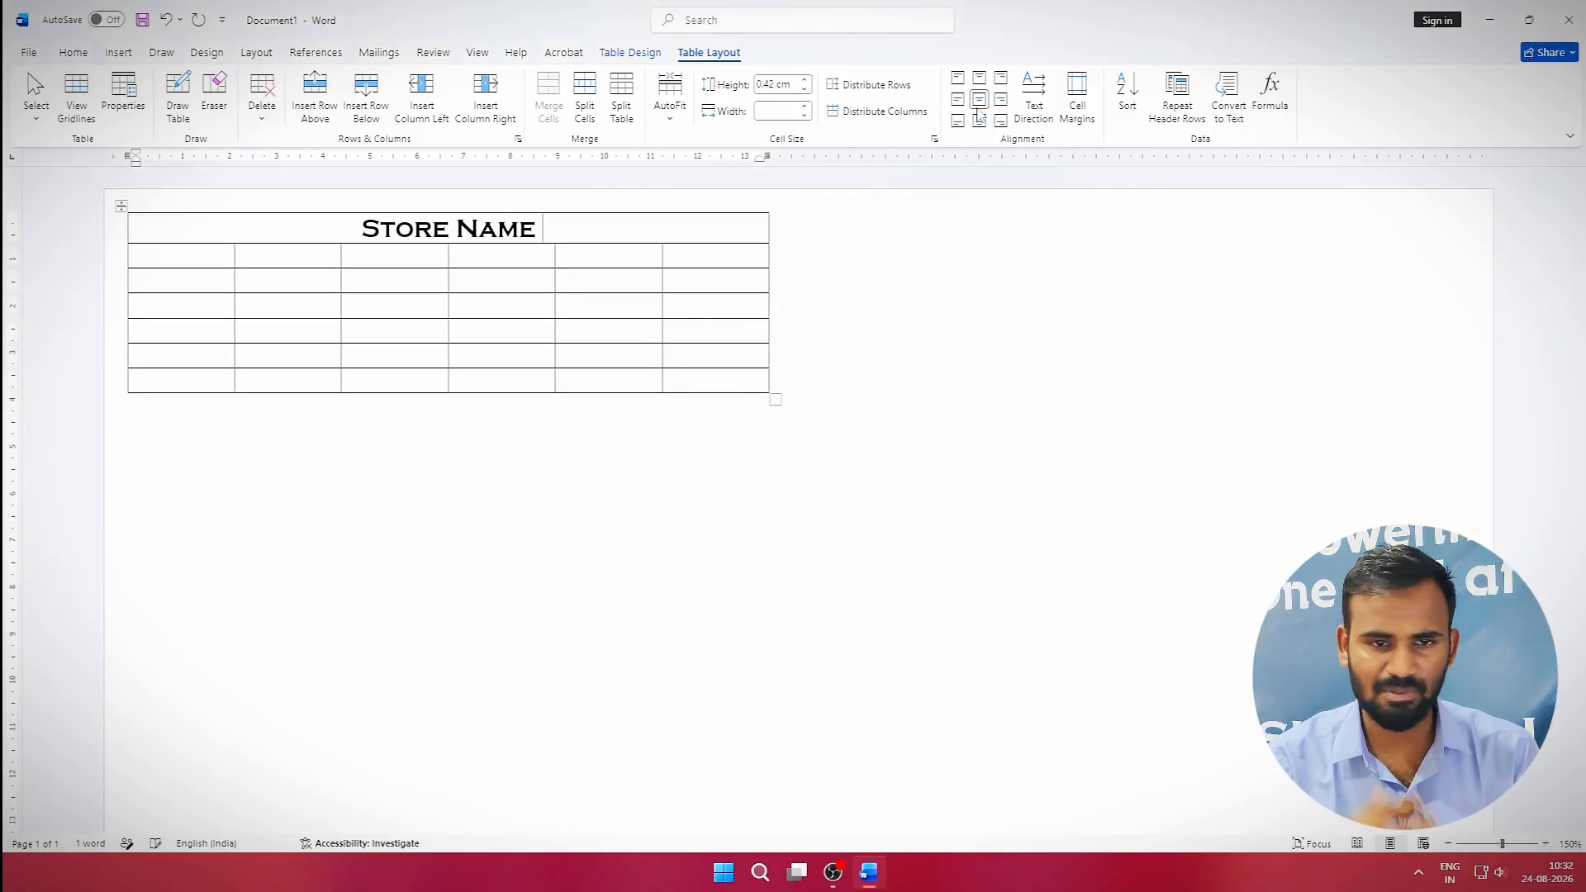
Start a new line below it set to Bookman Old Style, size 10.
key(Return)
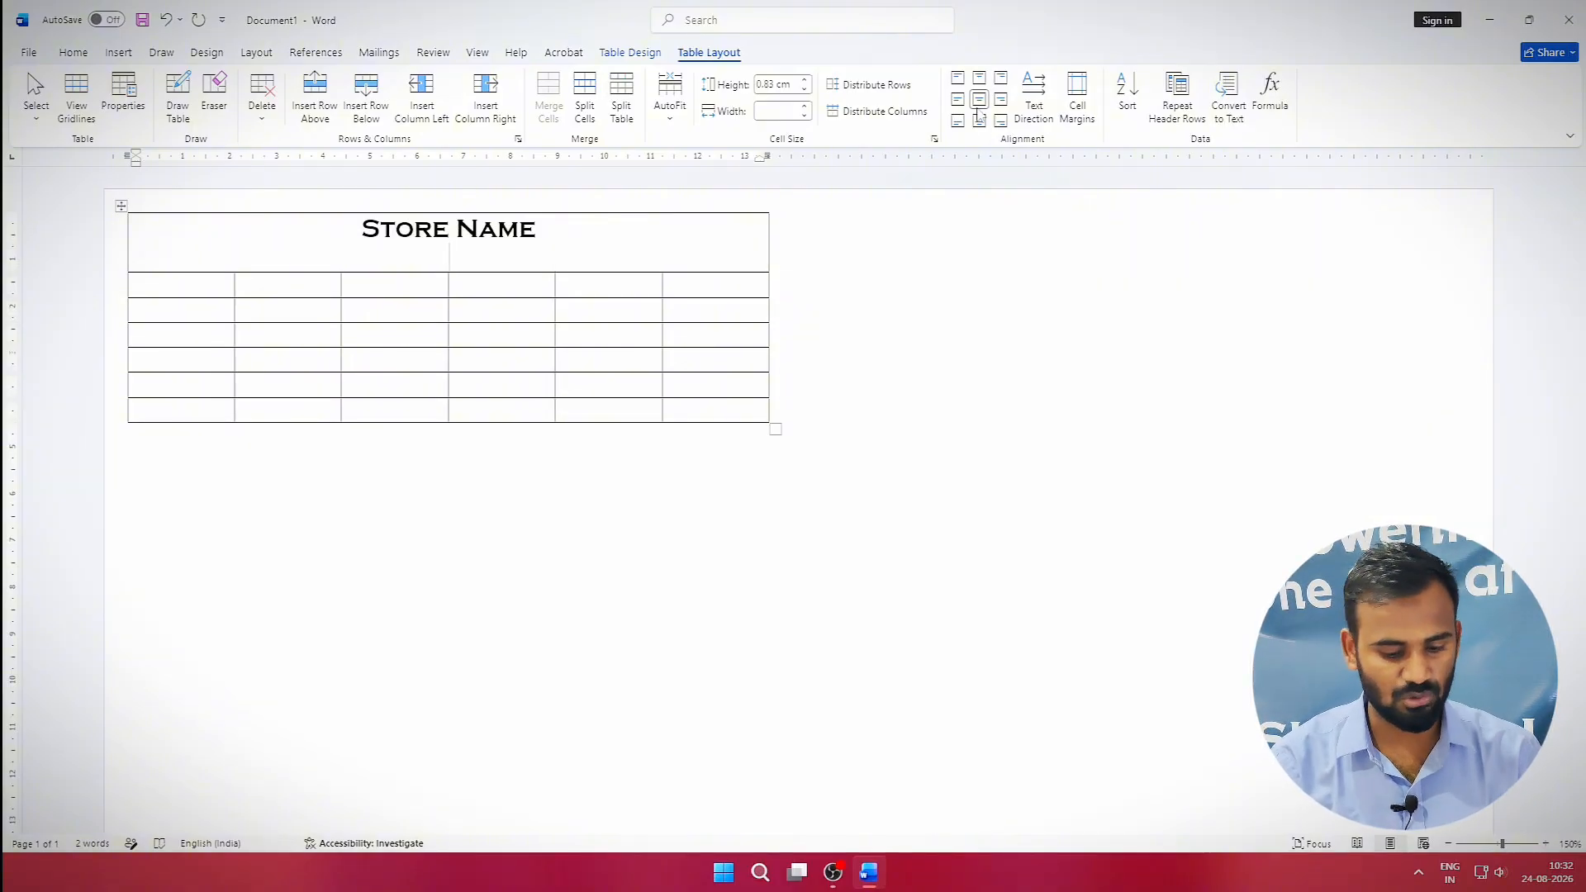
key(ctrl+d)
text(bookm,amn)
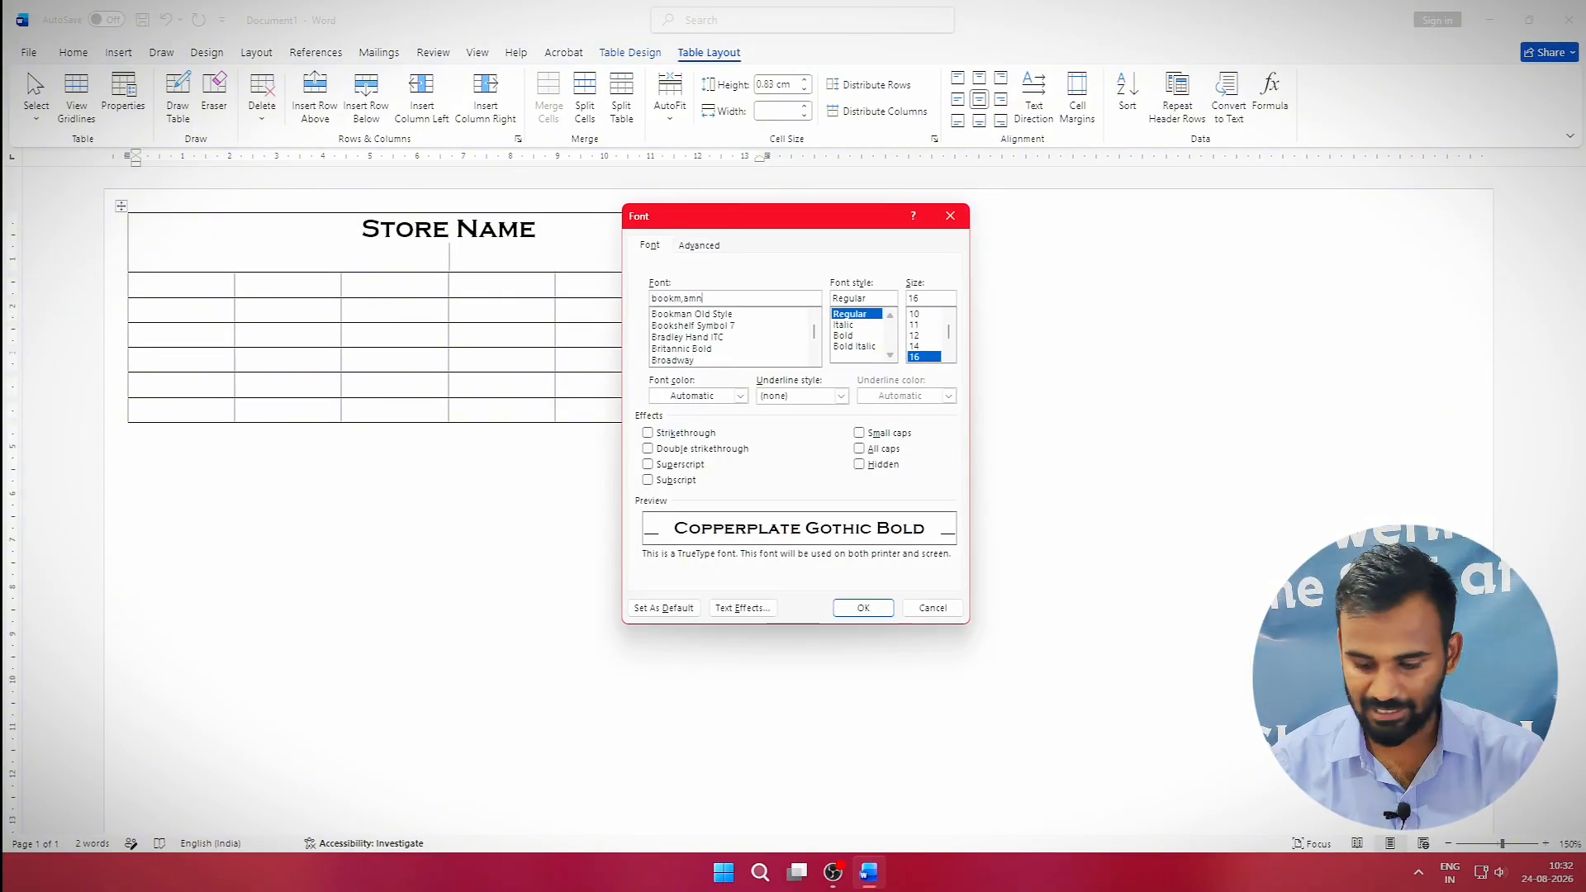
key(Down)
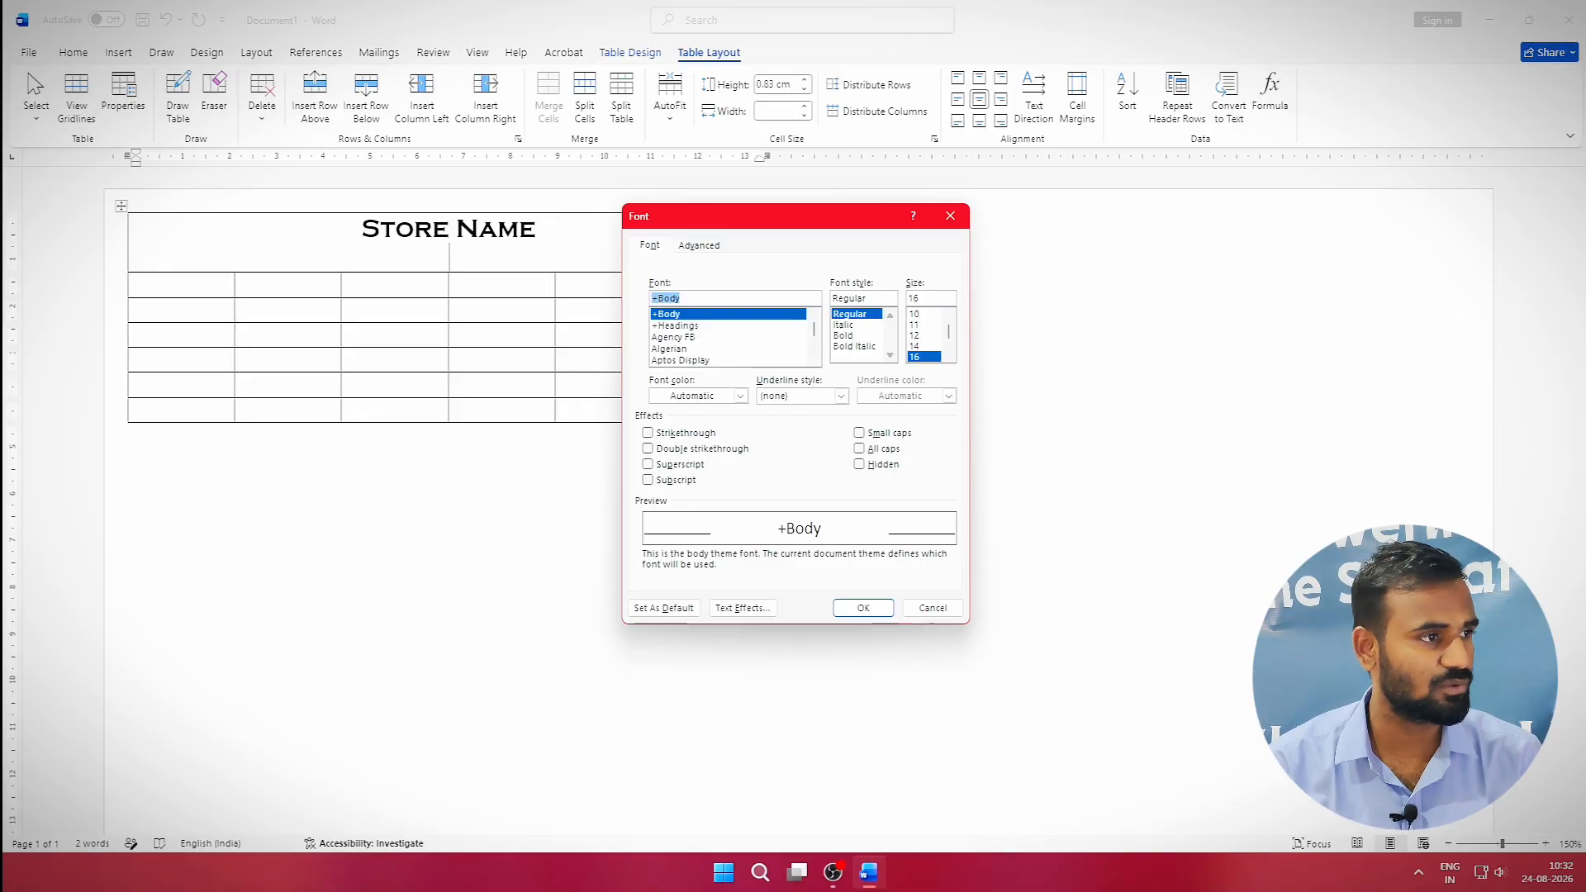
text(b)
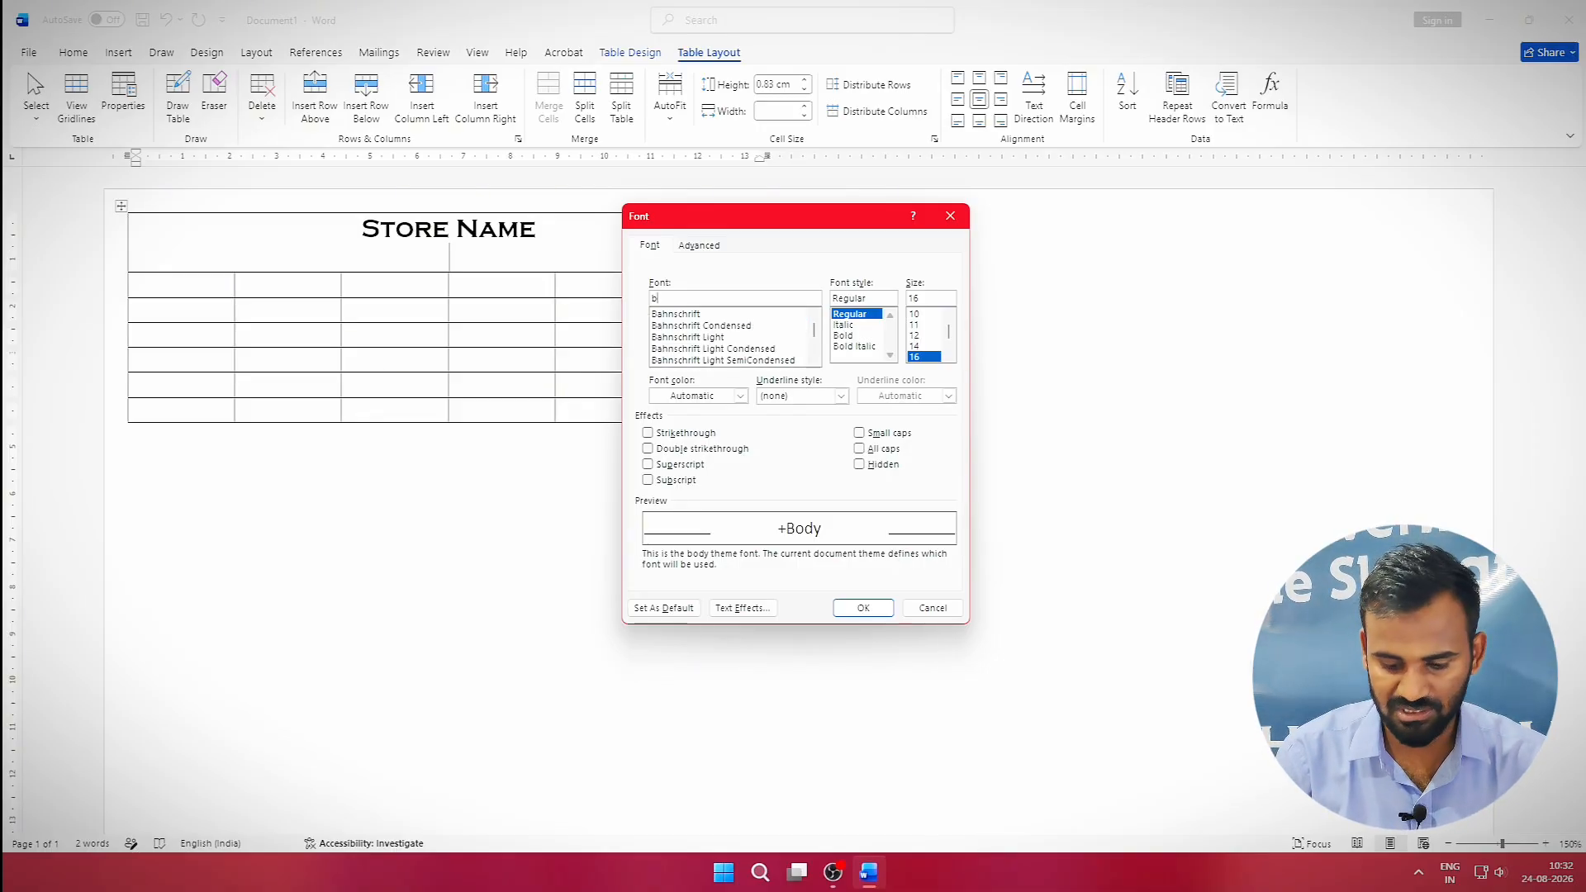
text(ookman Old Style)
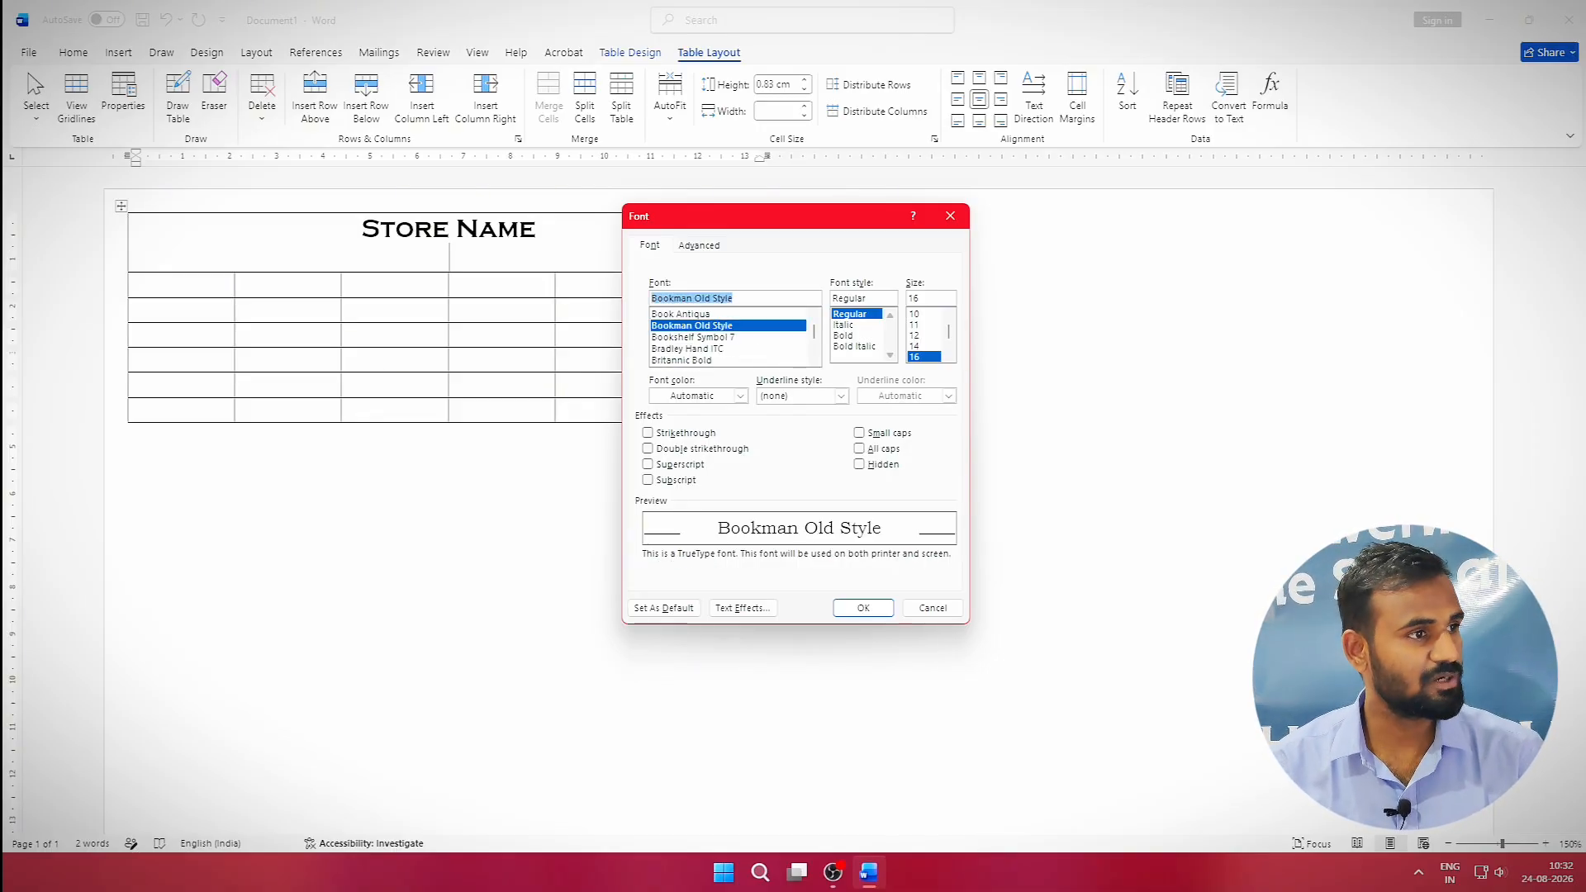
key(Tab)
key(Tab)
text(10)
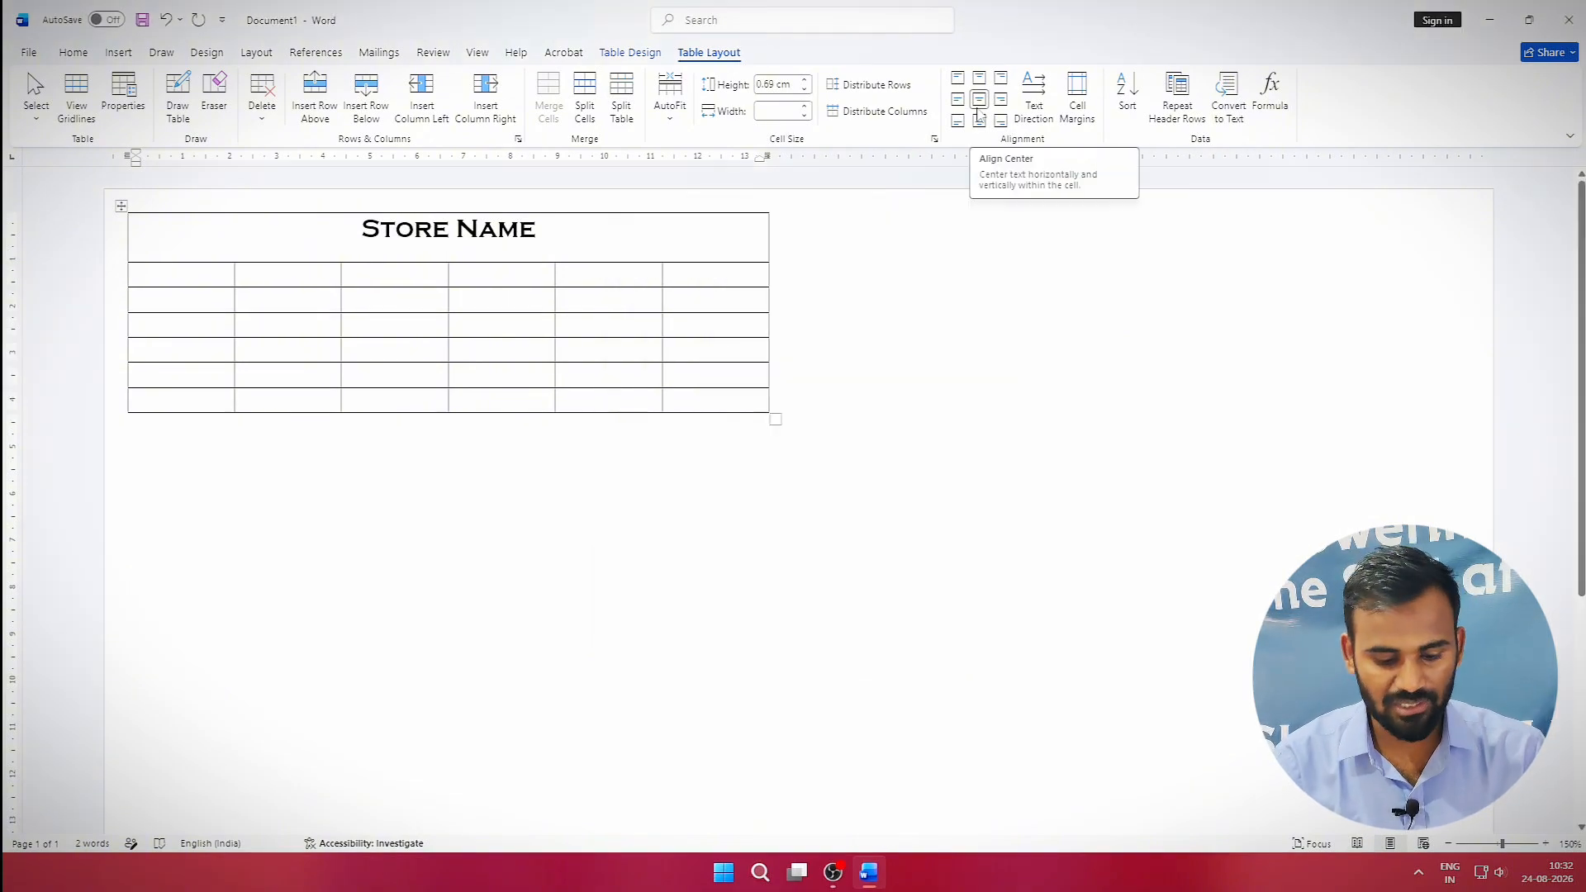
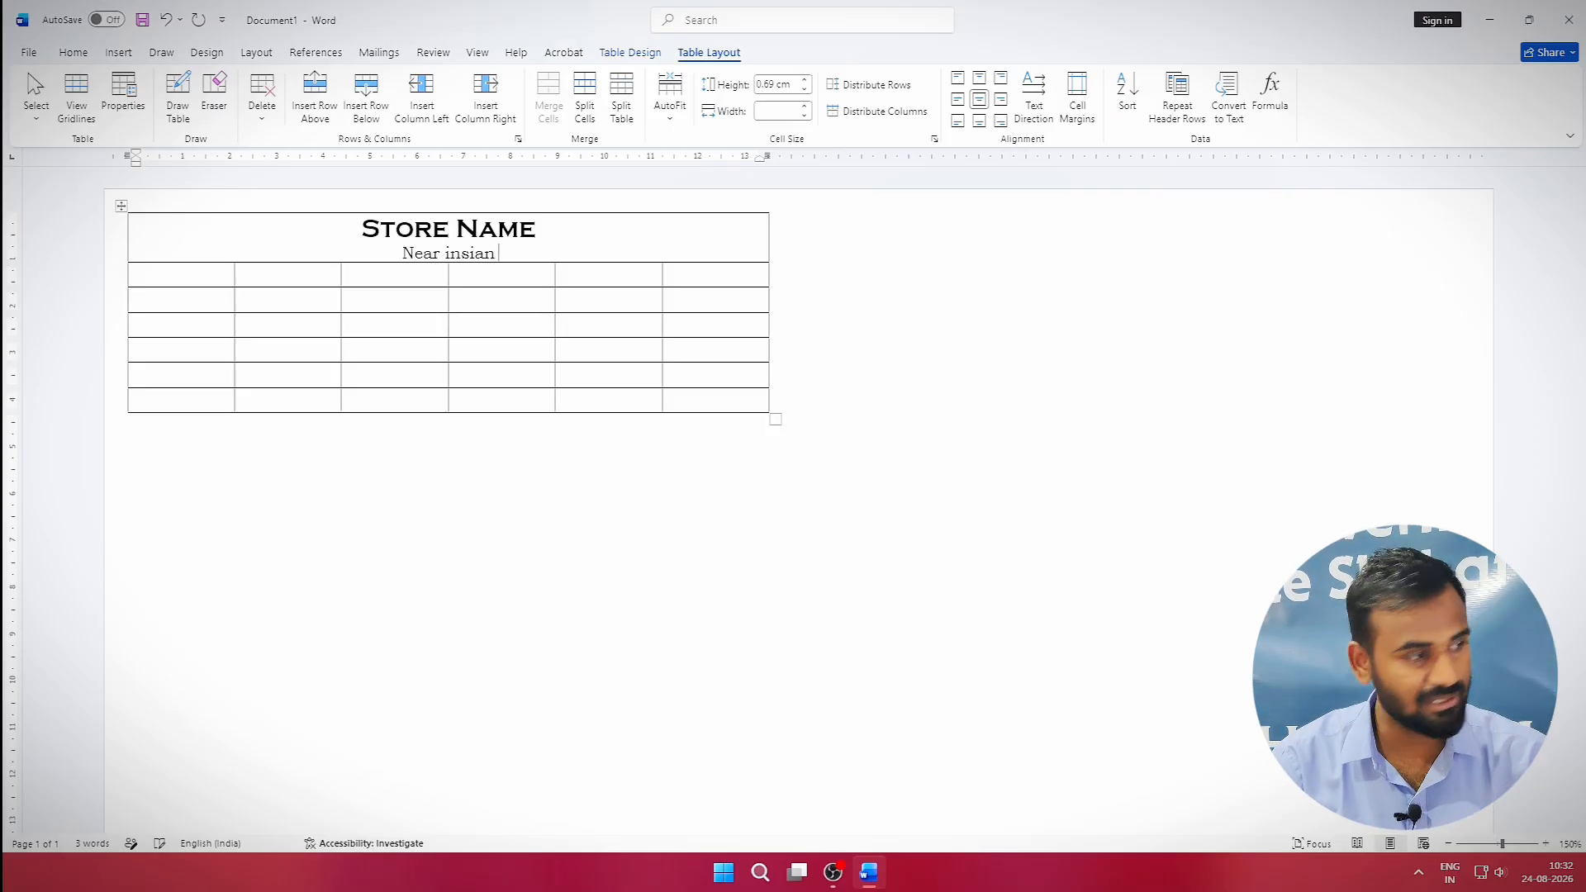
Enter the store's two address lines, a 'regd no.' line and a 'Contact details:' line with two phone numbers.
key(Return)
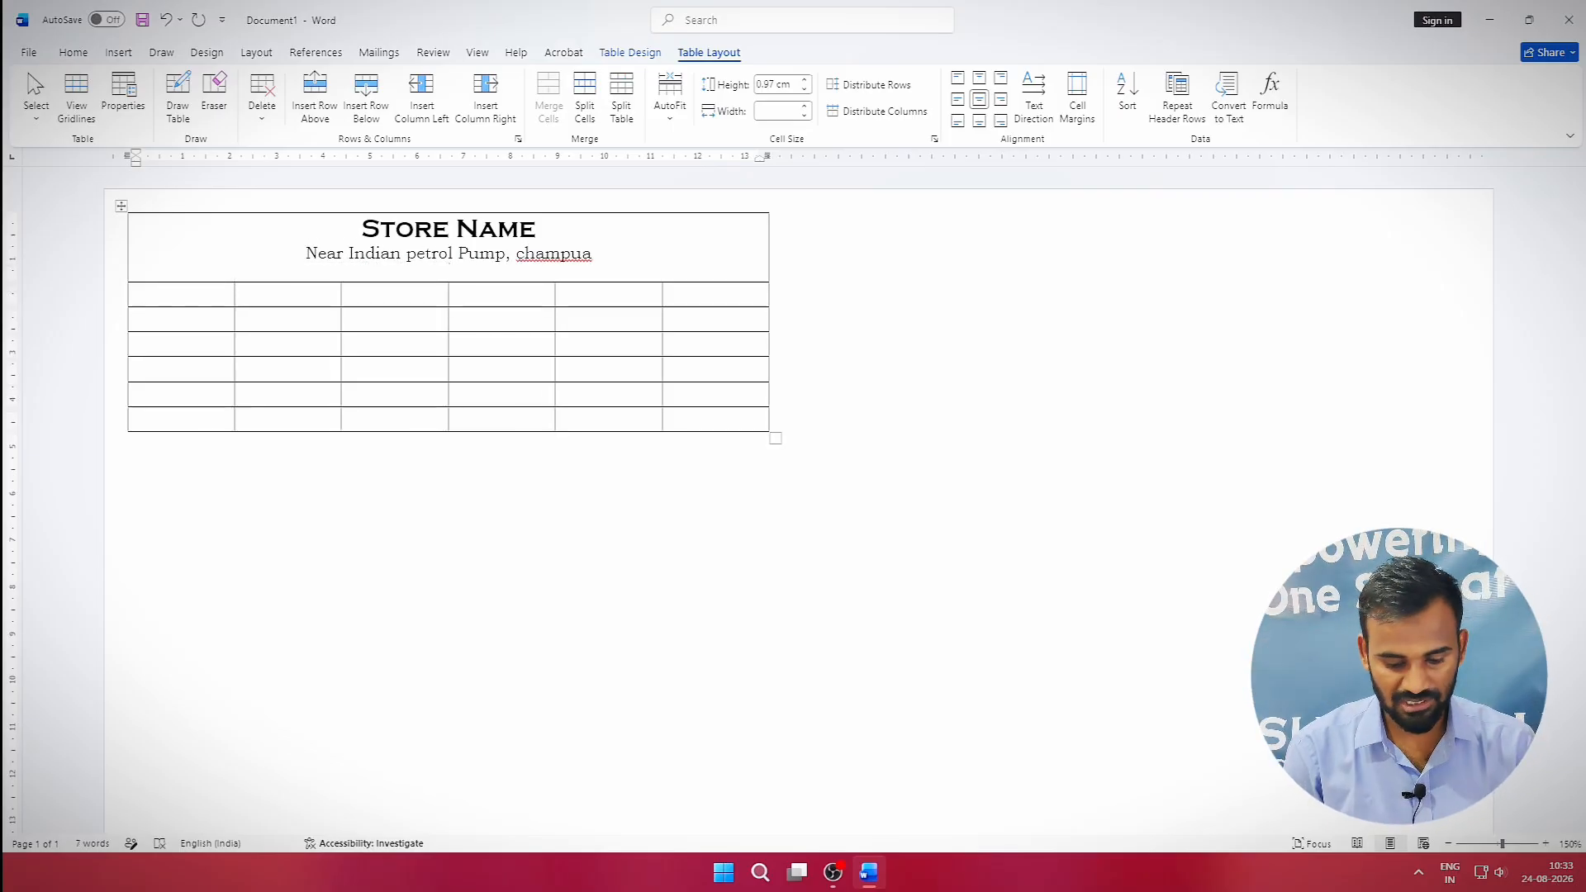
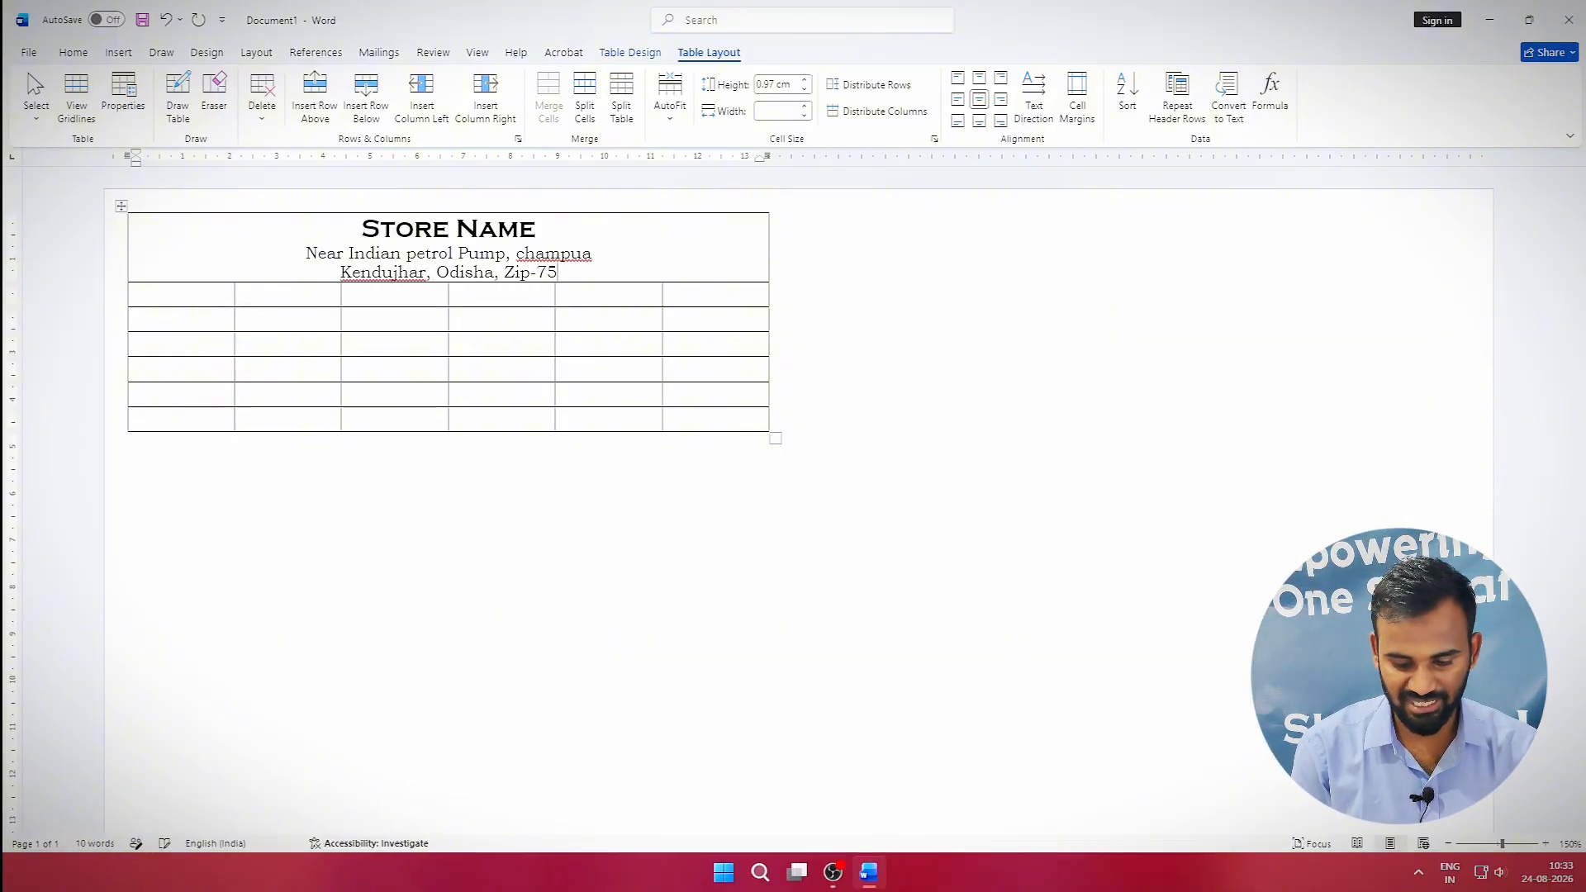
key(Return)
text(re)
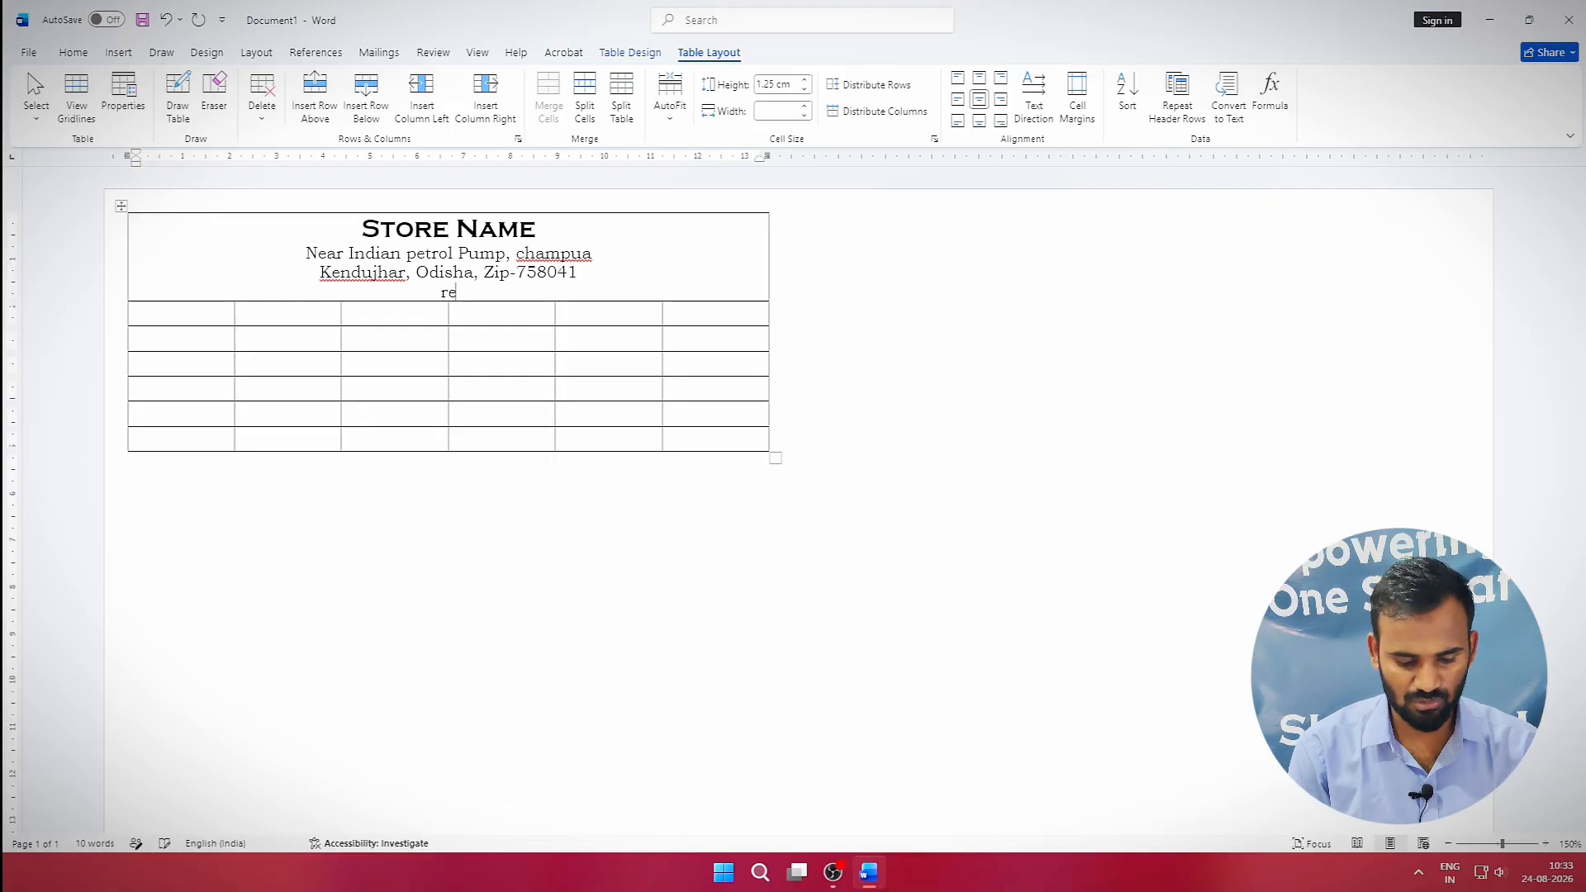
text(gd no)
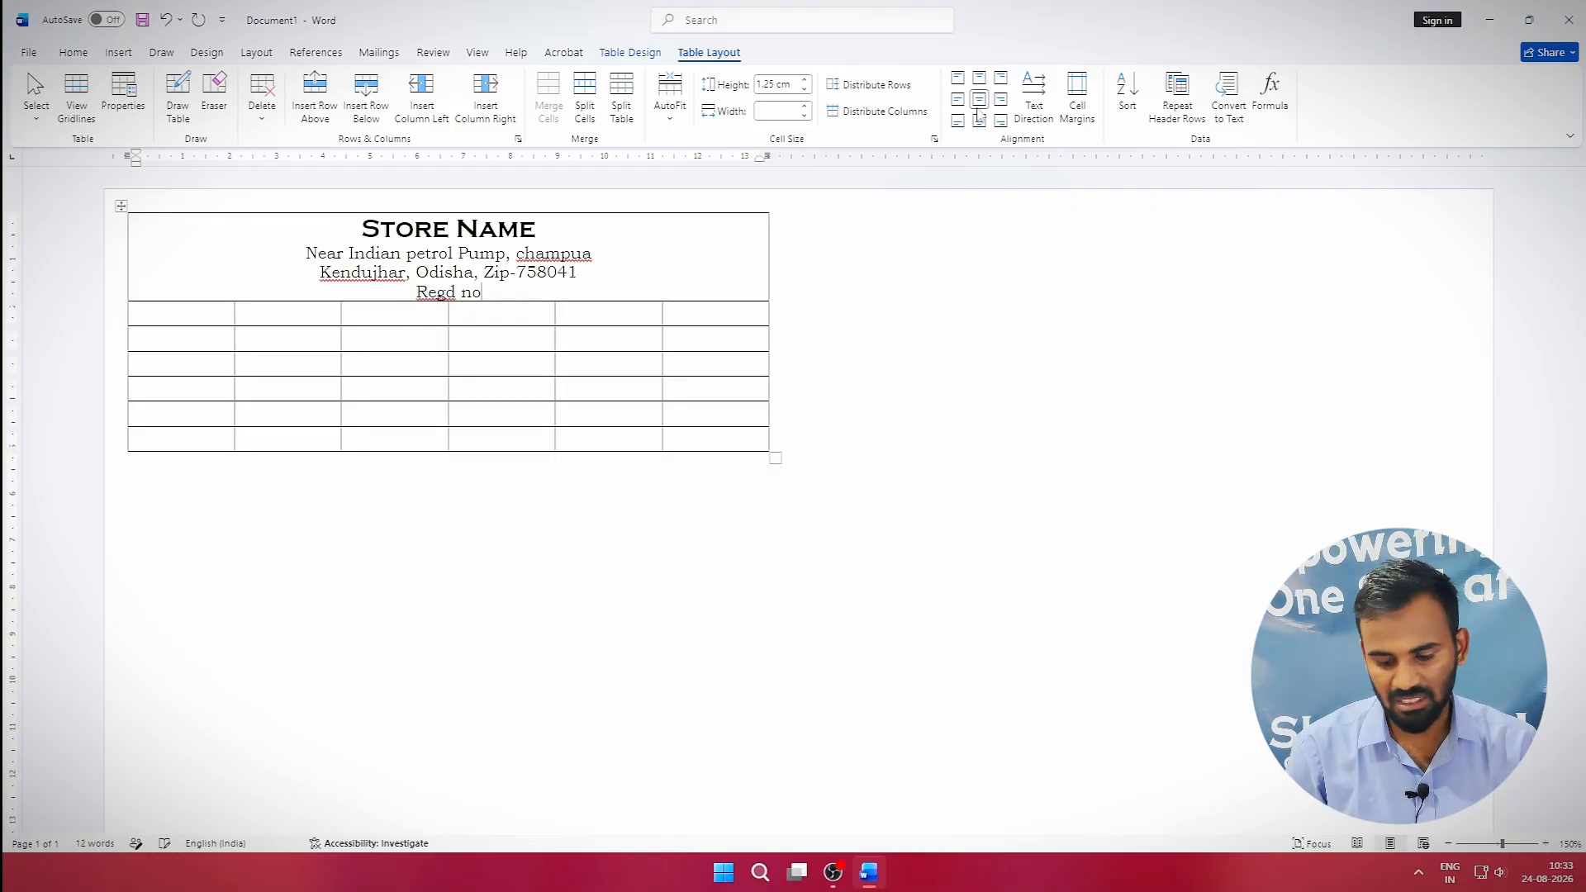
text(.1234)
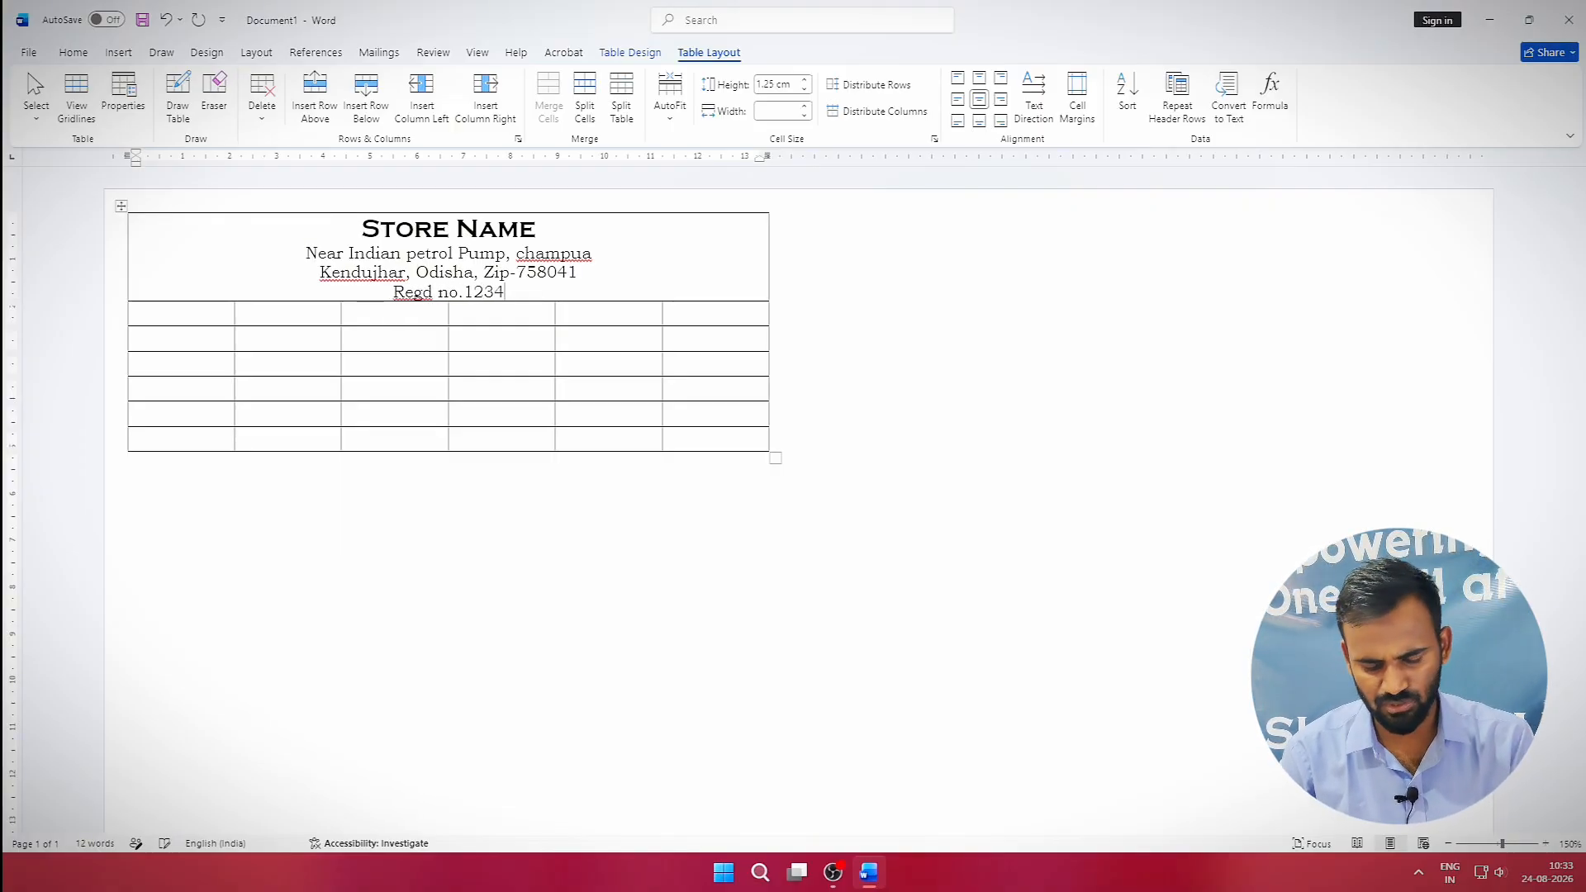
text(56780)
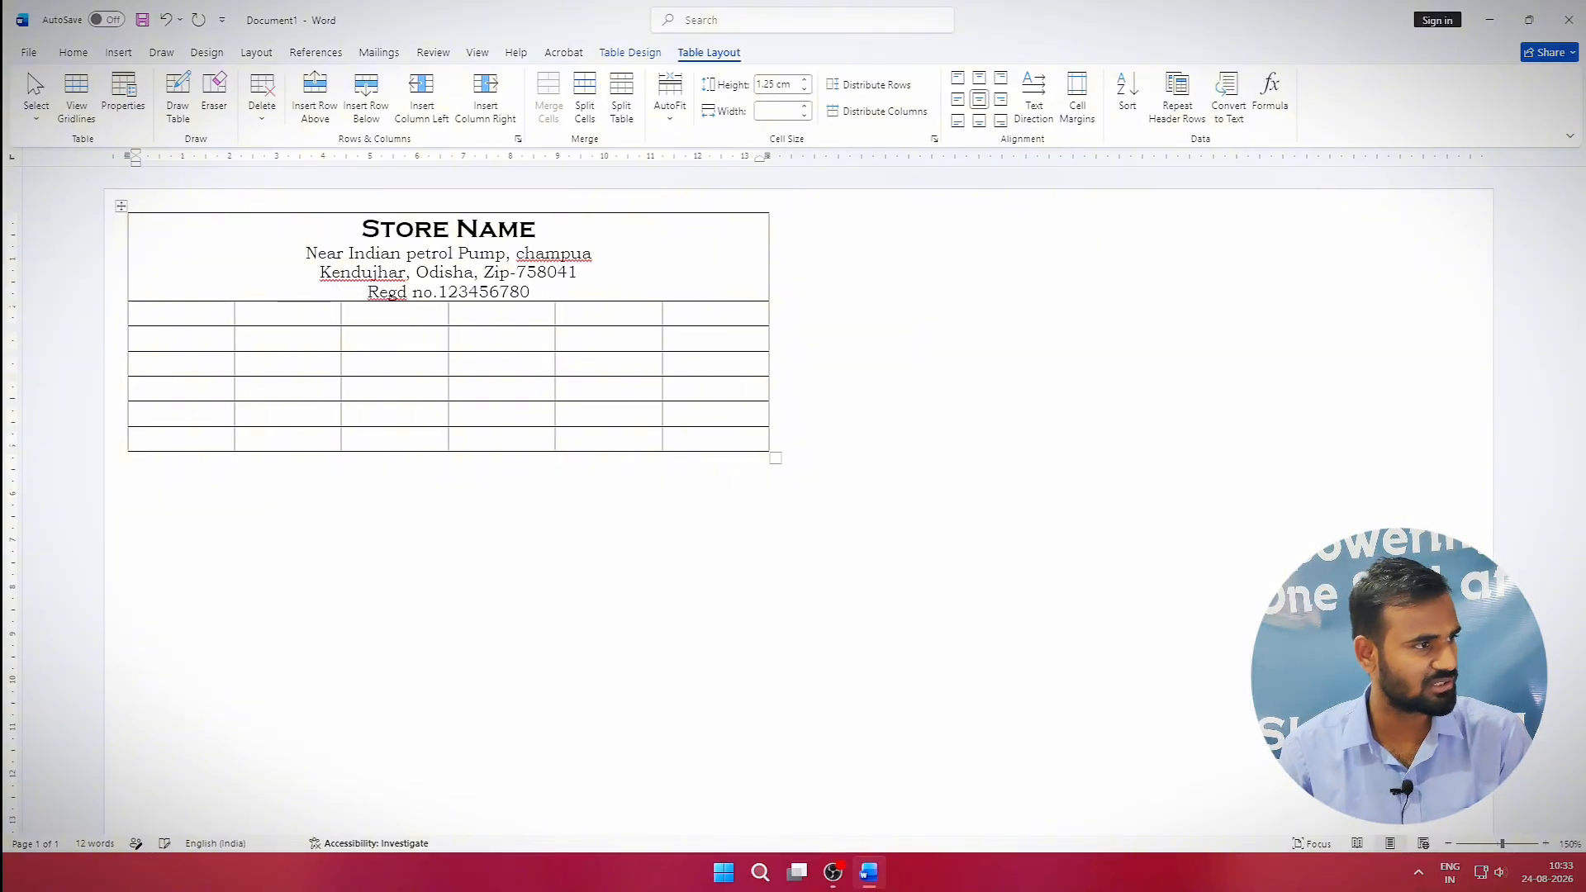
text(0 /)
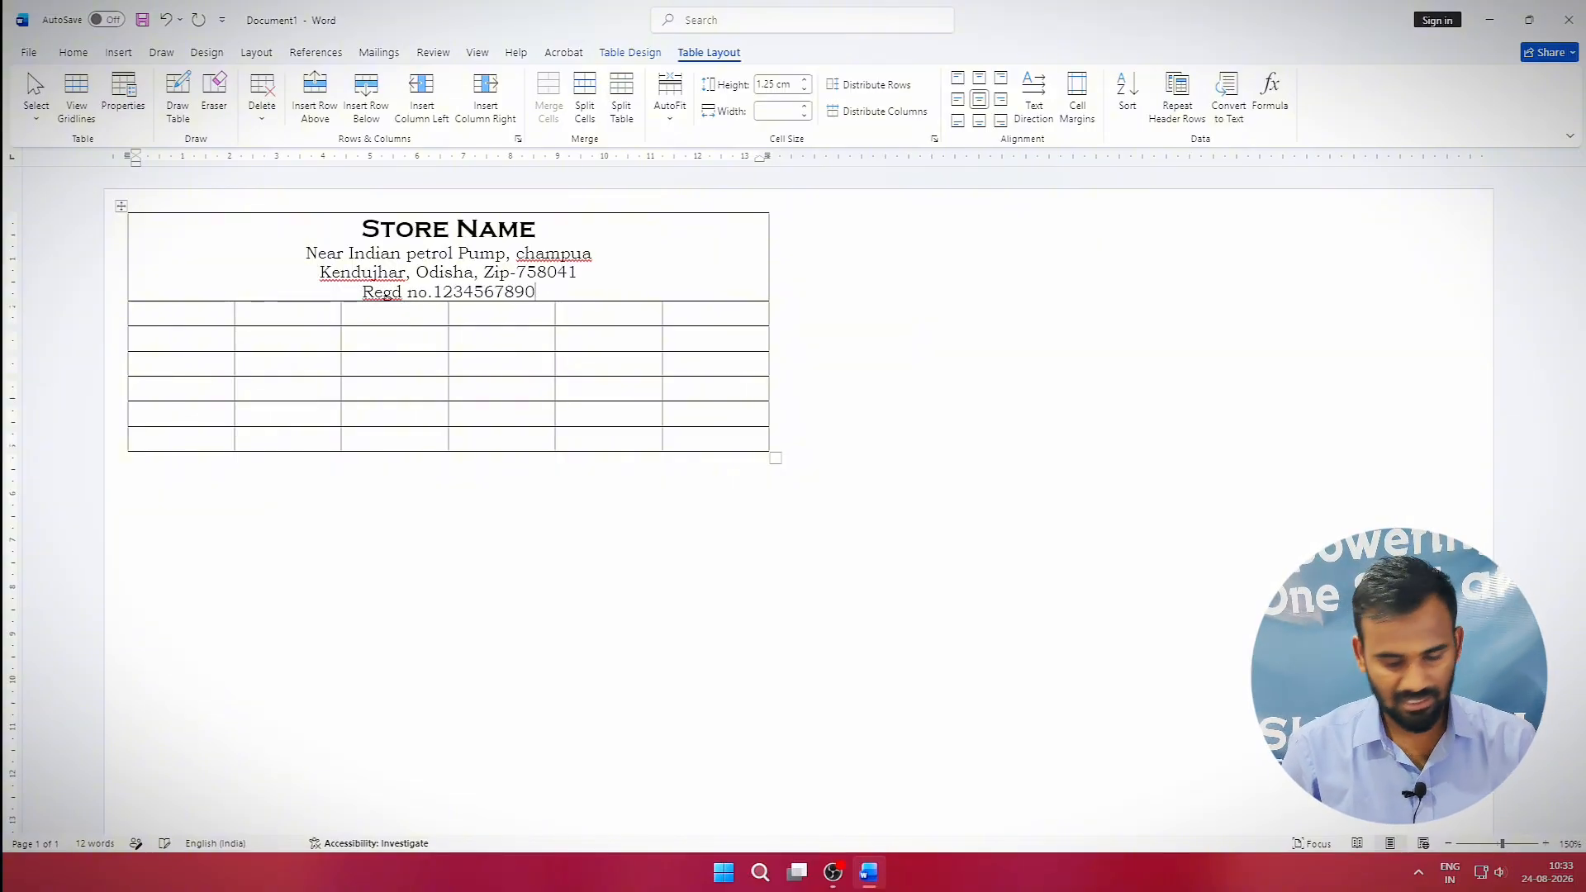
text( 2025)
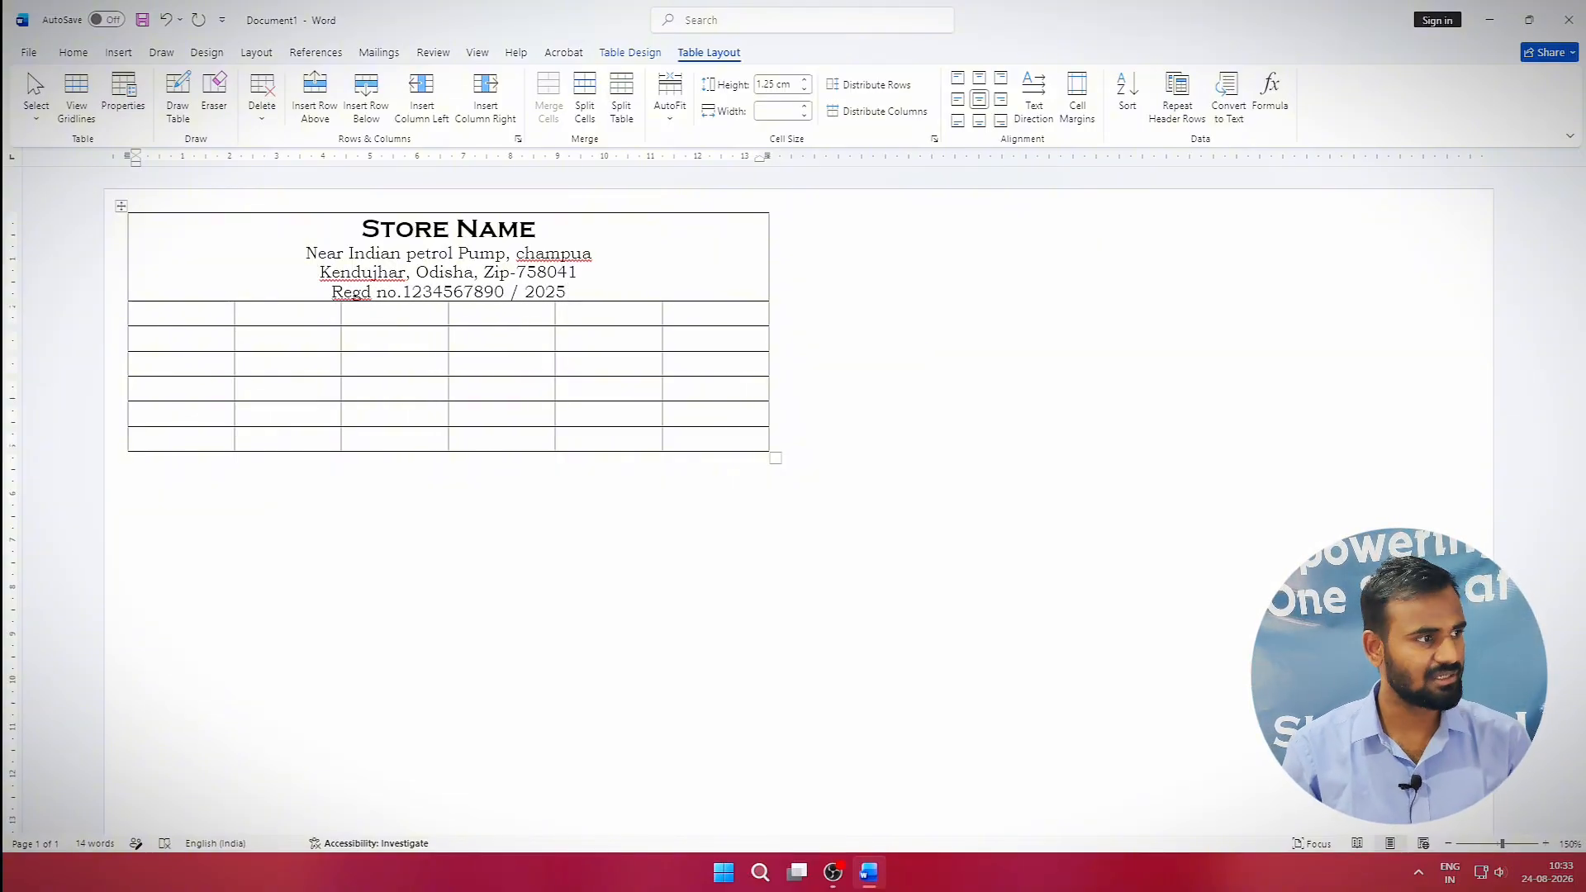
key(Return)
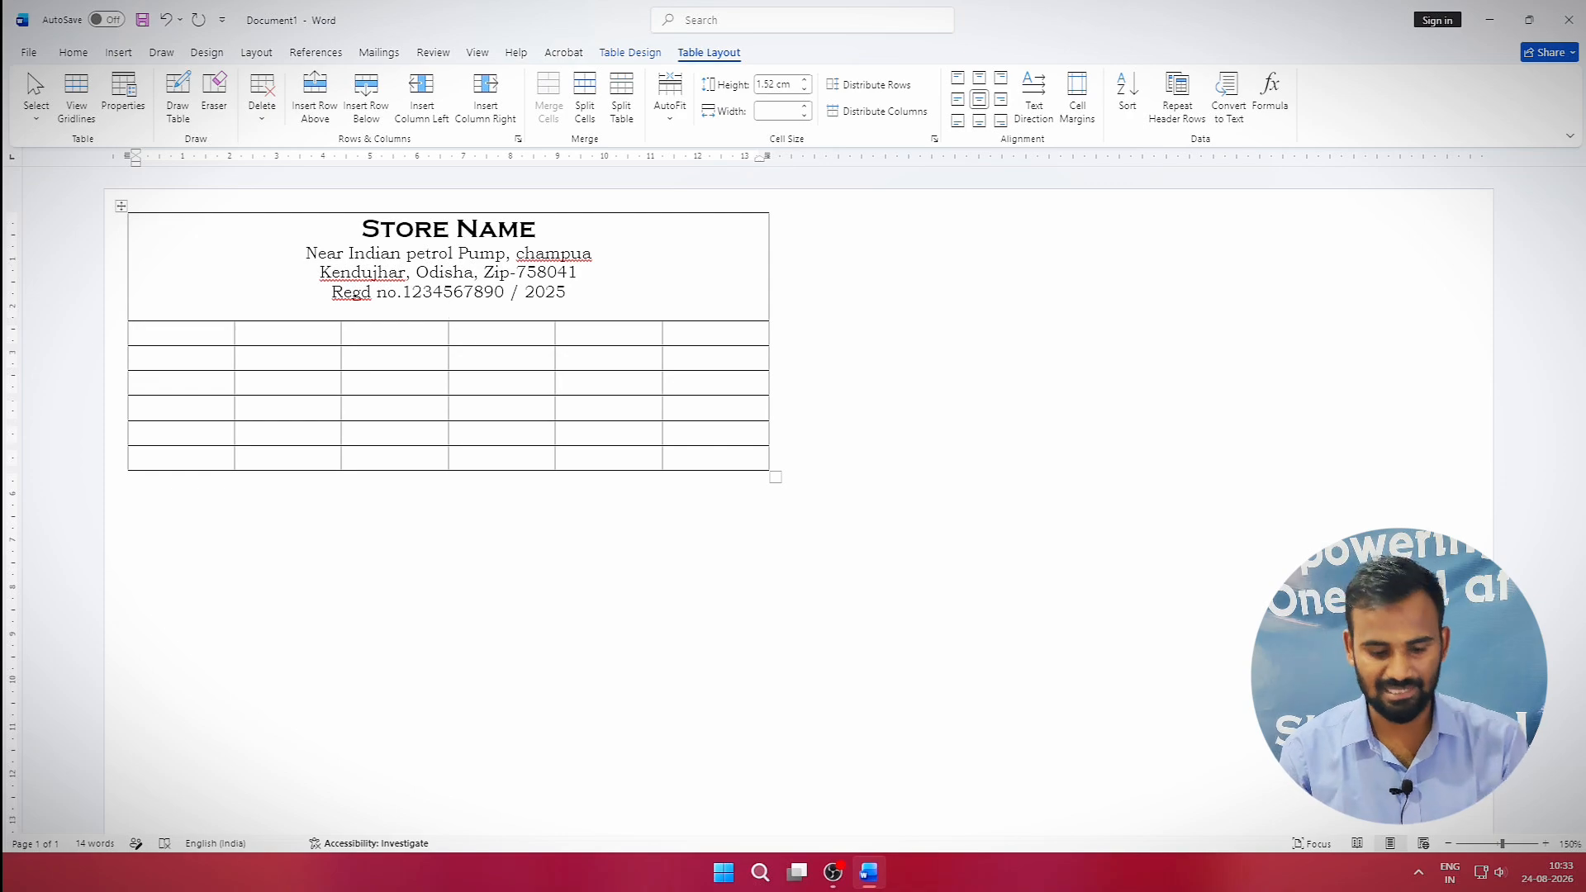
text(Contact )
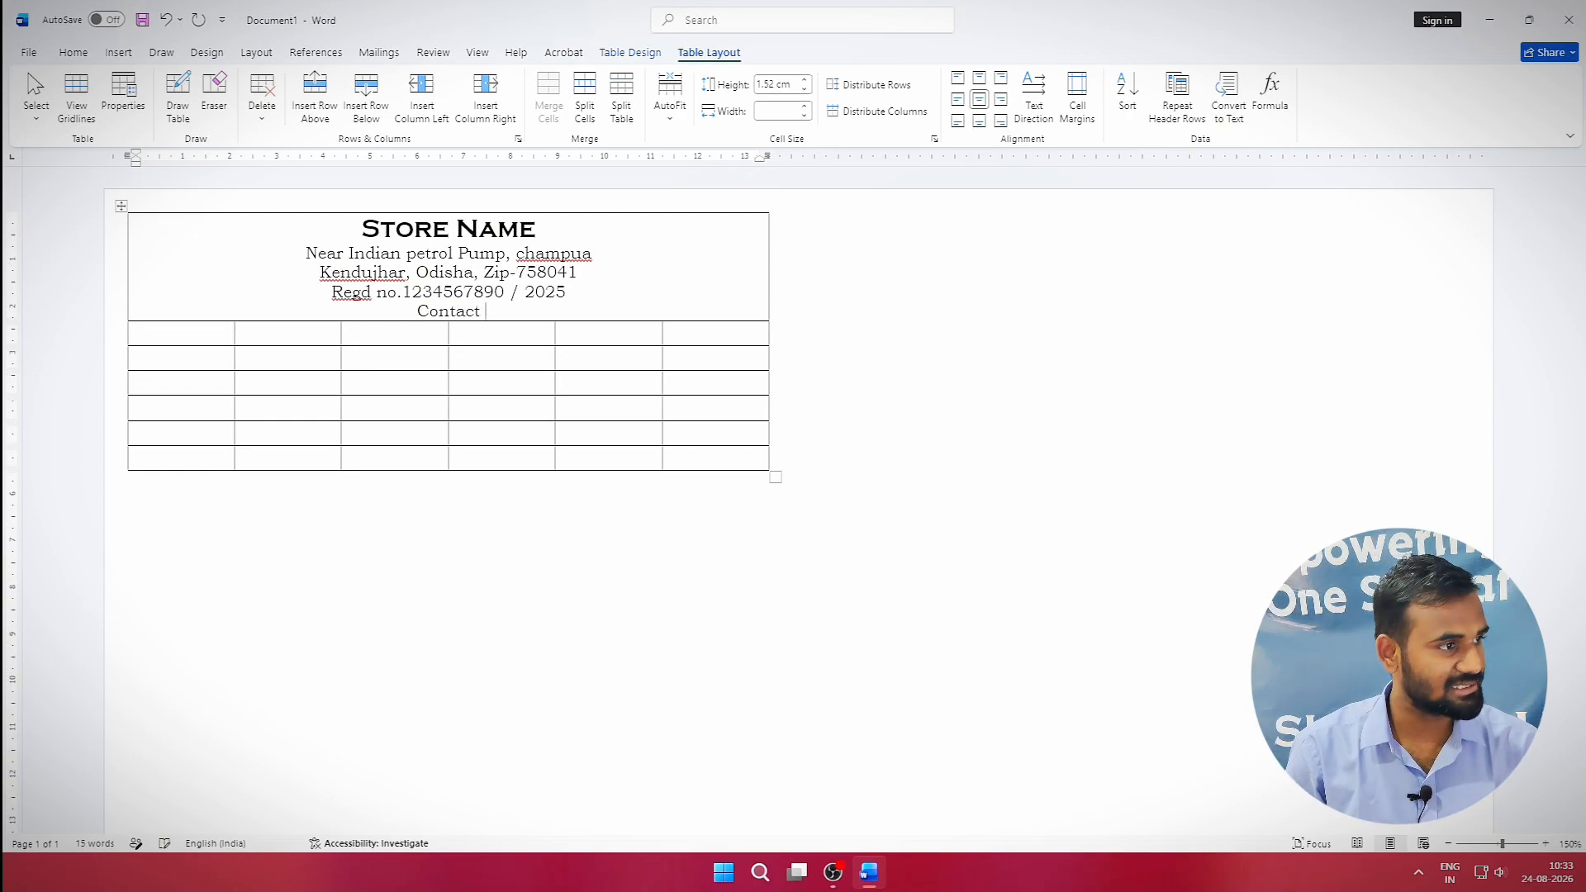
text(details)
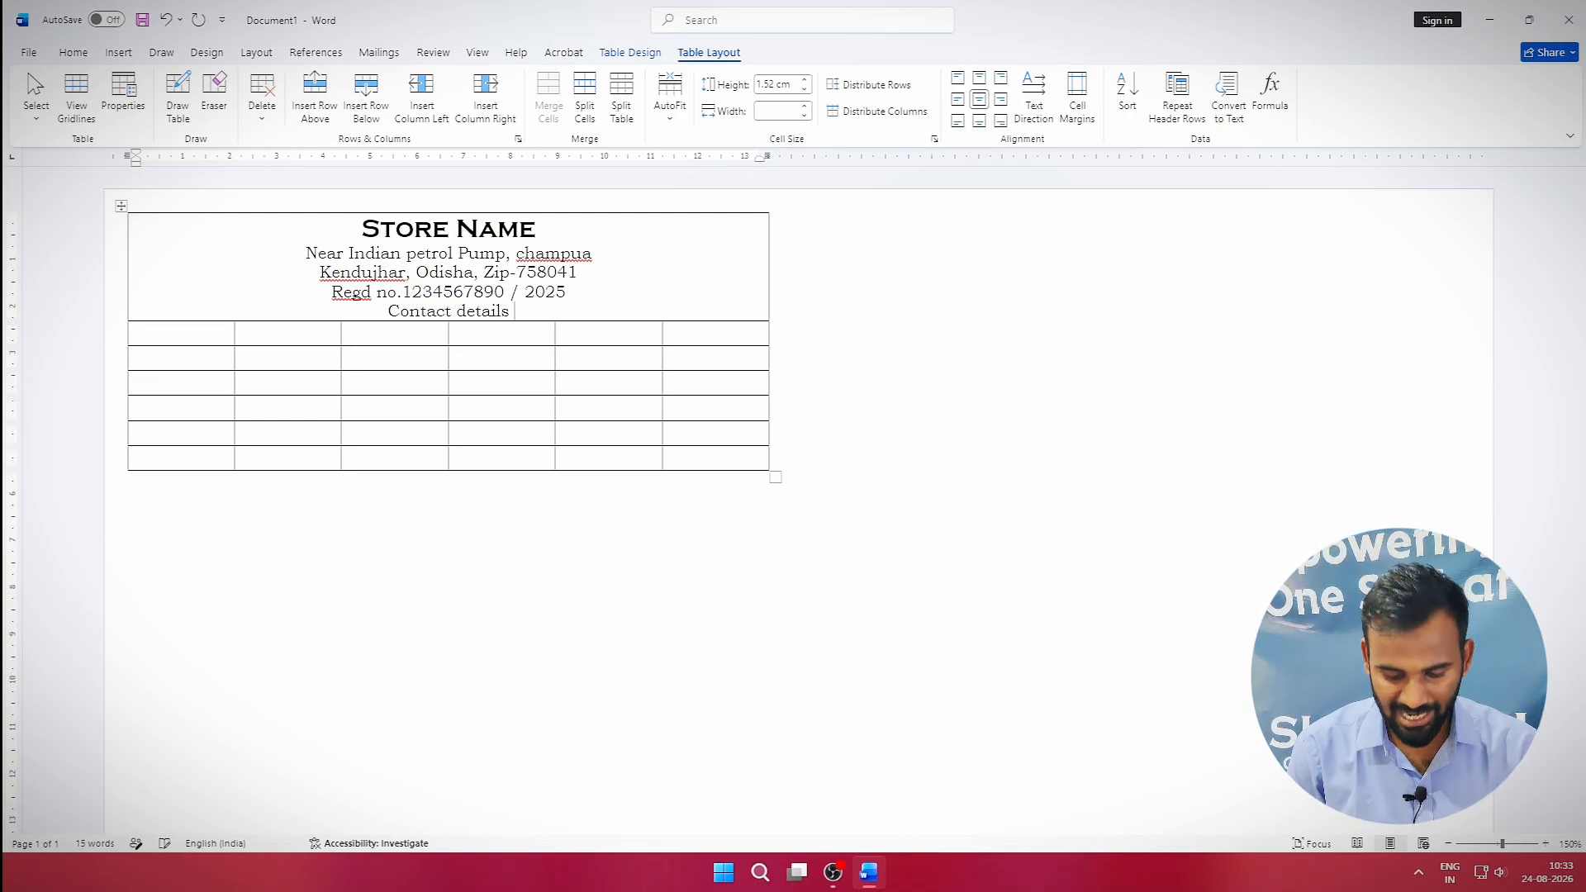
text(:)
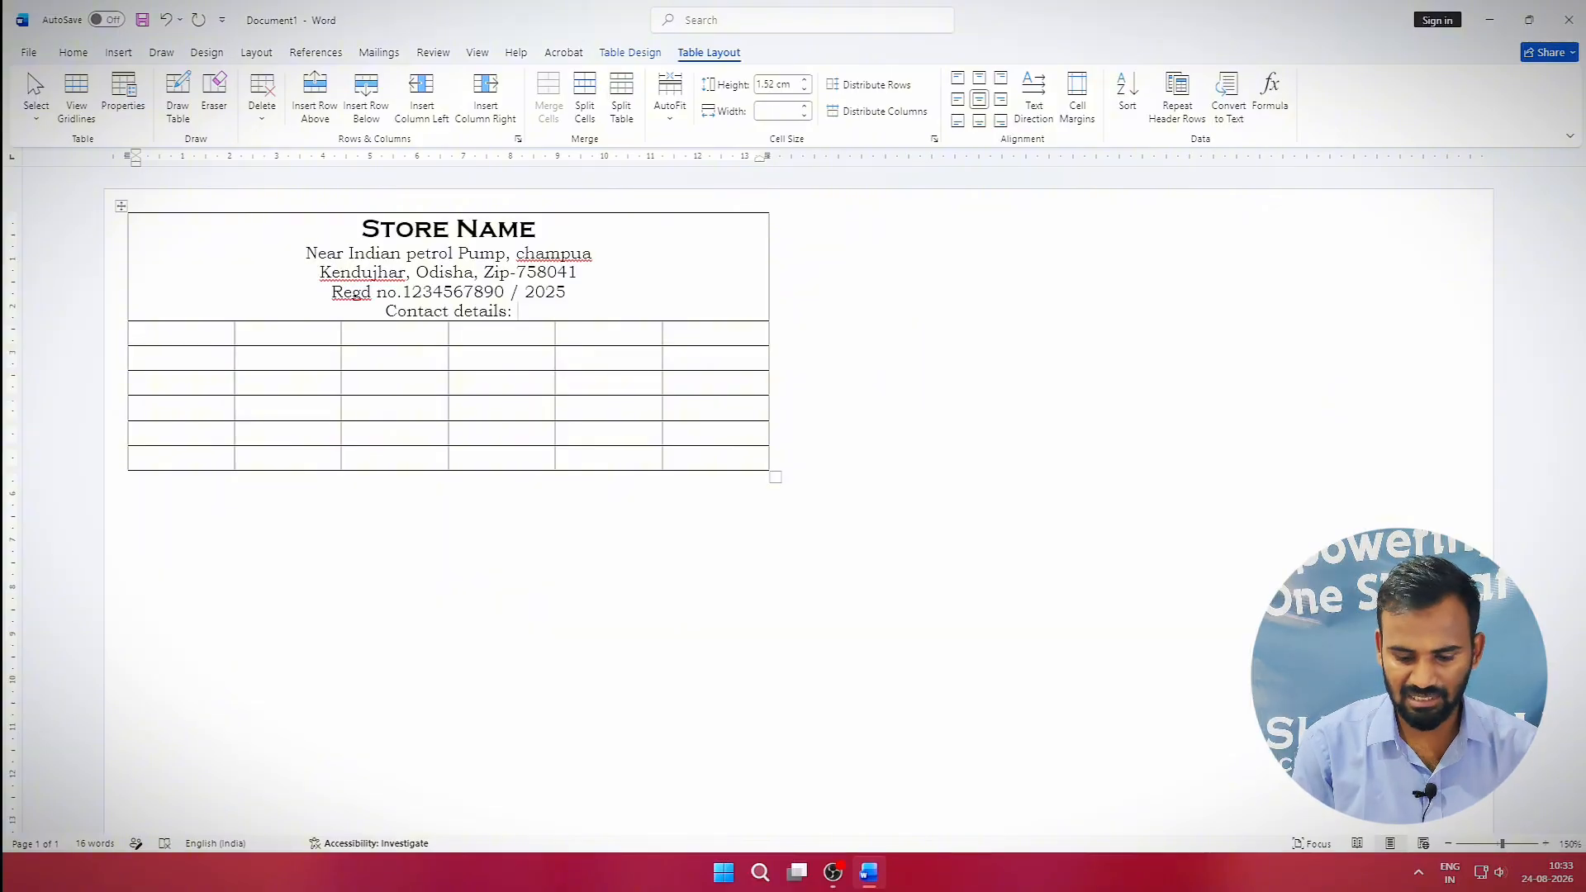
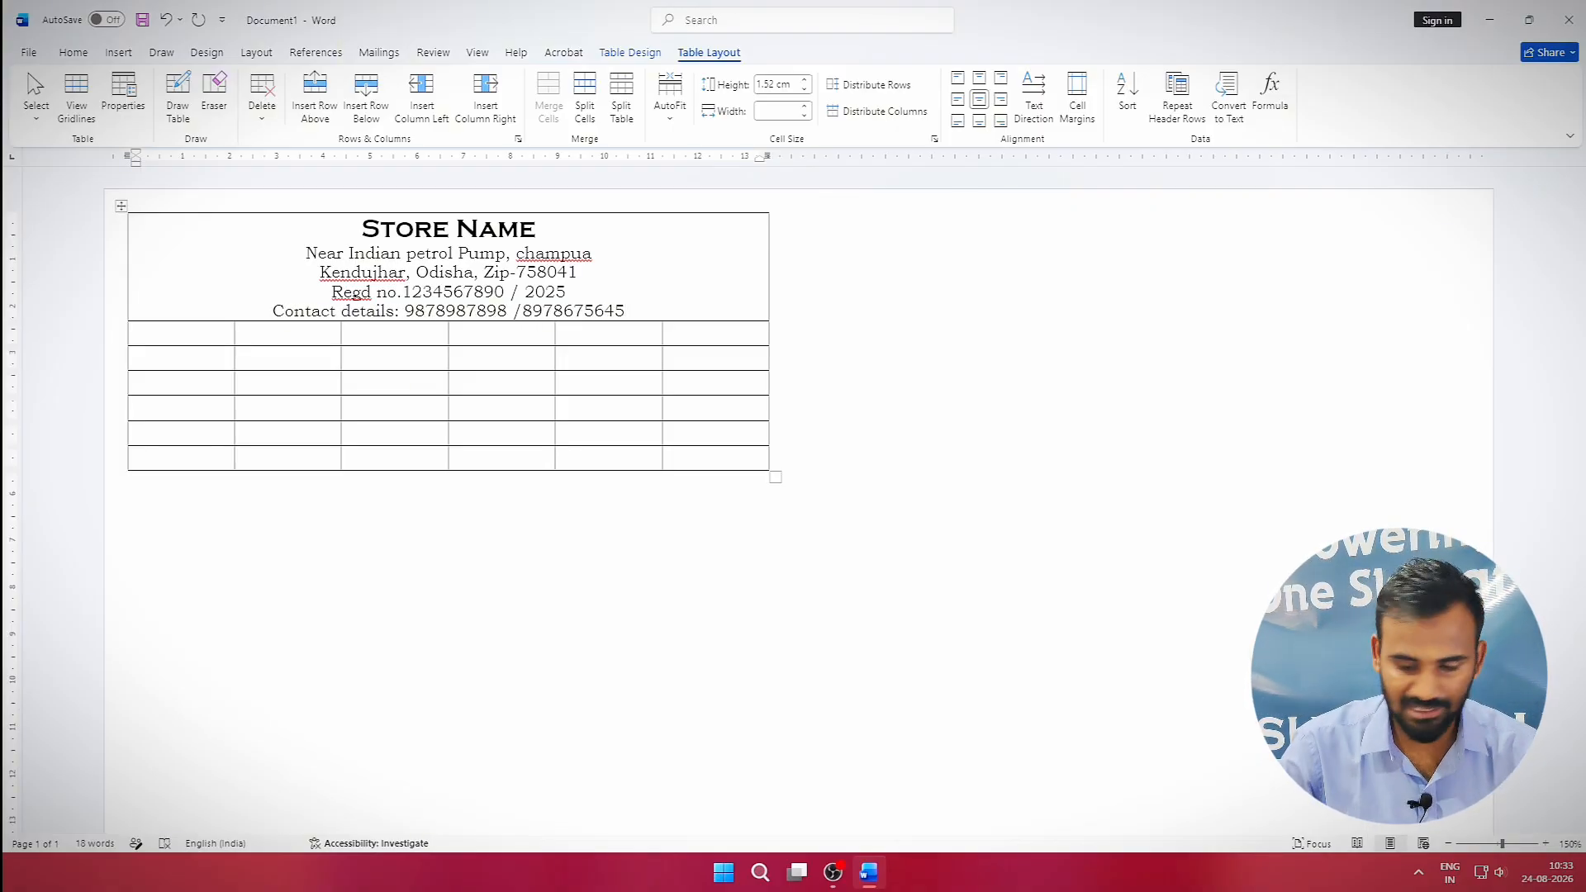
Insert the Quiksilver logo from Downloads, set it In Front of Text, and shrink it to about 2.75 cm at the header's left.
click(254, 227)
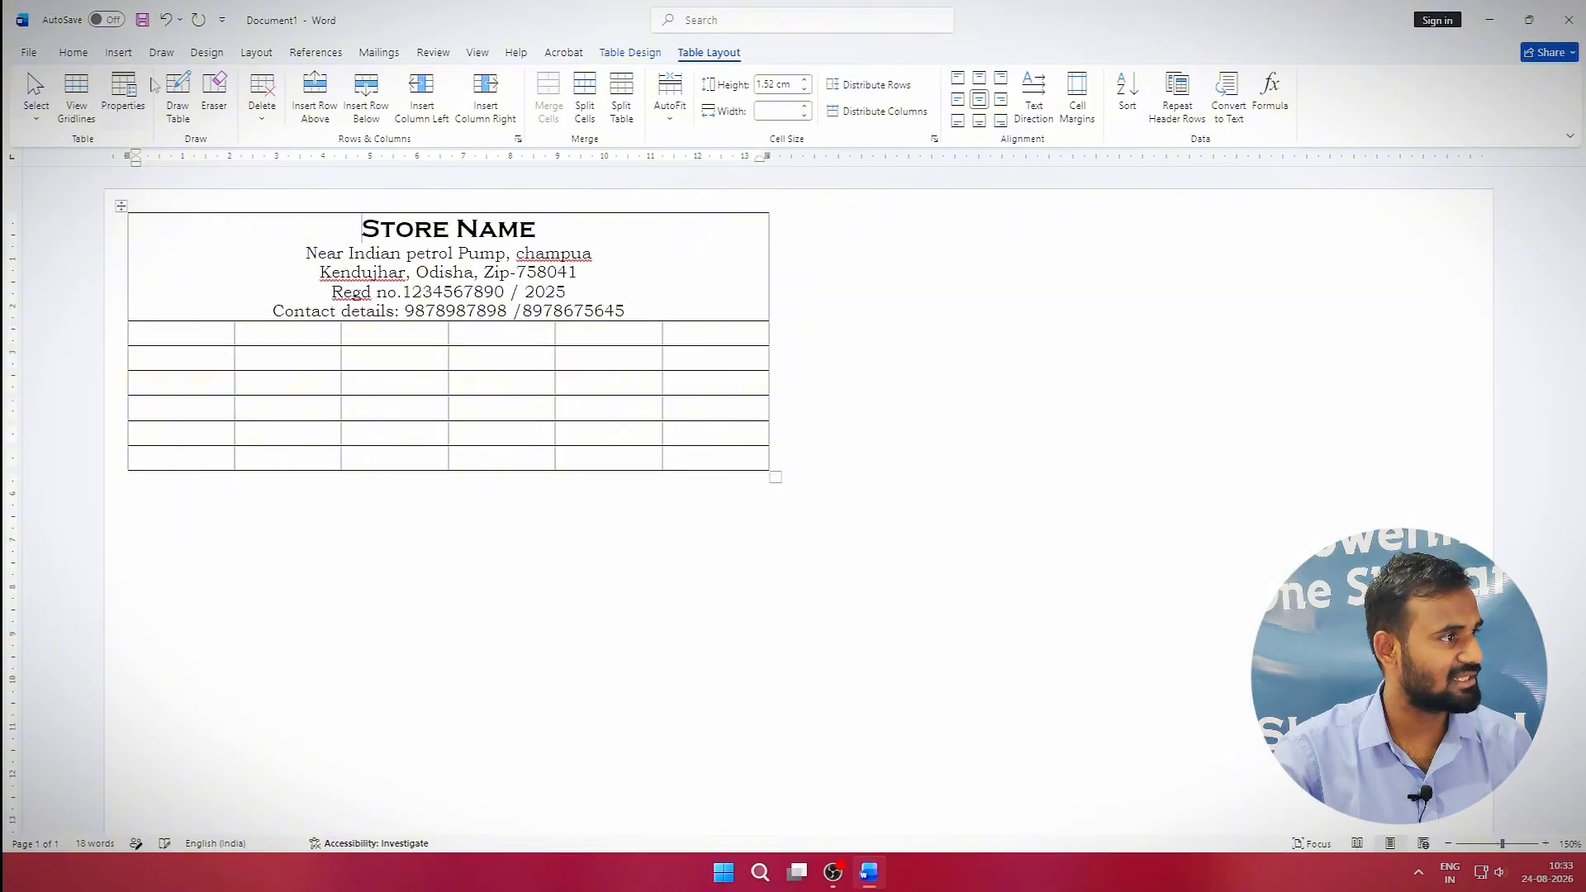
click(118, 52)
click(211, 108)
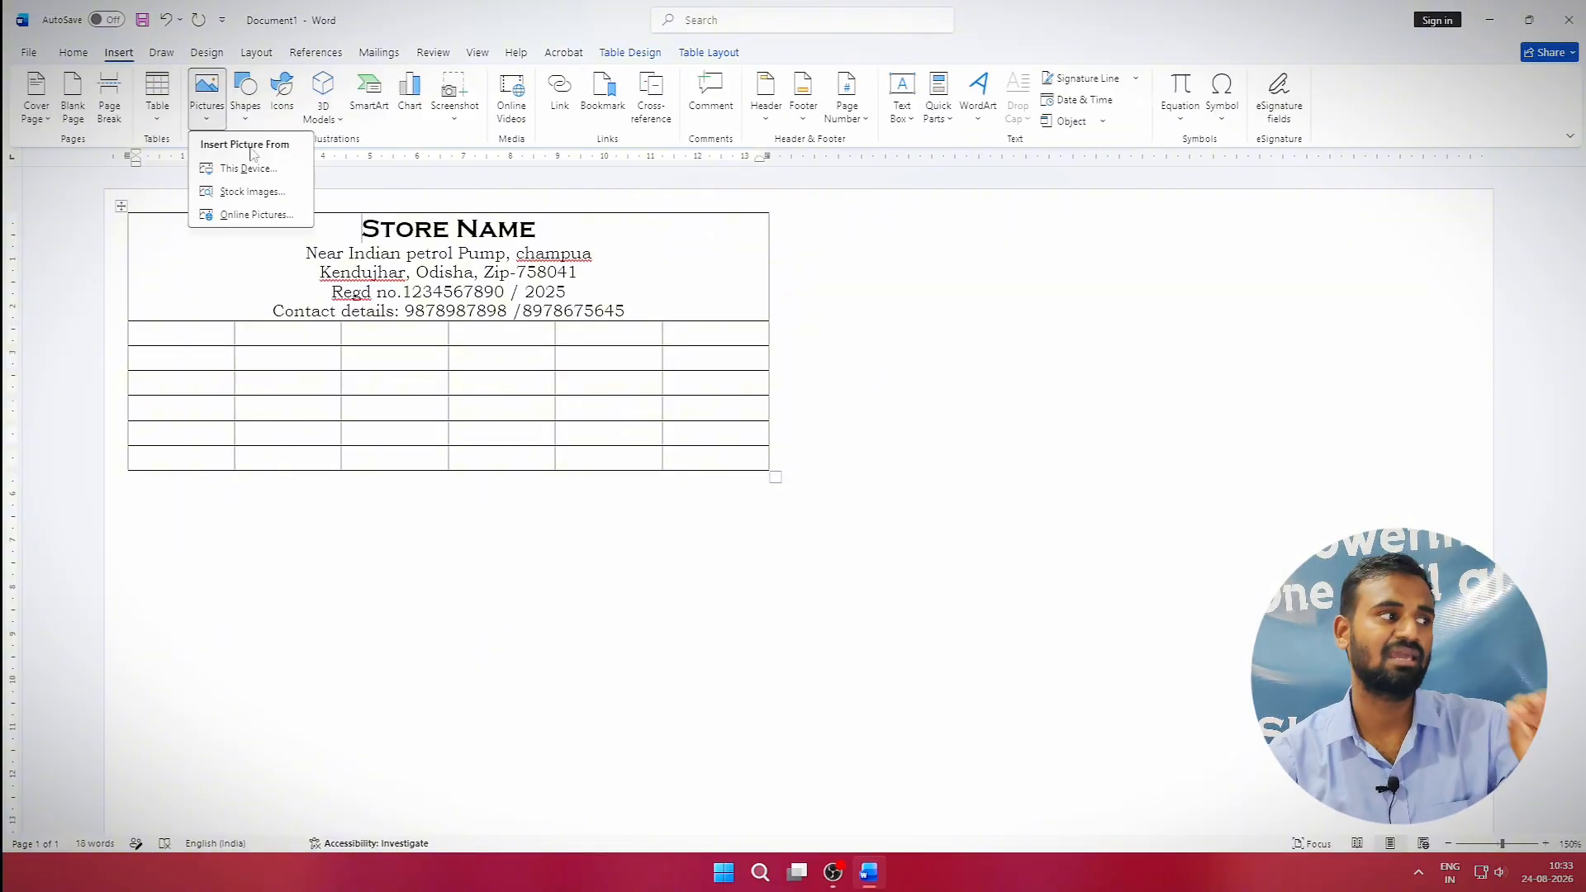
click(273, 168)
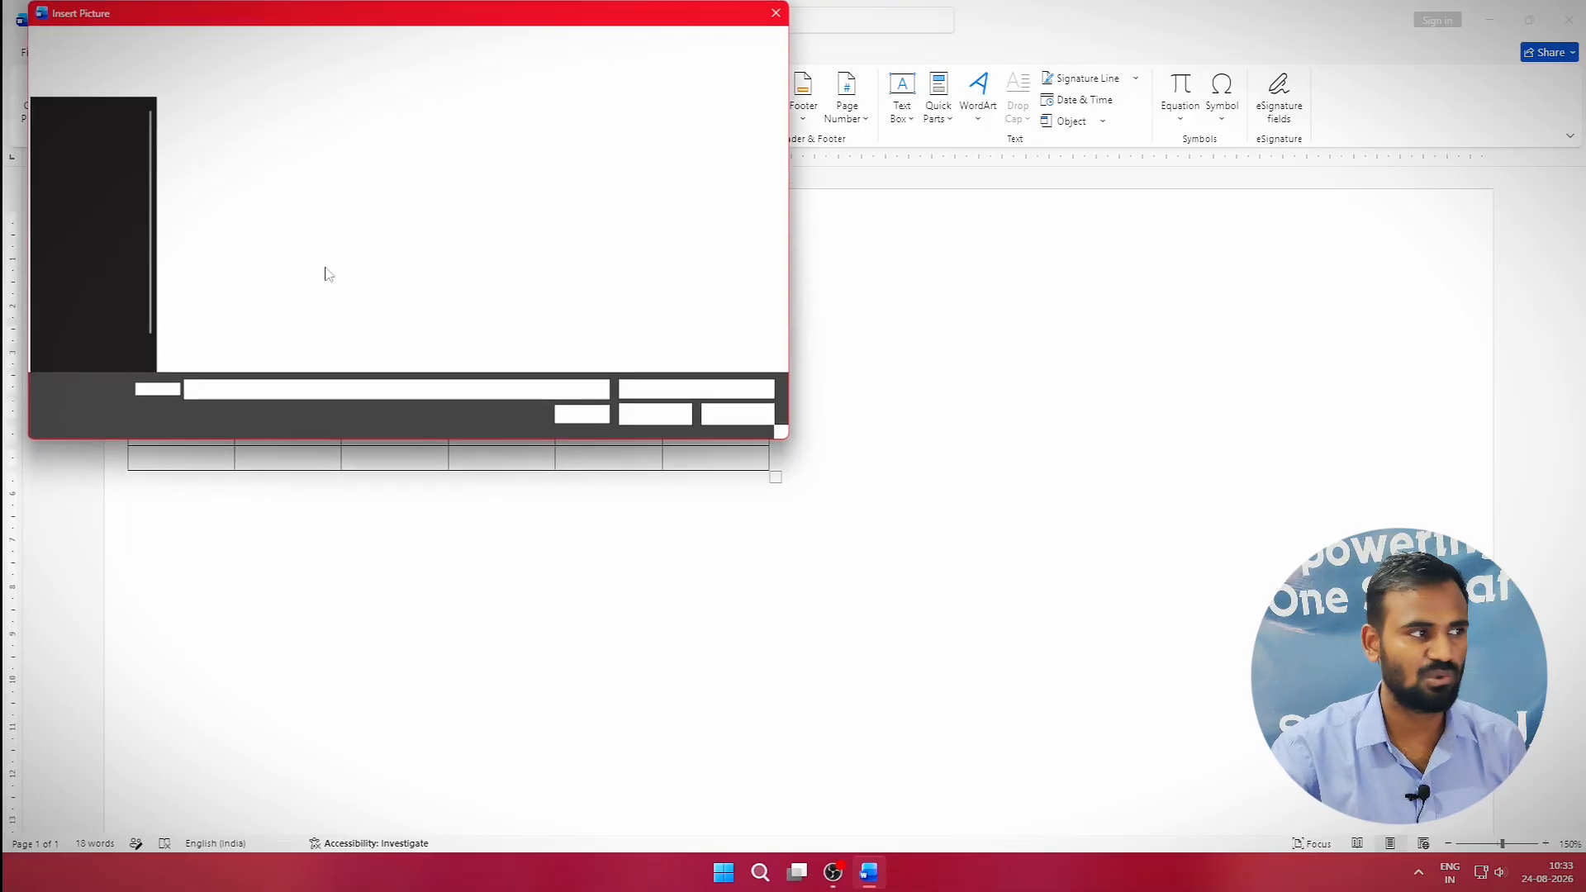
scroll(116, 263, up, 6)
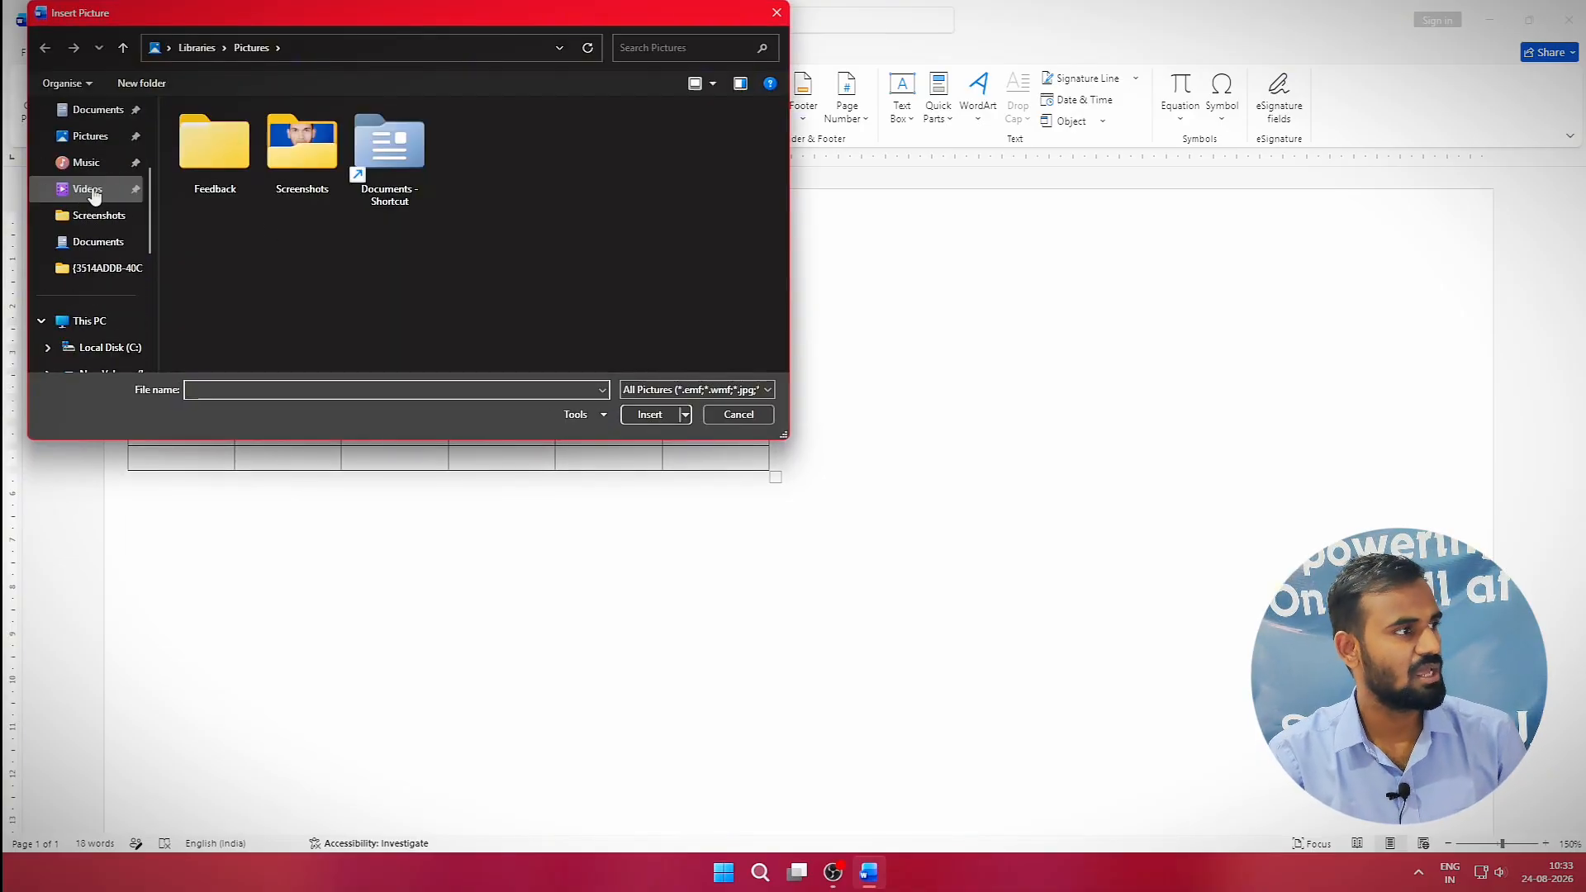
click(97, 248)
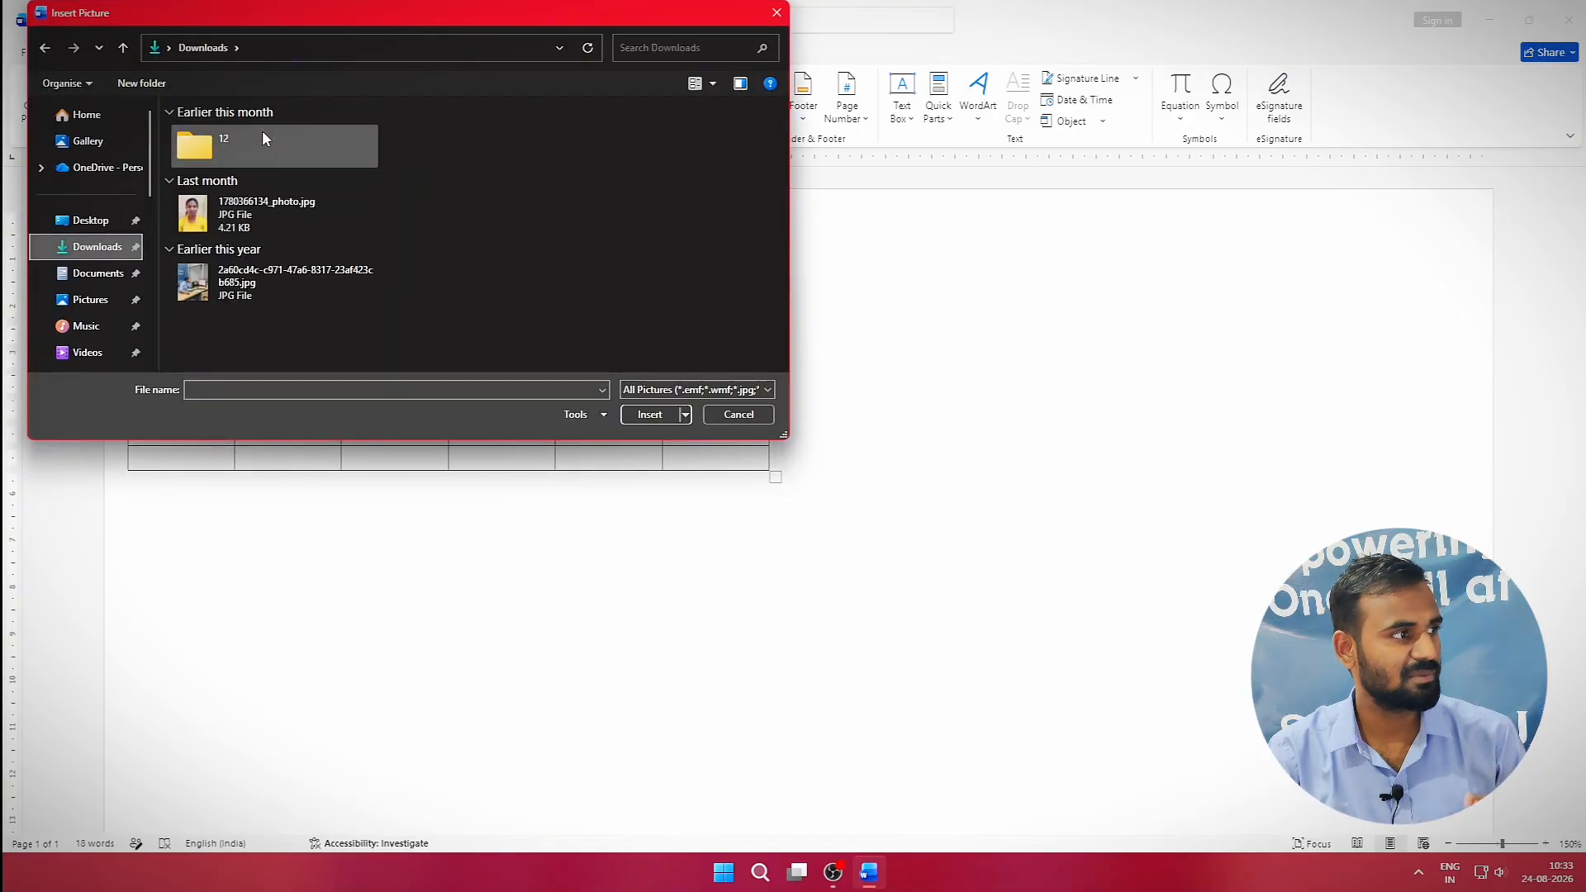
click(225, 154)
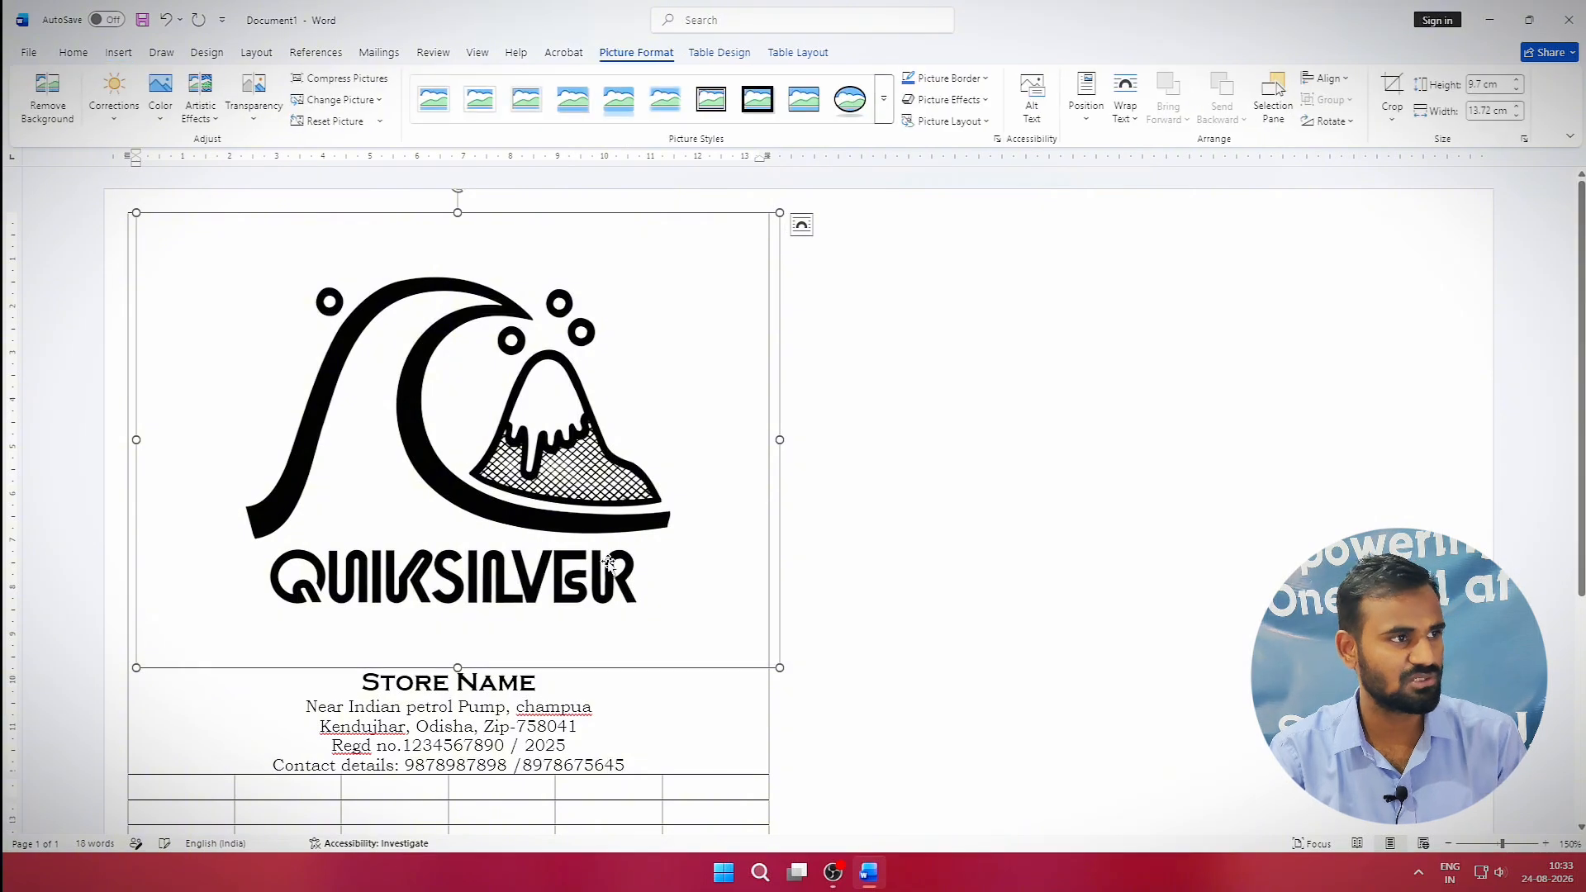
click(1125, 107)
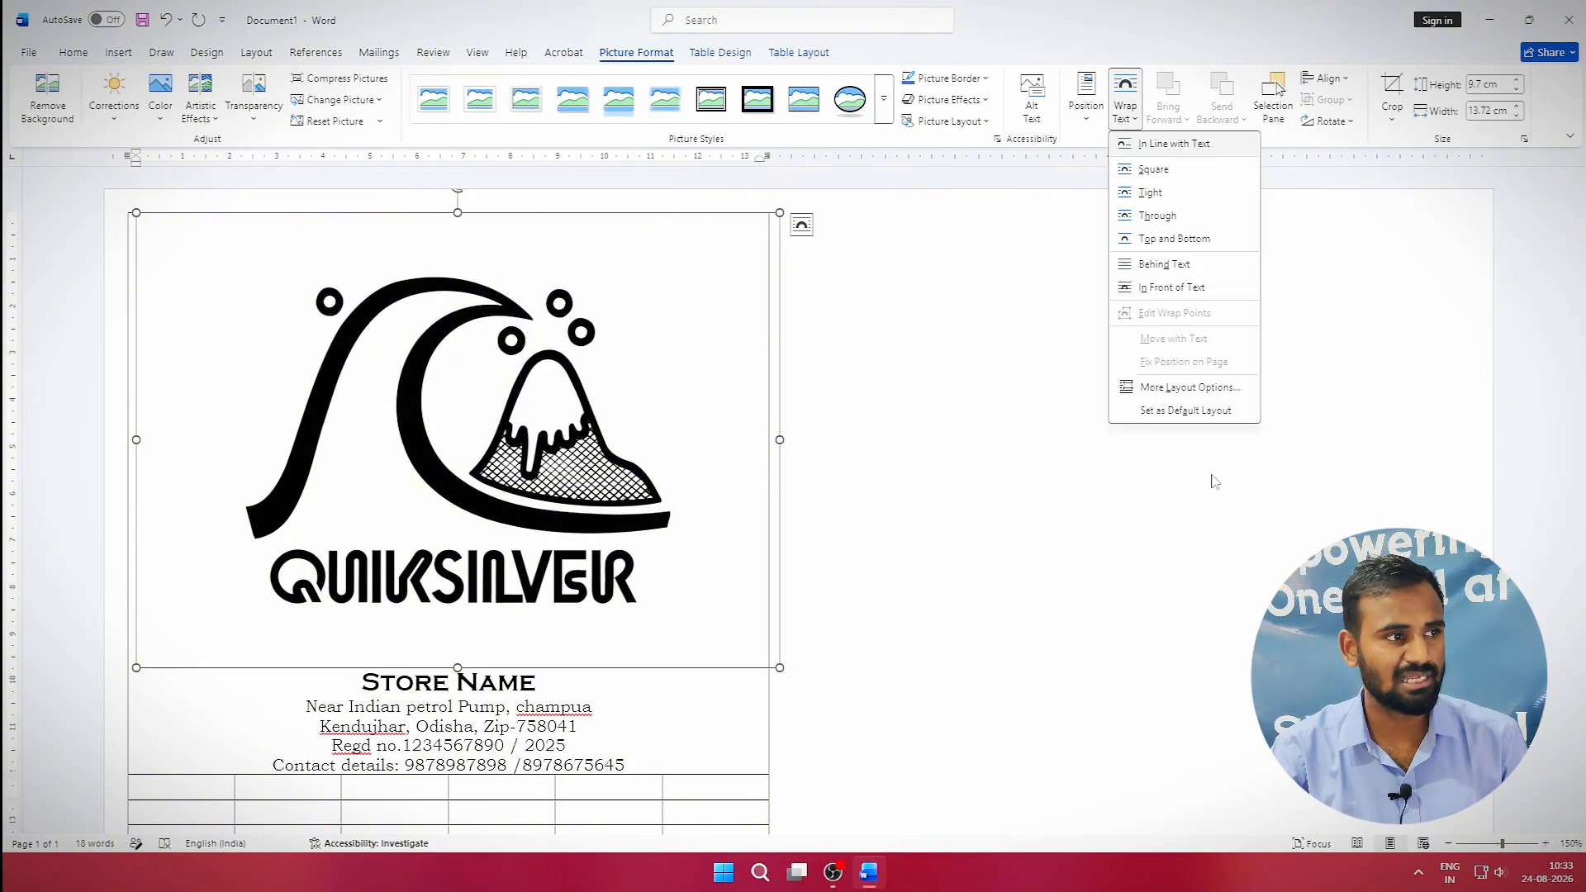
click(1160, 286)
drag(780, 668, 252, 275)
Merge the cells of the table's next row into one cell.
click(352, 453)
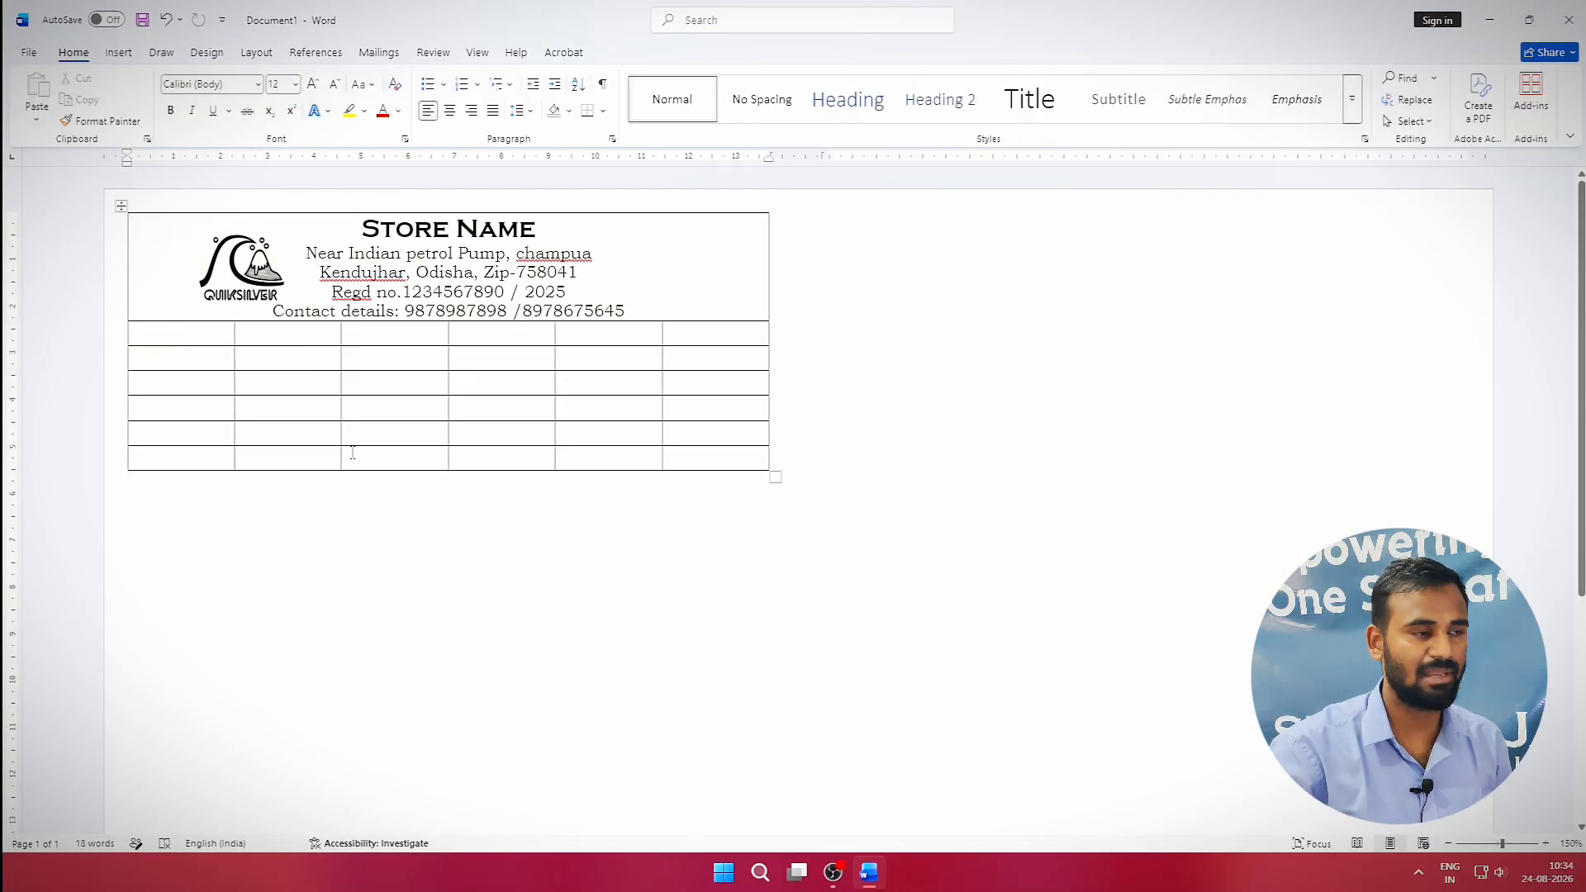
drag(181, 330, 697, 334)
click(709, 52)
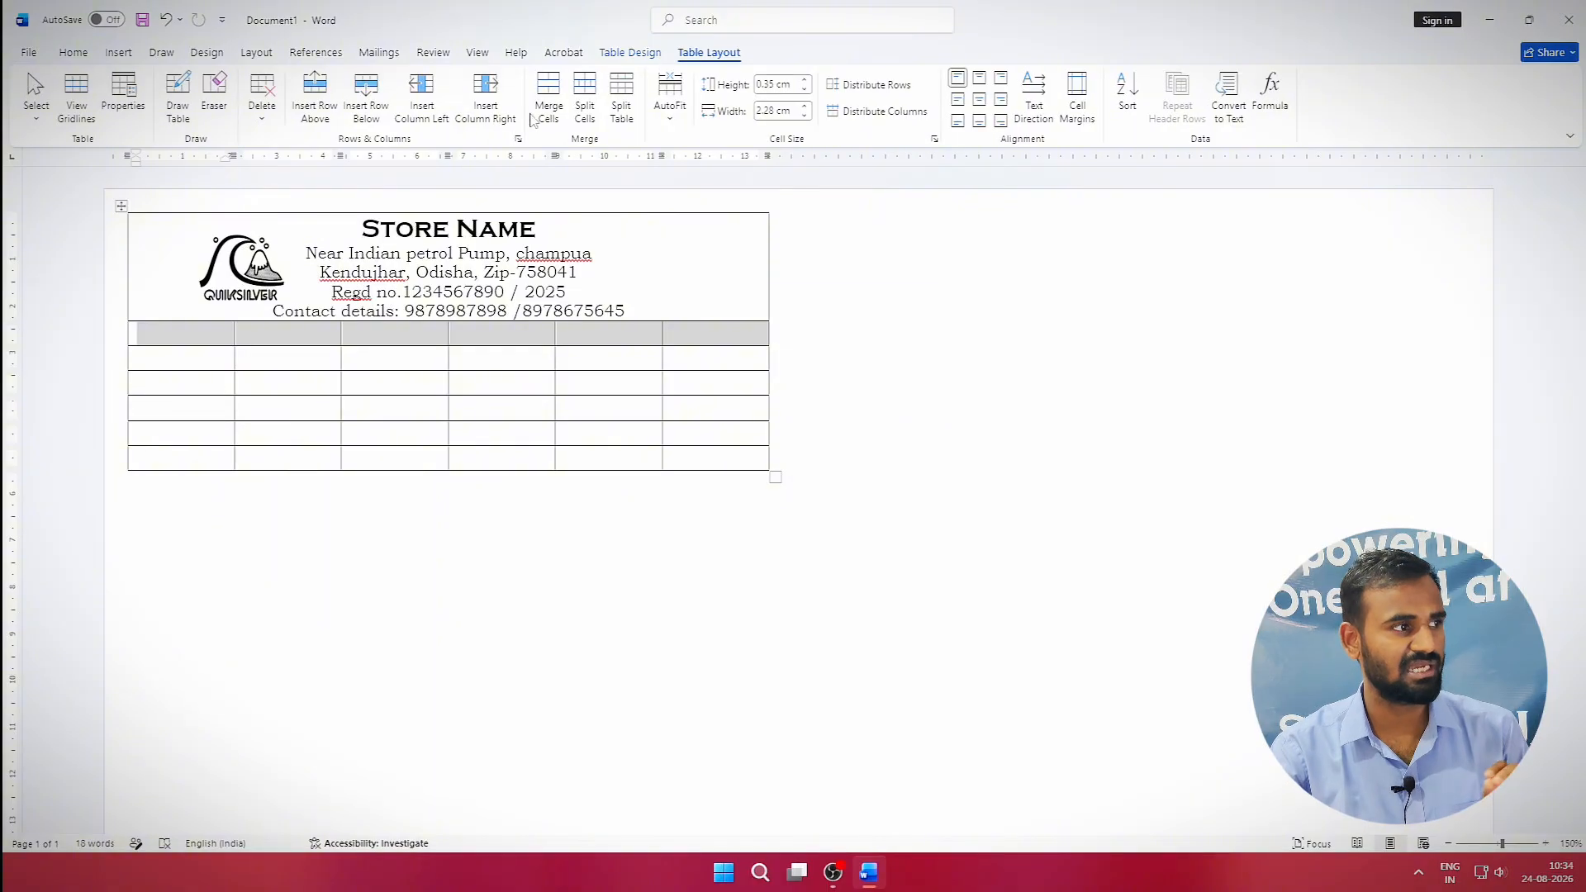
click(550, 100)
Type underlined fill-in lines for Customer Name, Address, Contact no. and remarks.
click(483, 340)
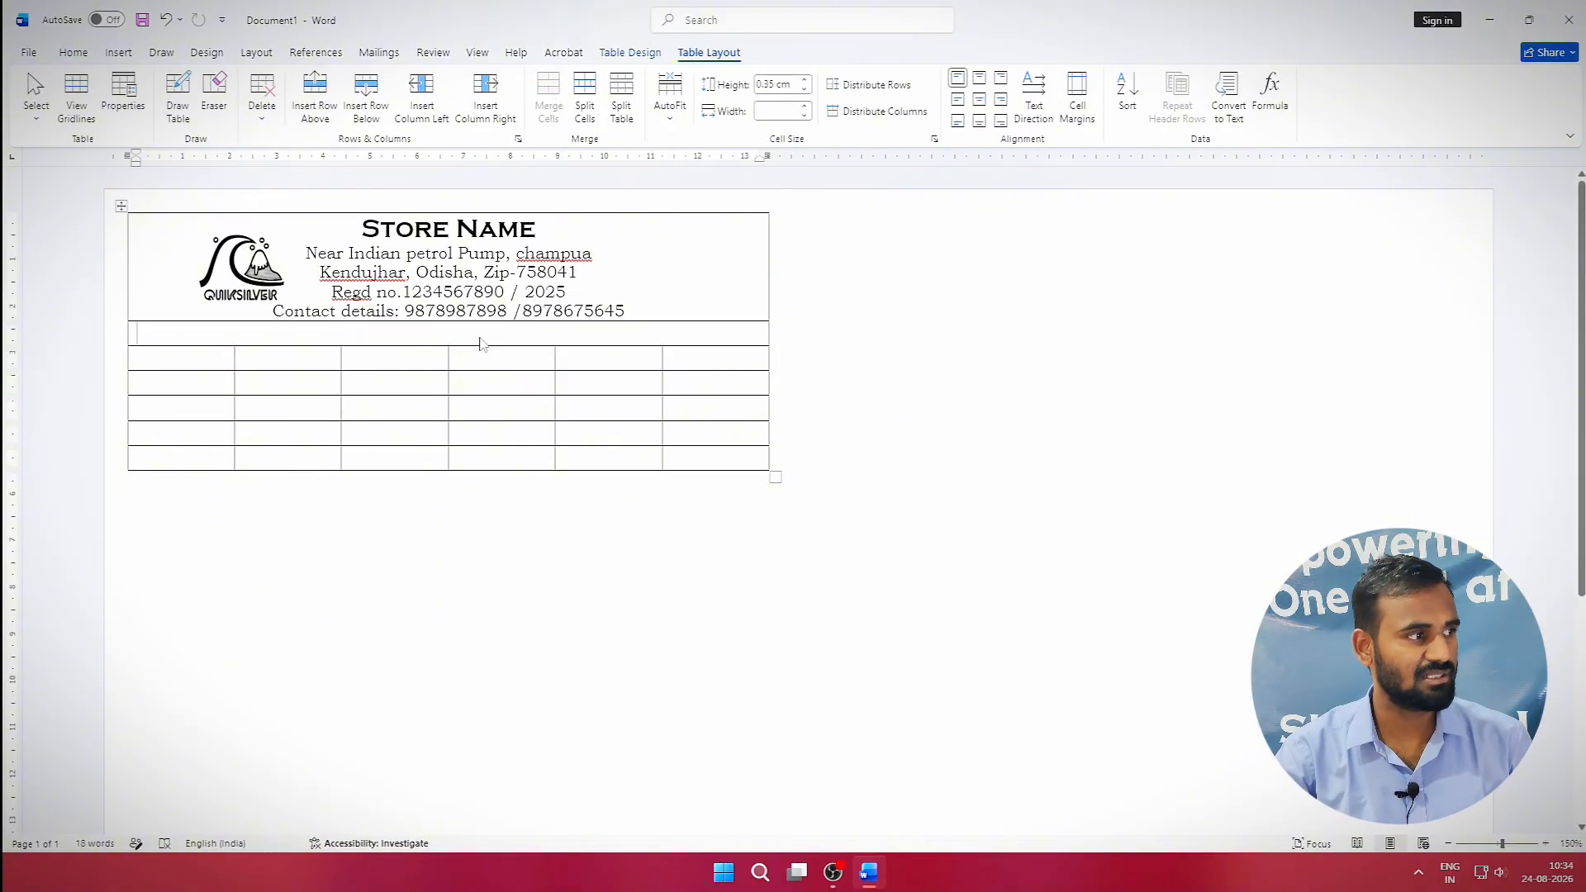
text(cu)
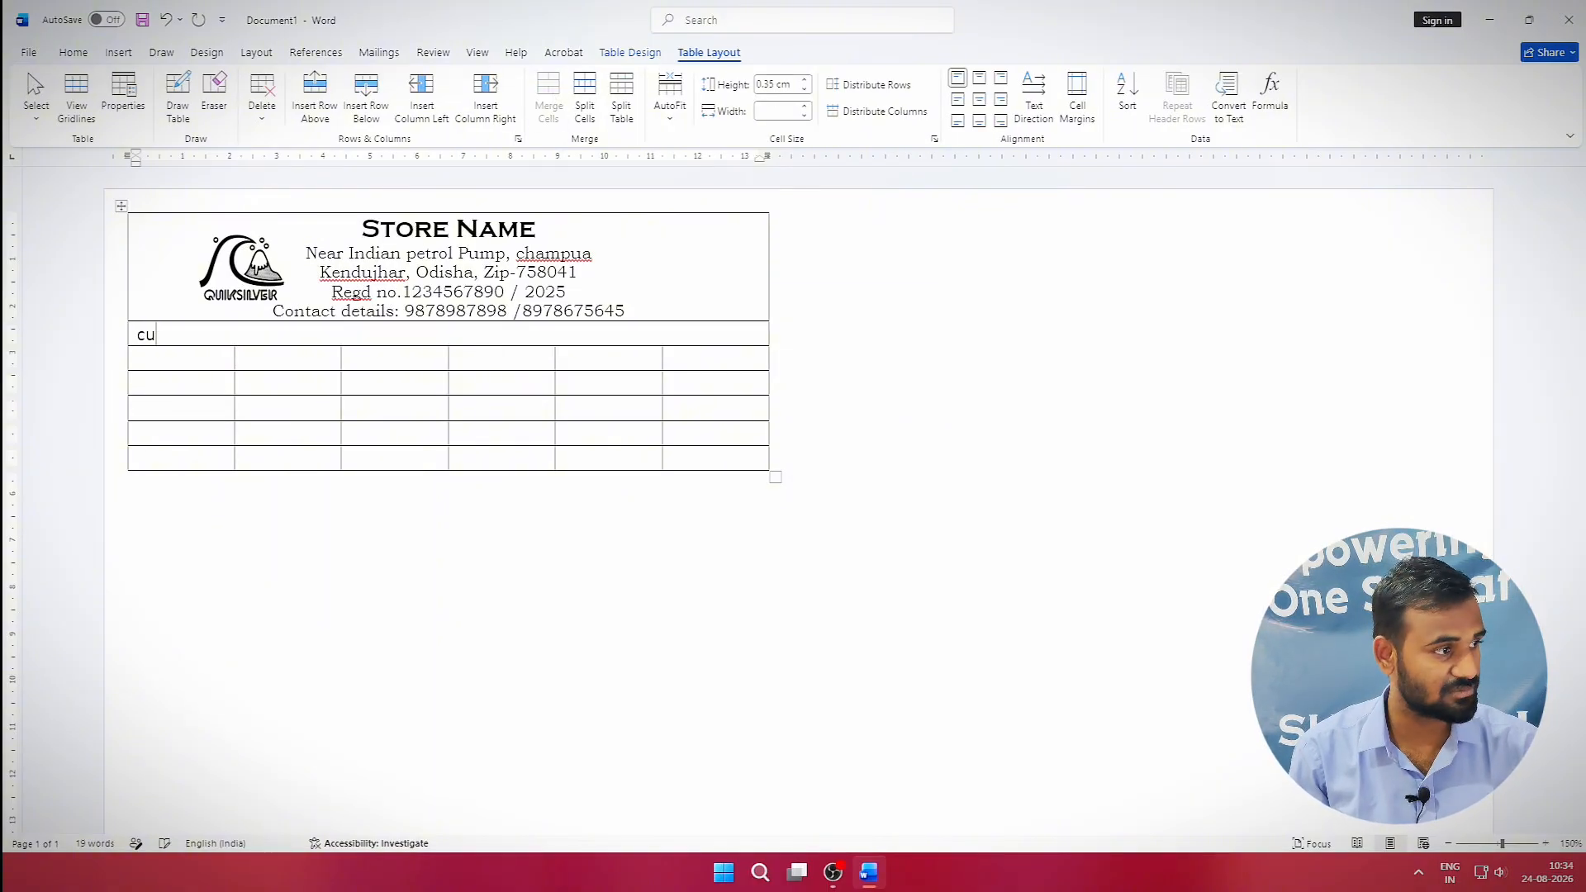
text(istomer Name._________________________________________________________________________)
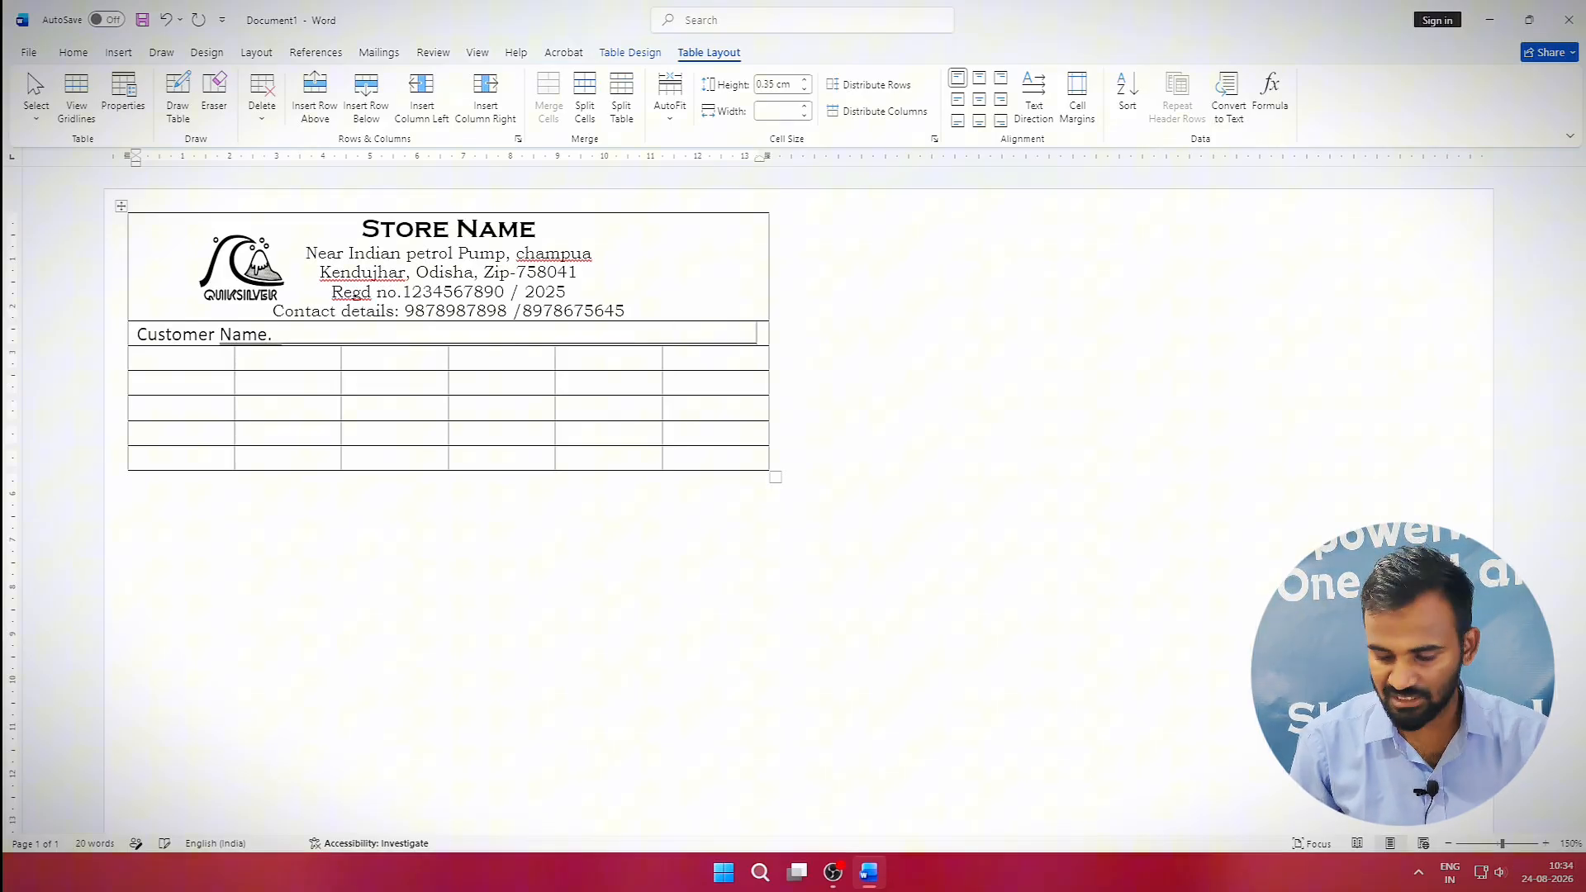
key(Return)
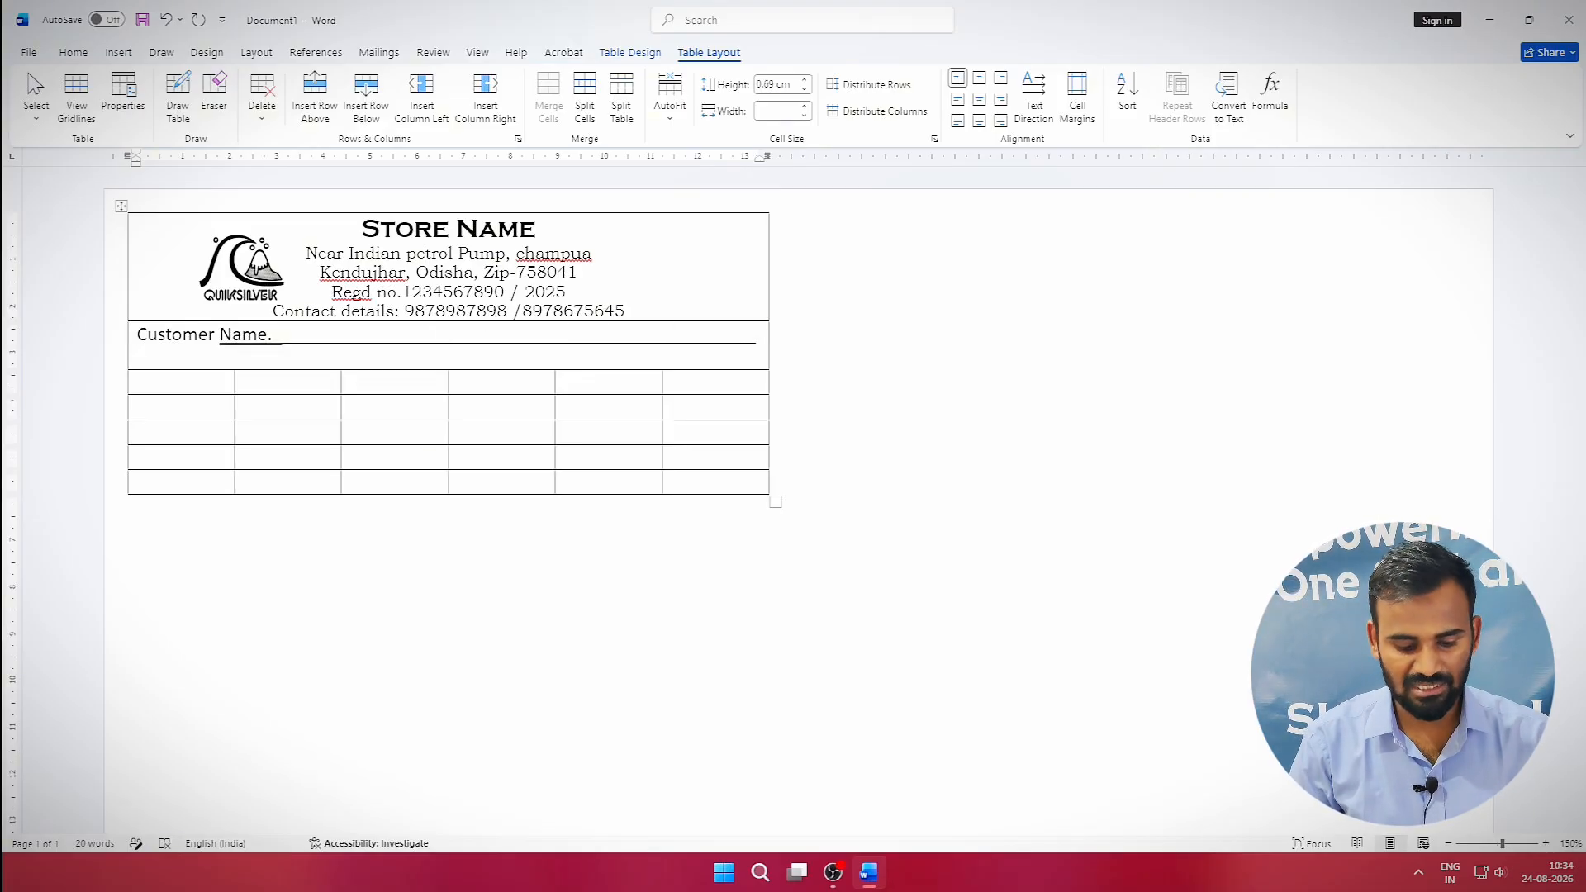
text(adde)
key(BackSpace)
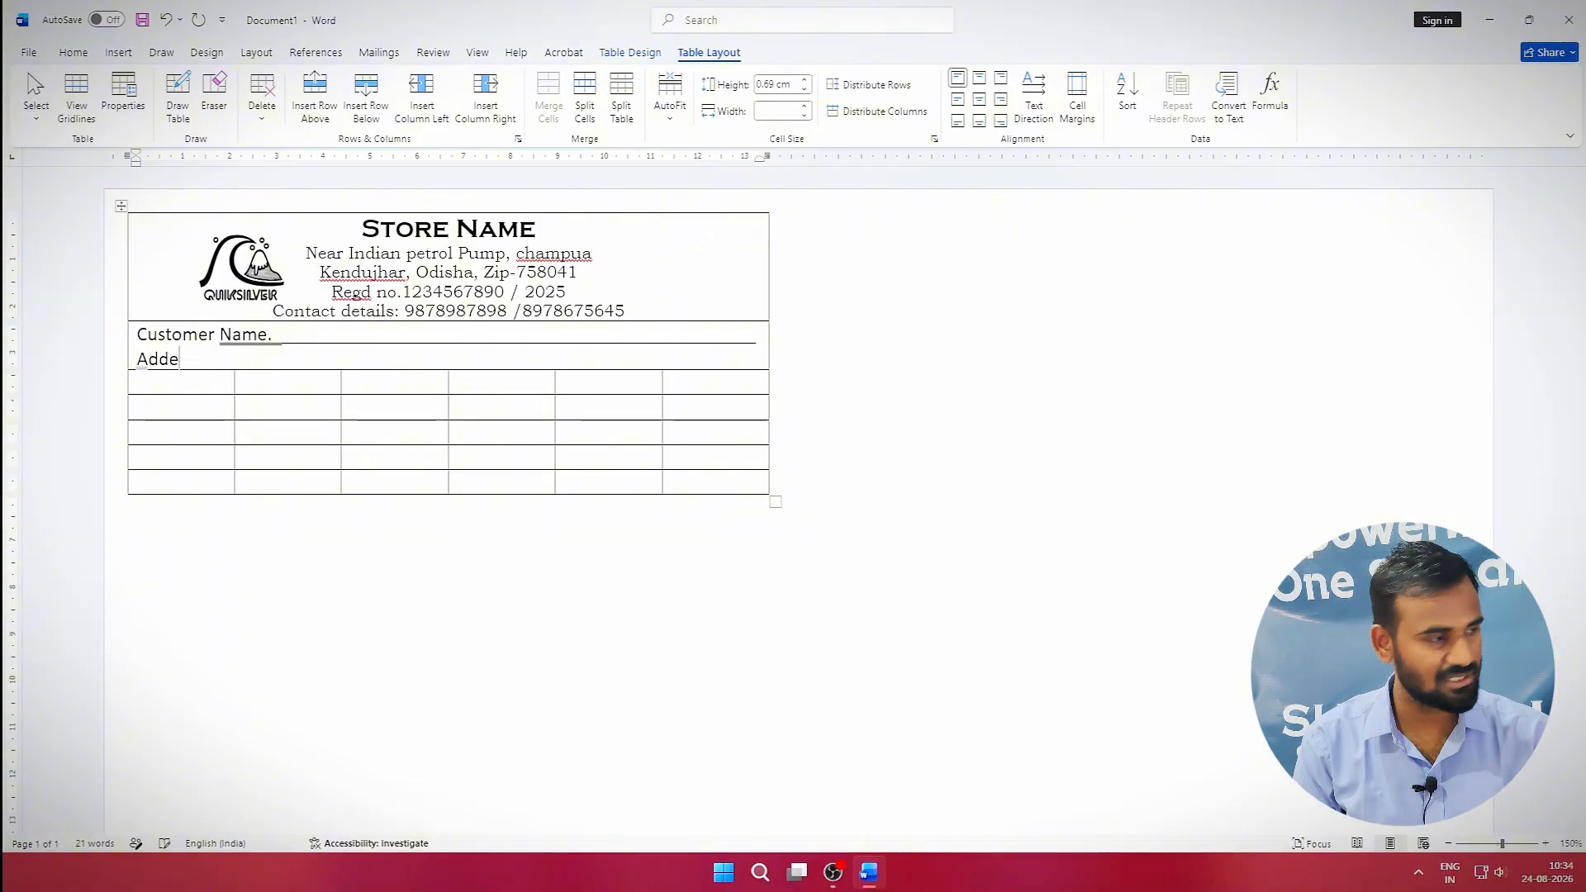
text(res)
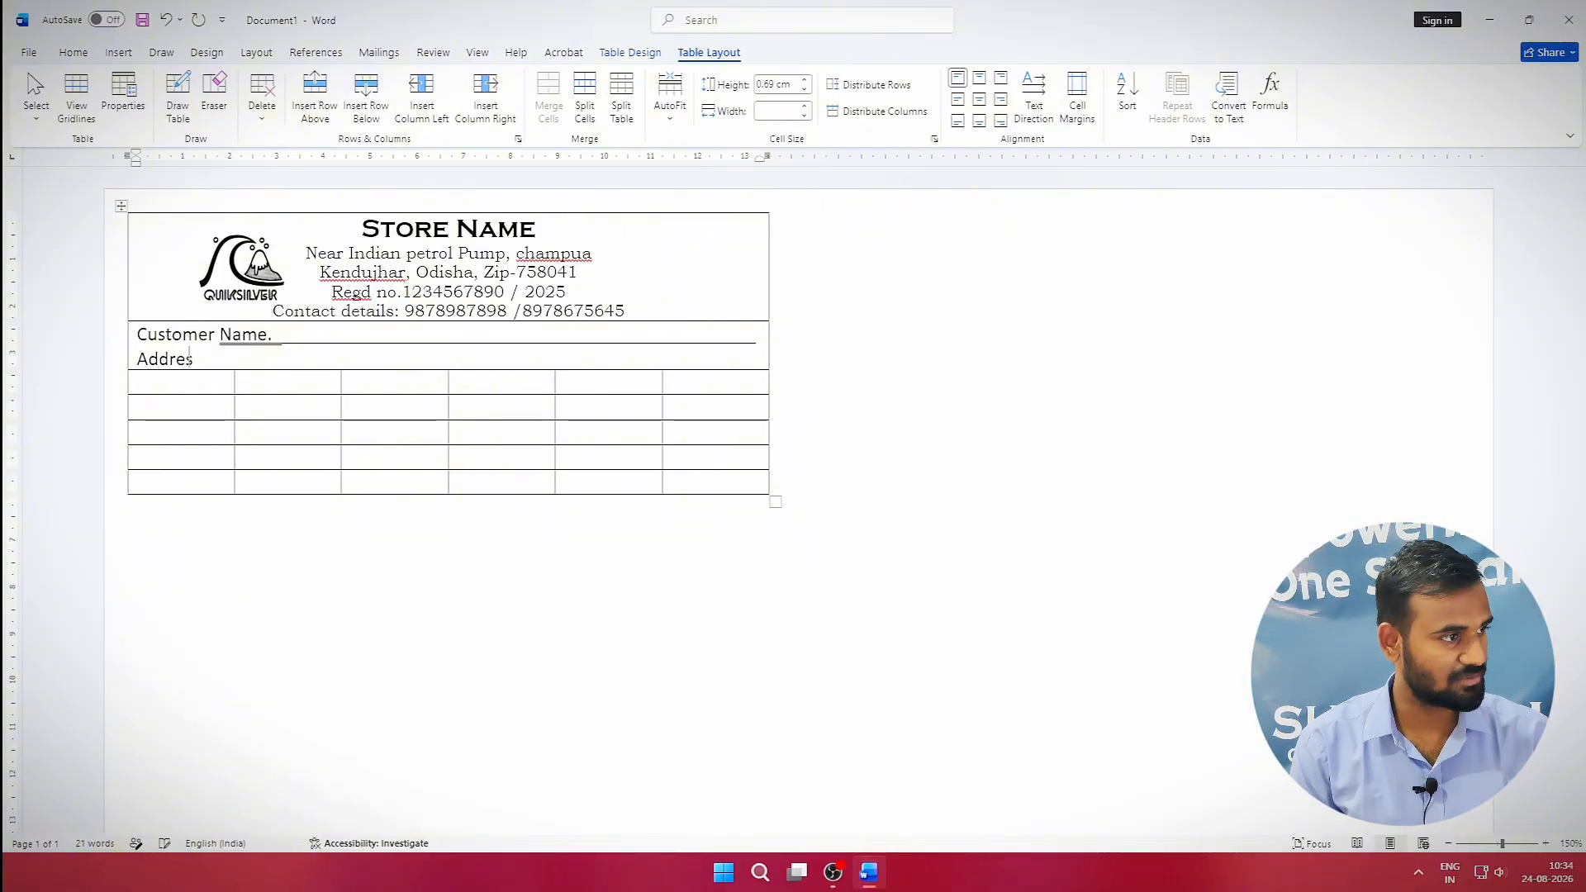
text(s.)
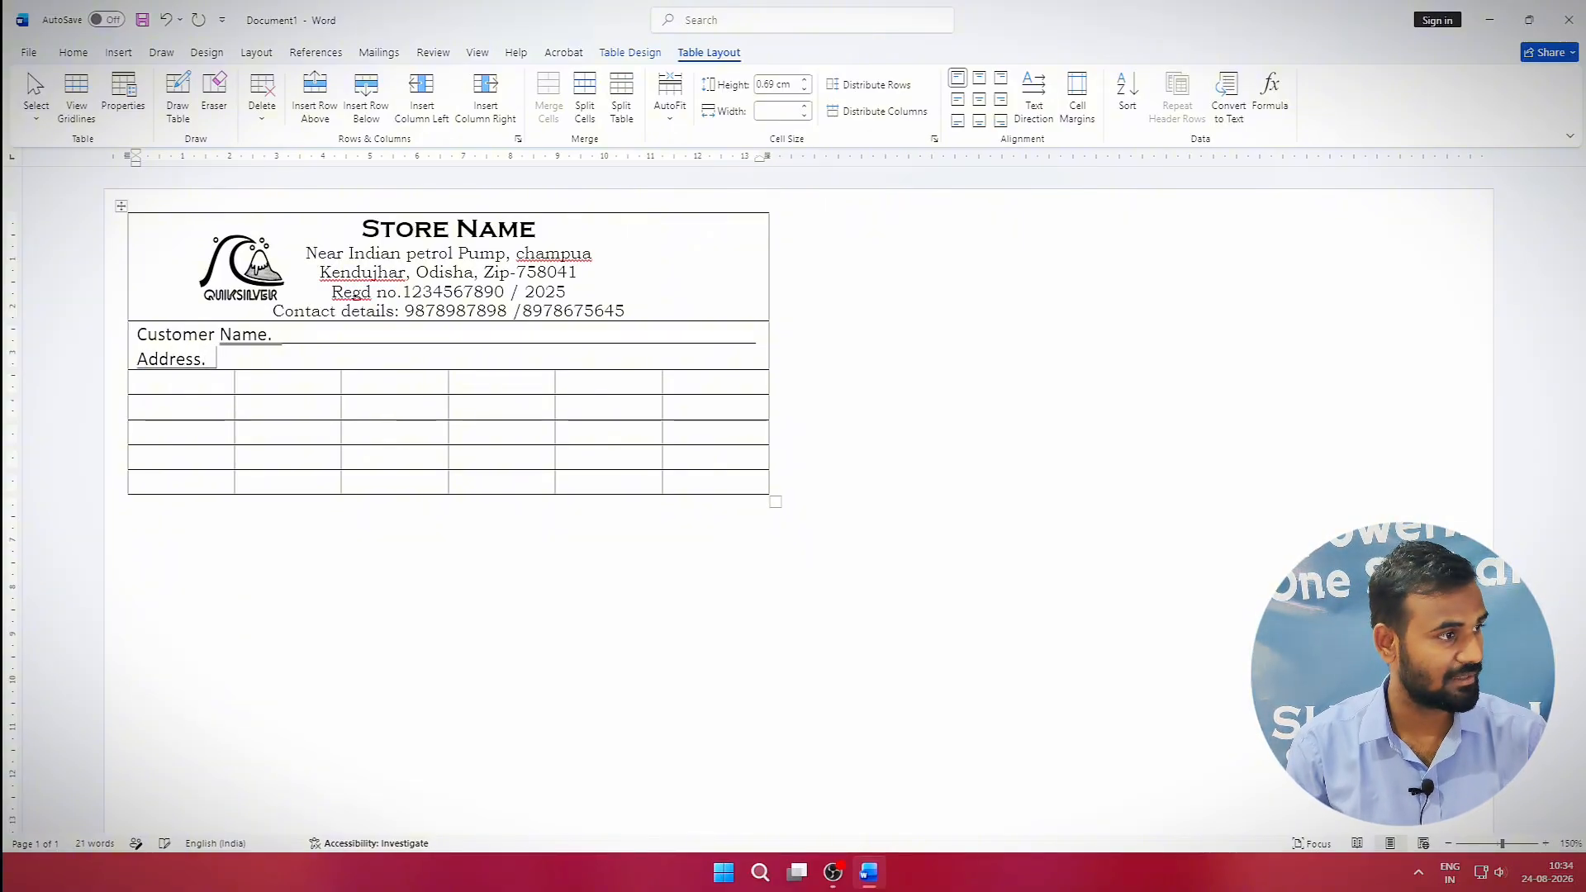
text(_______________________________________________________________________________________________________)
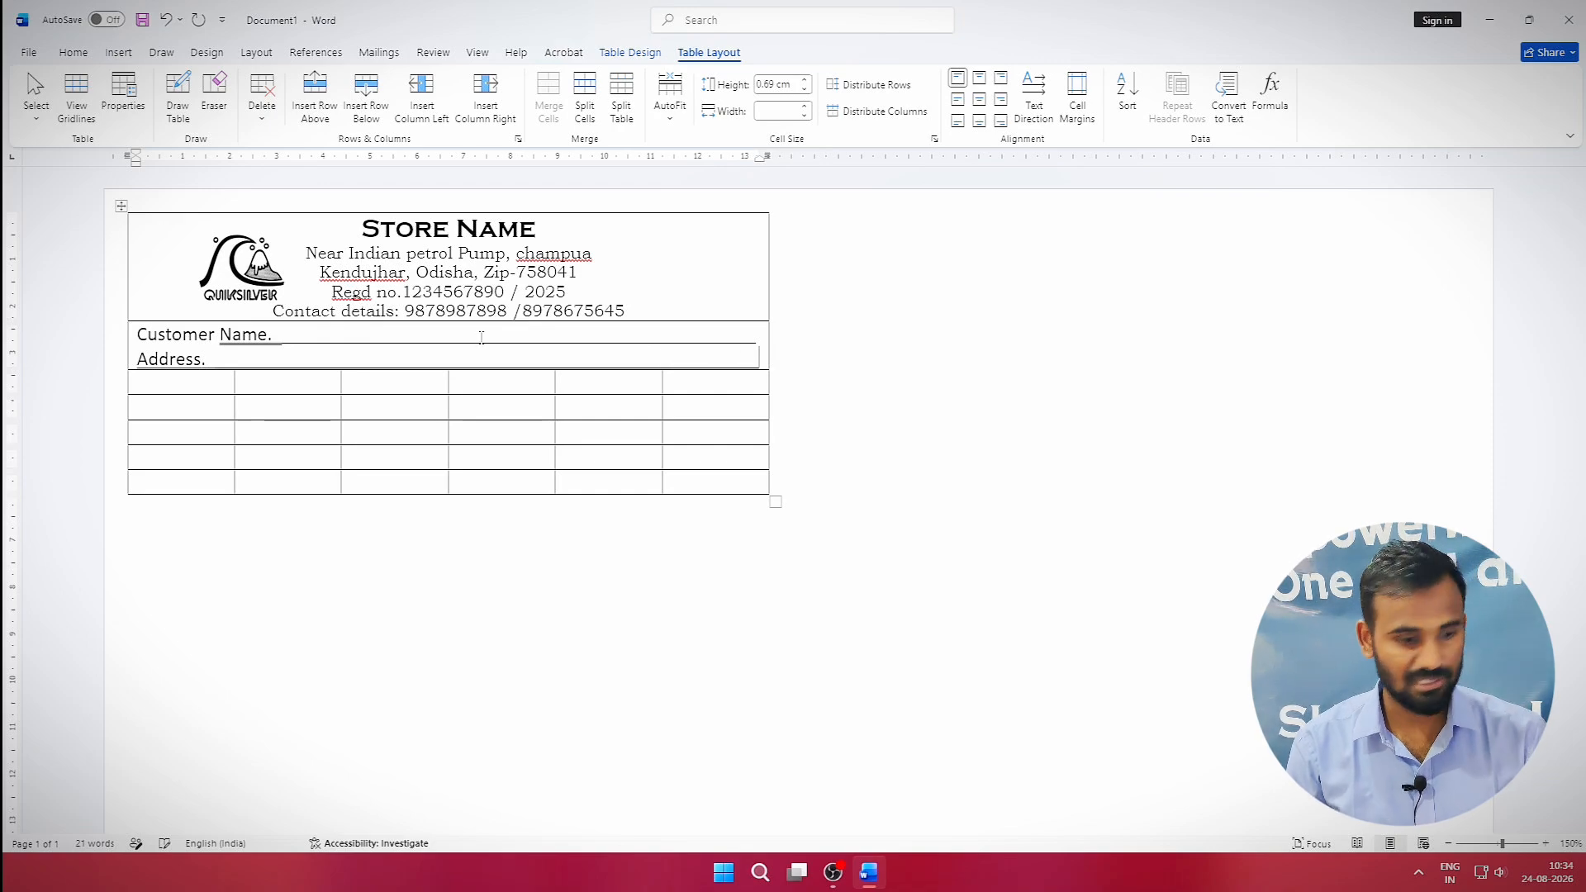
key(Return)
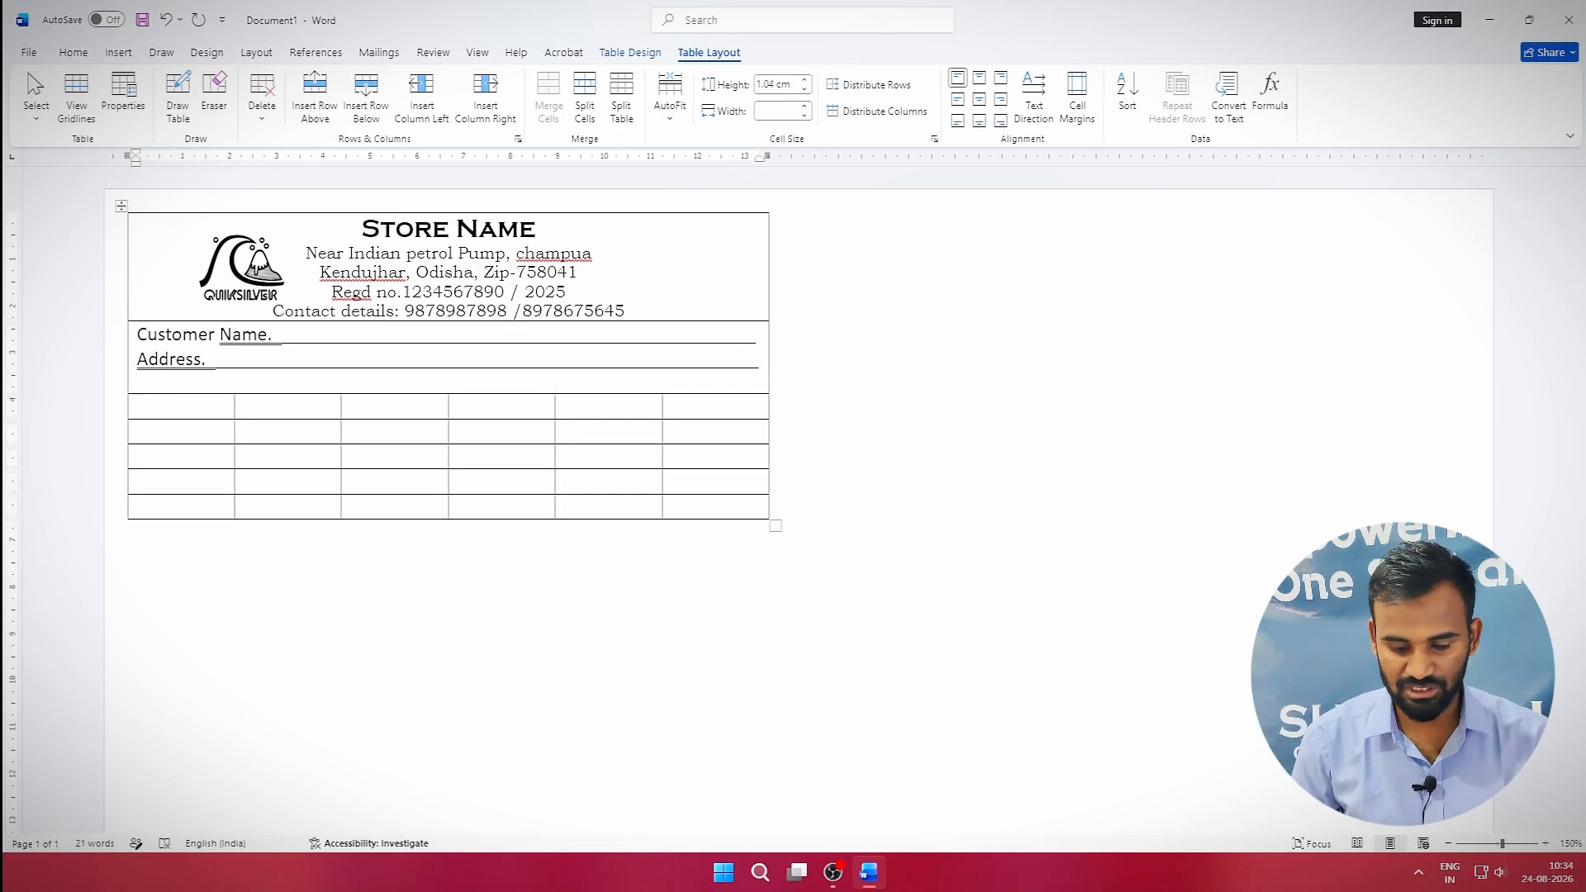
text(CoOntact)
key(BackSpace)
key(BackSpace)
key(BackSpace)
key(BackSpace)
key(BackSpace)
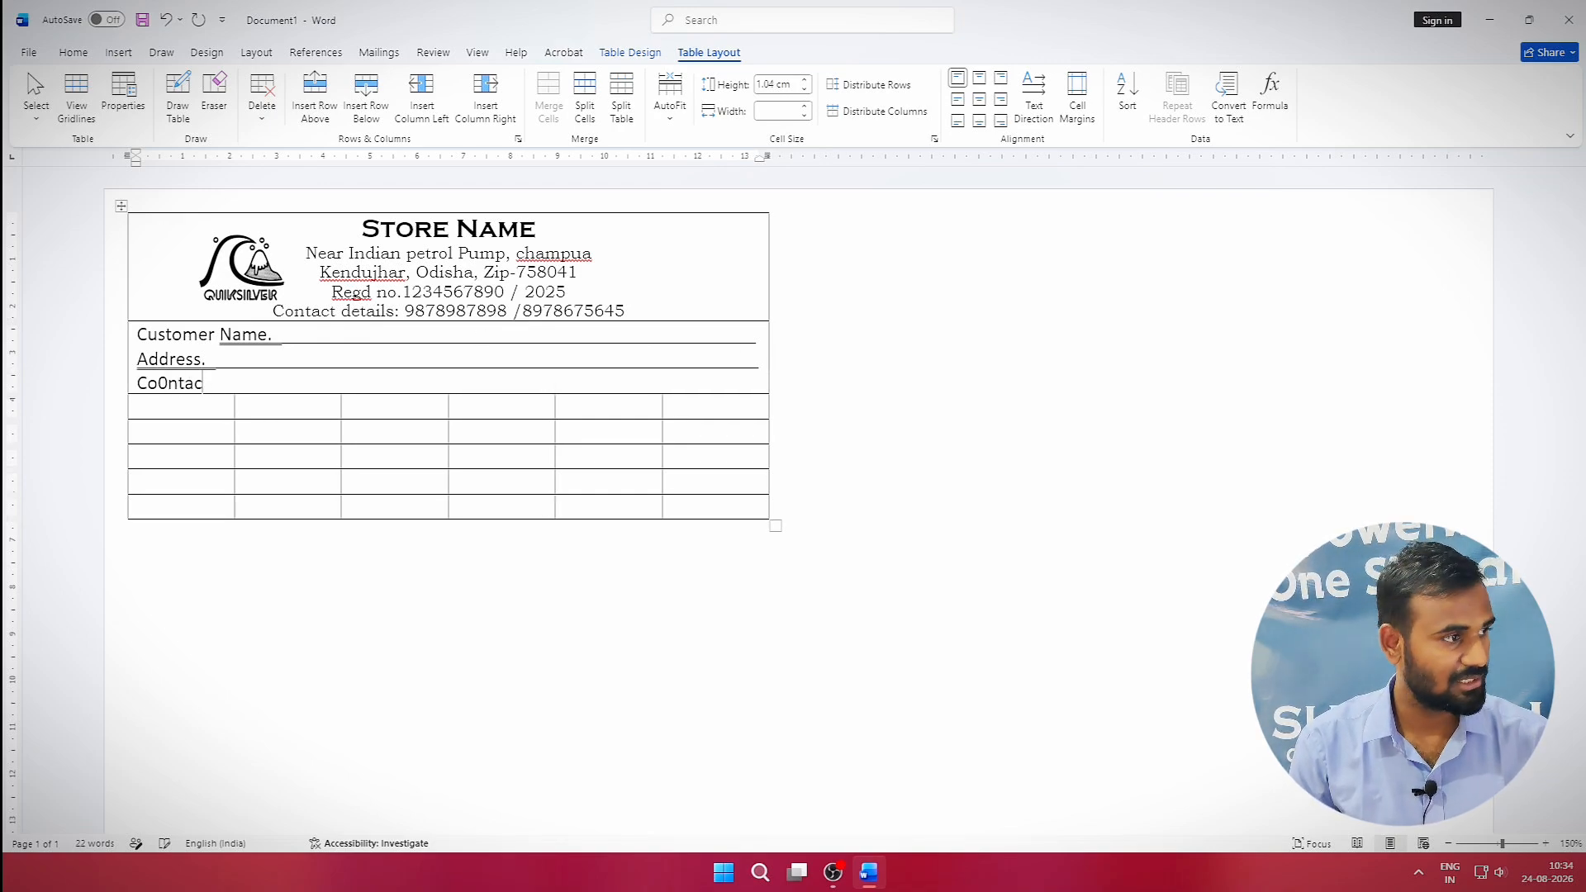
key(BackSpace)
text(ntact)
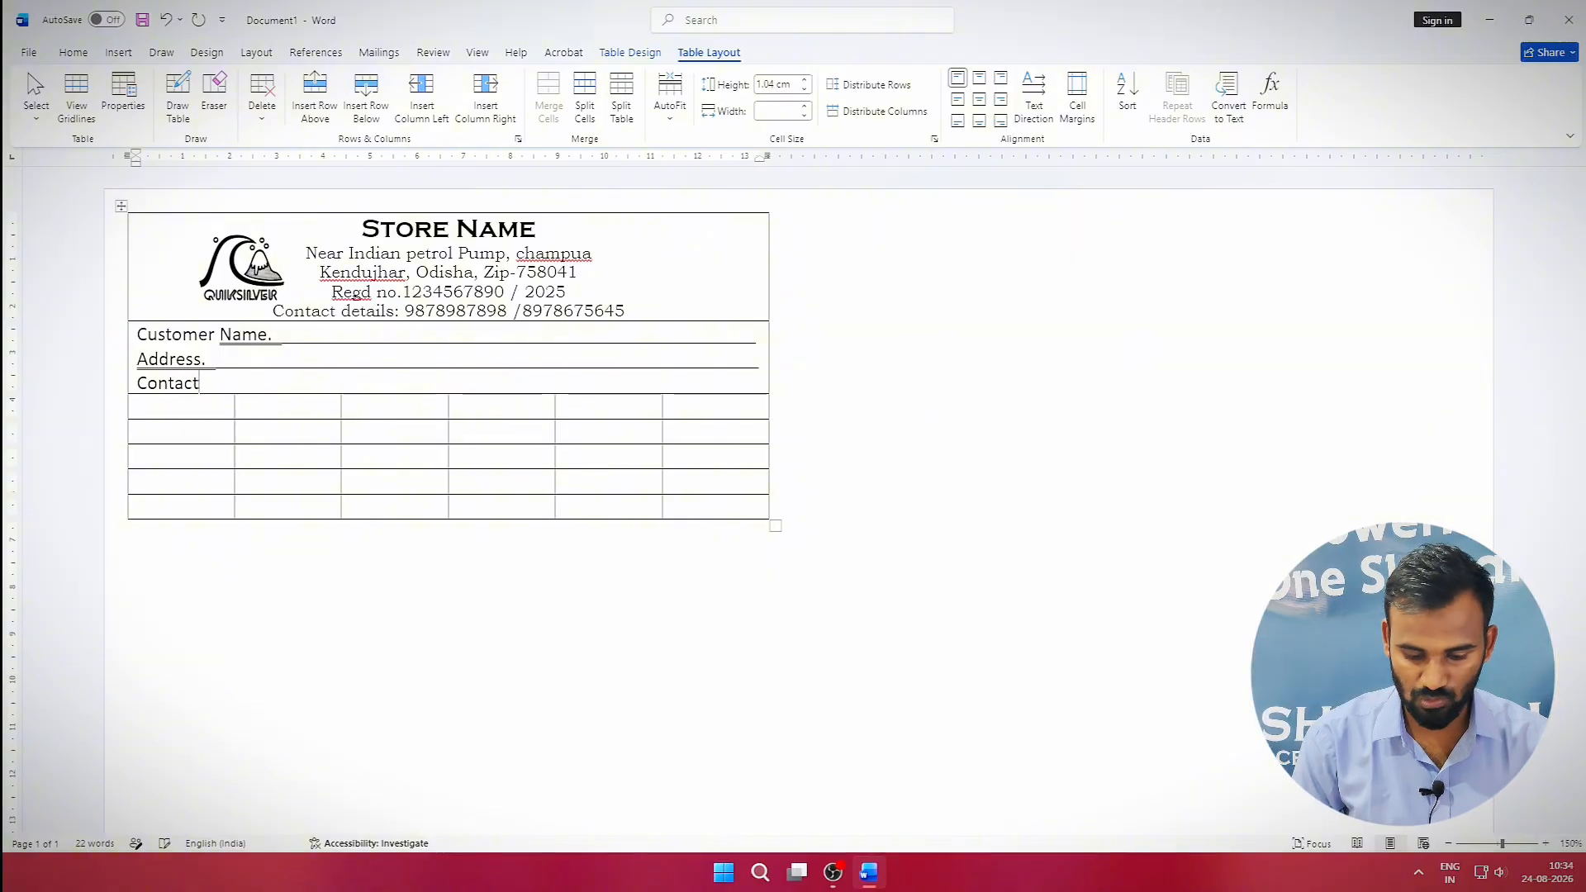
text( no._)
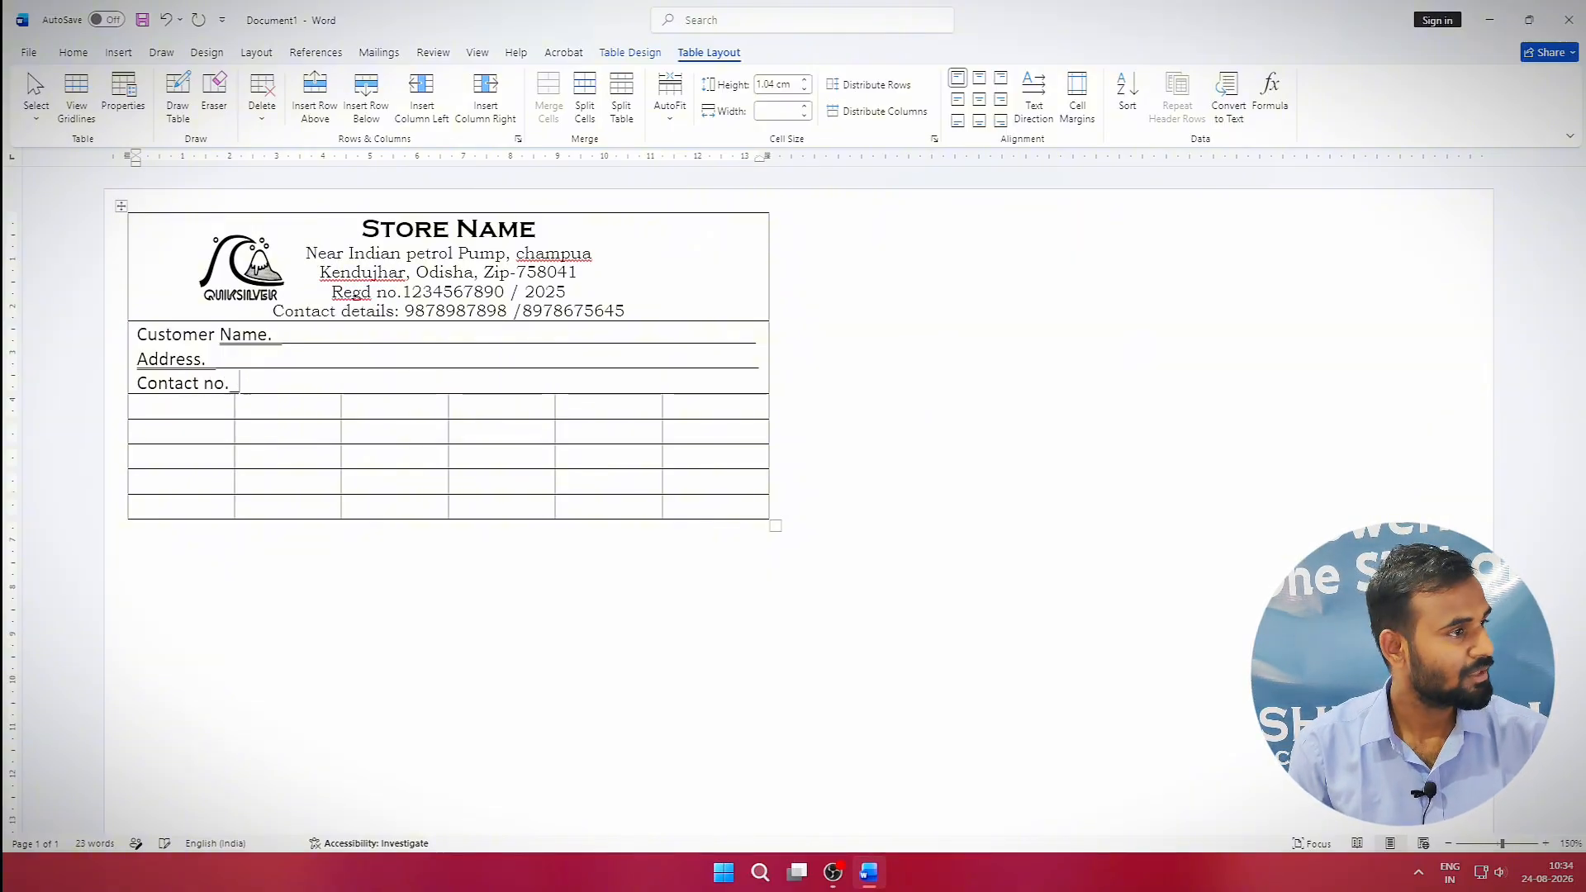
text(_________________________)
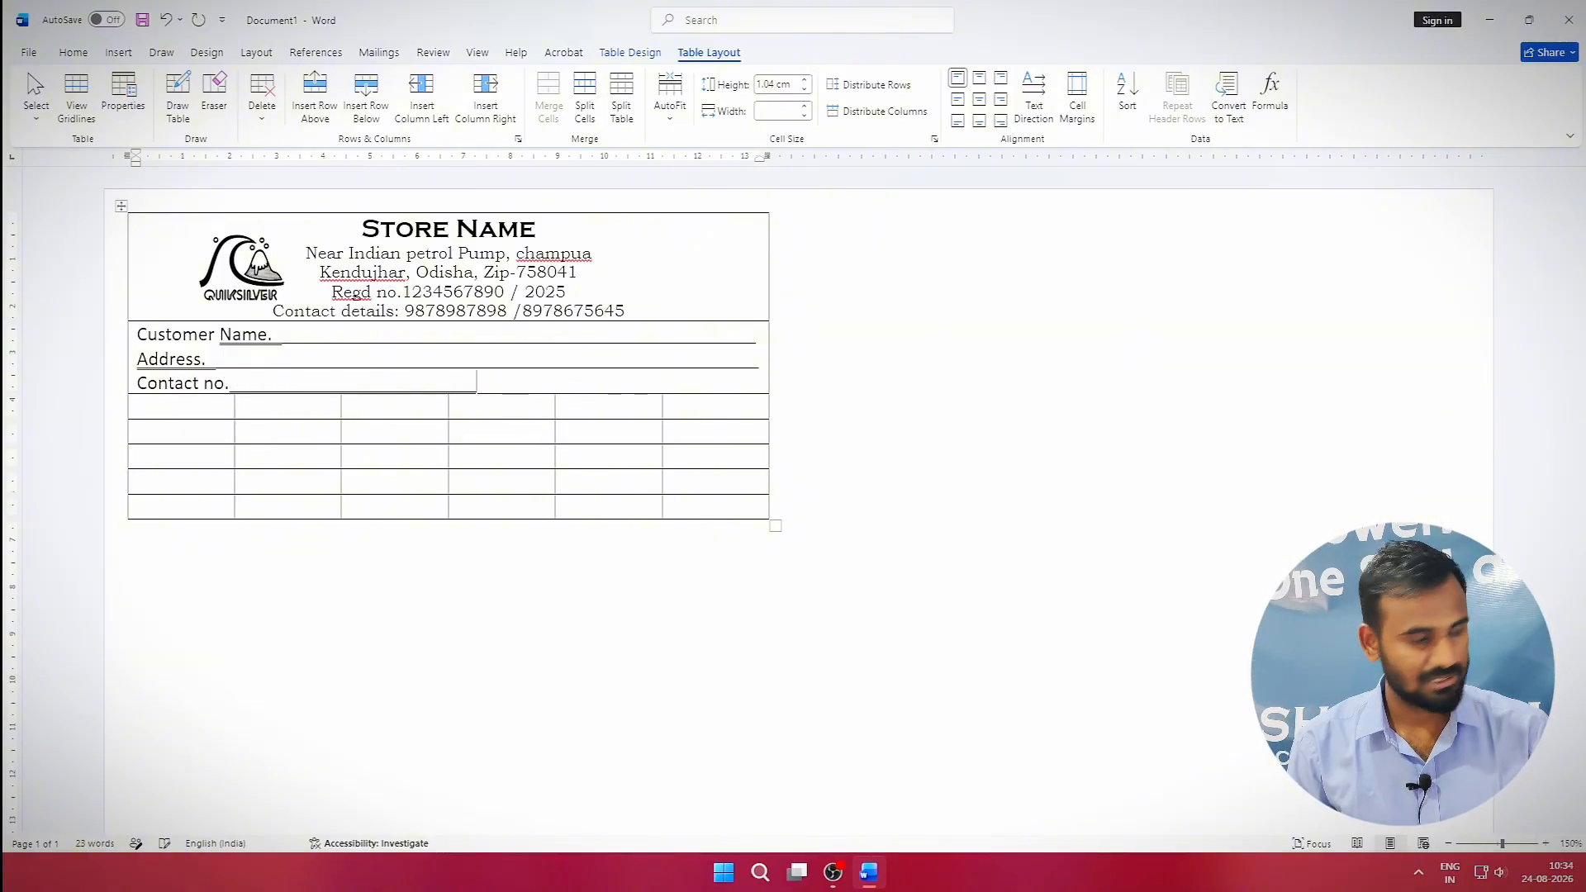
text(remarks .)
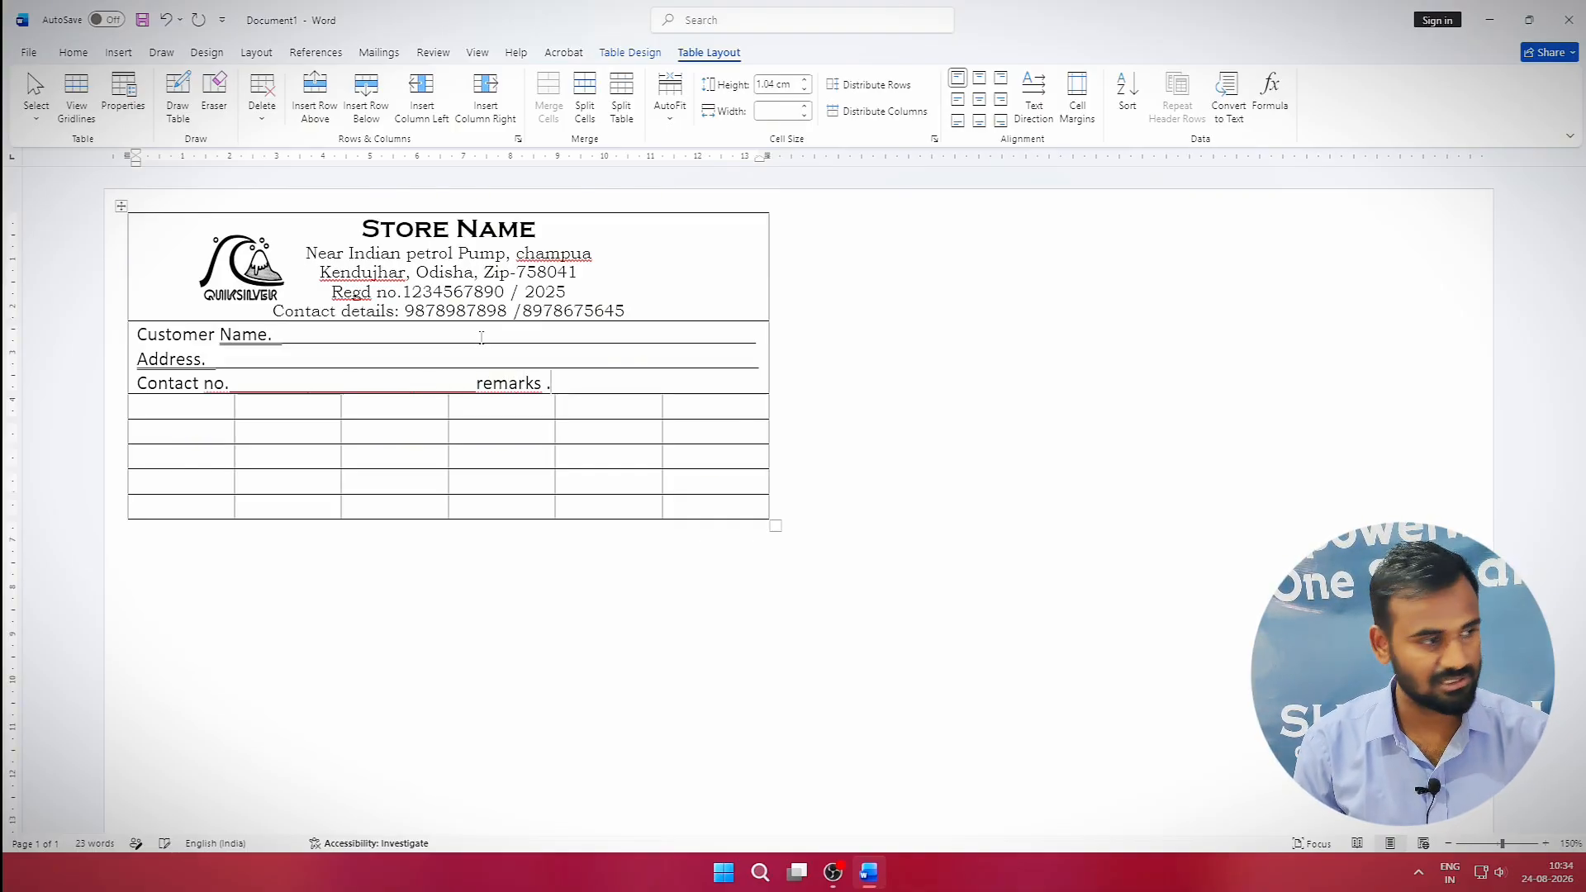
text(_____________________)
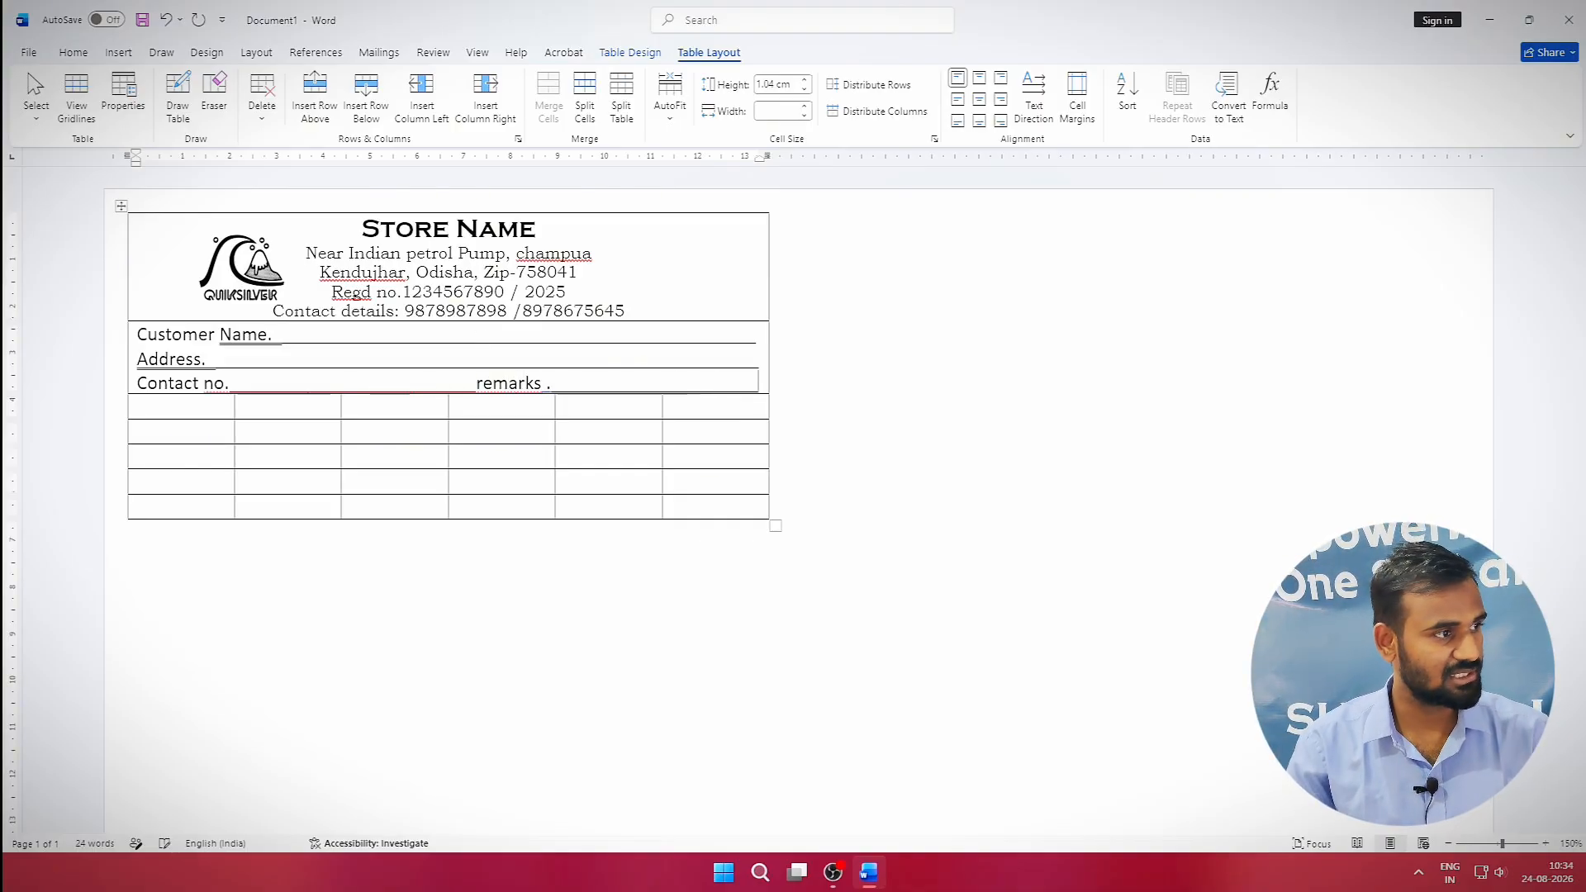
Capitalise 'remarks' to 'Remarks' in the contact line.
click(482, 383)
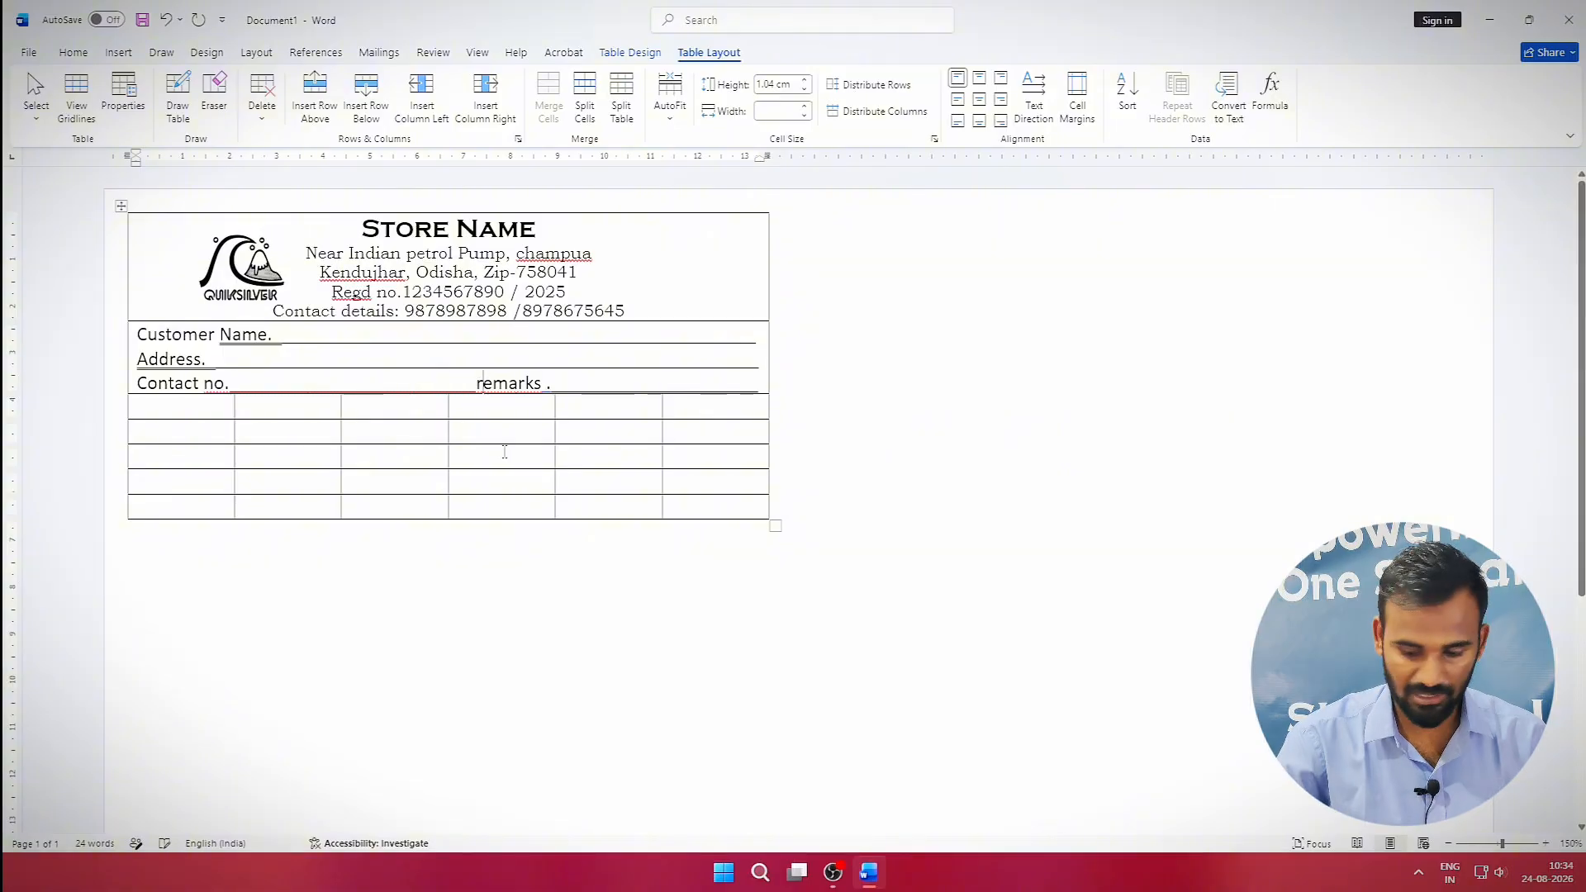
key(BackSpace)
text(R)
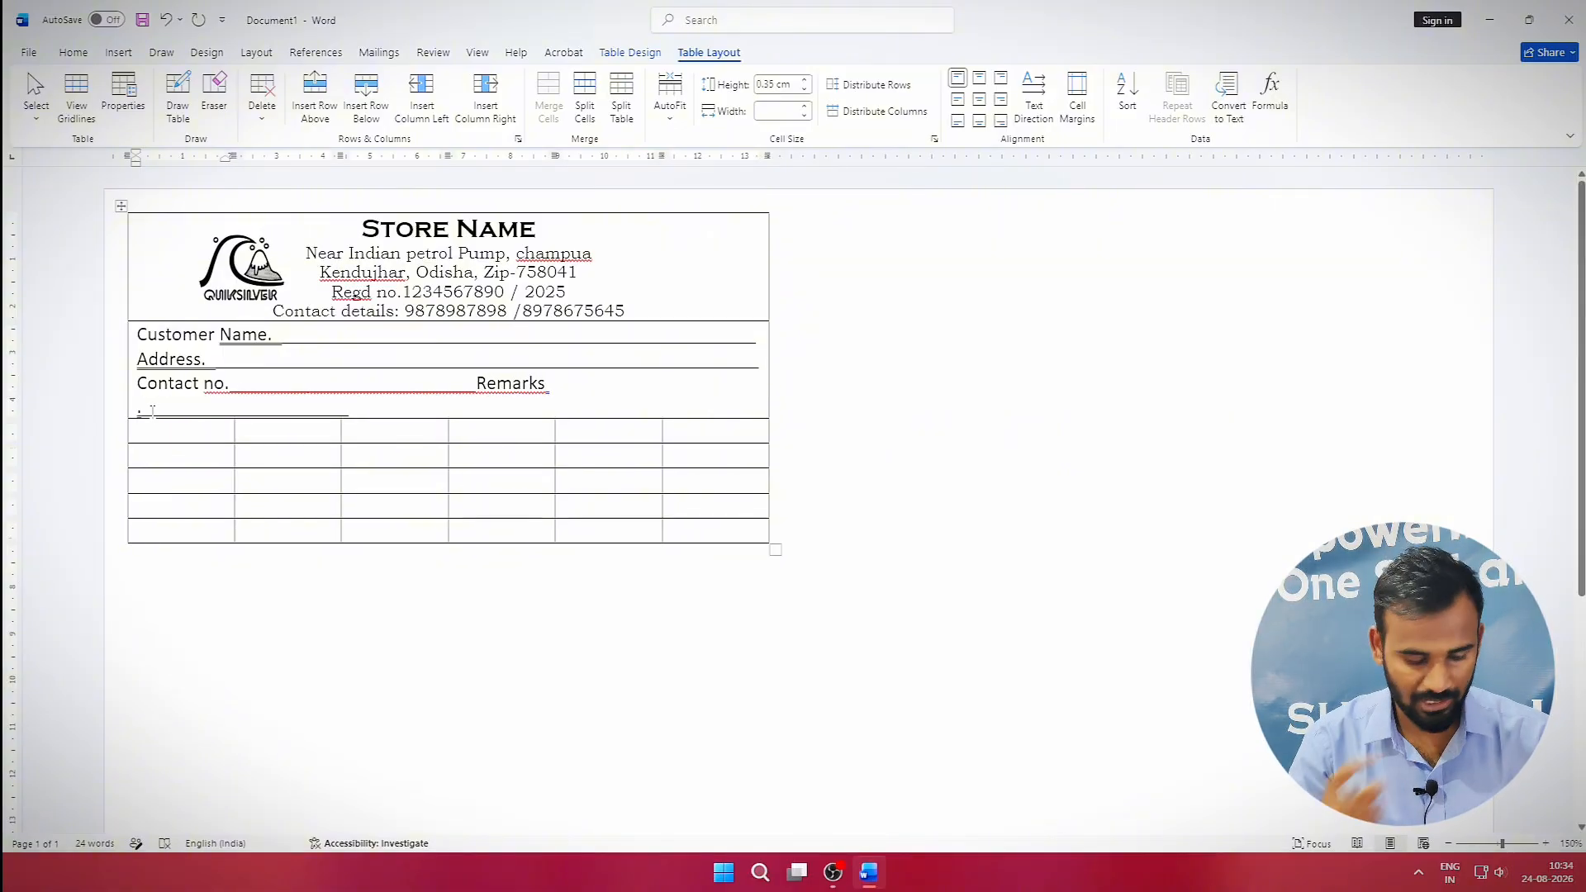
Label the first two item columns 'SL No' and 'Goods Description'.
click(152, 429)
text(Sl no)
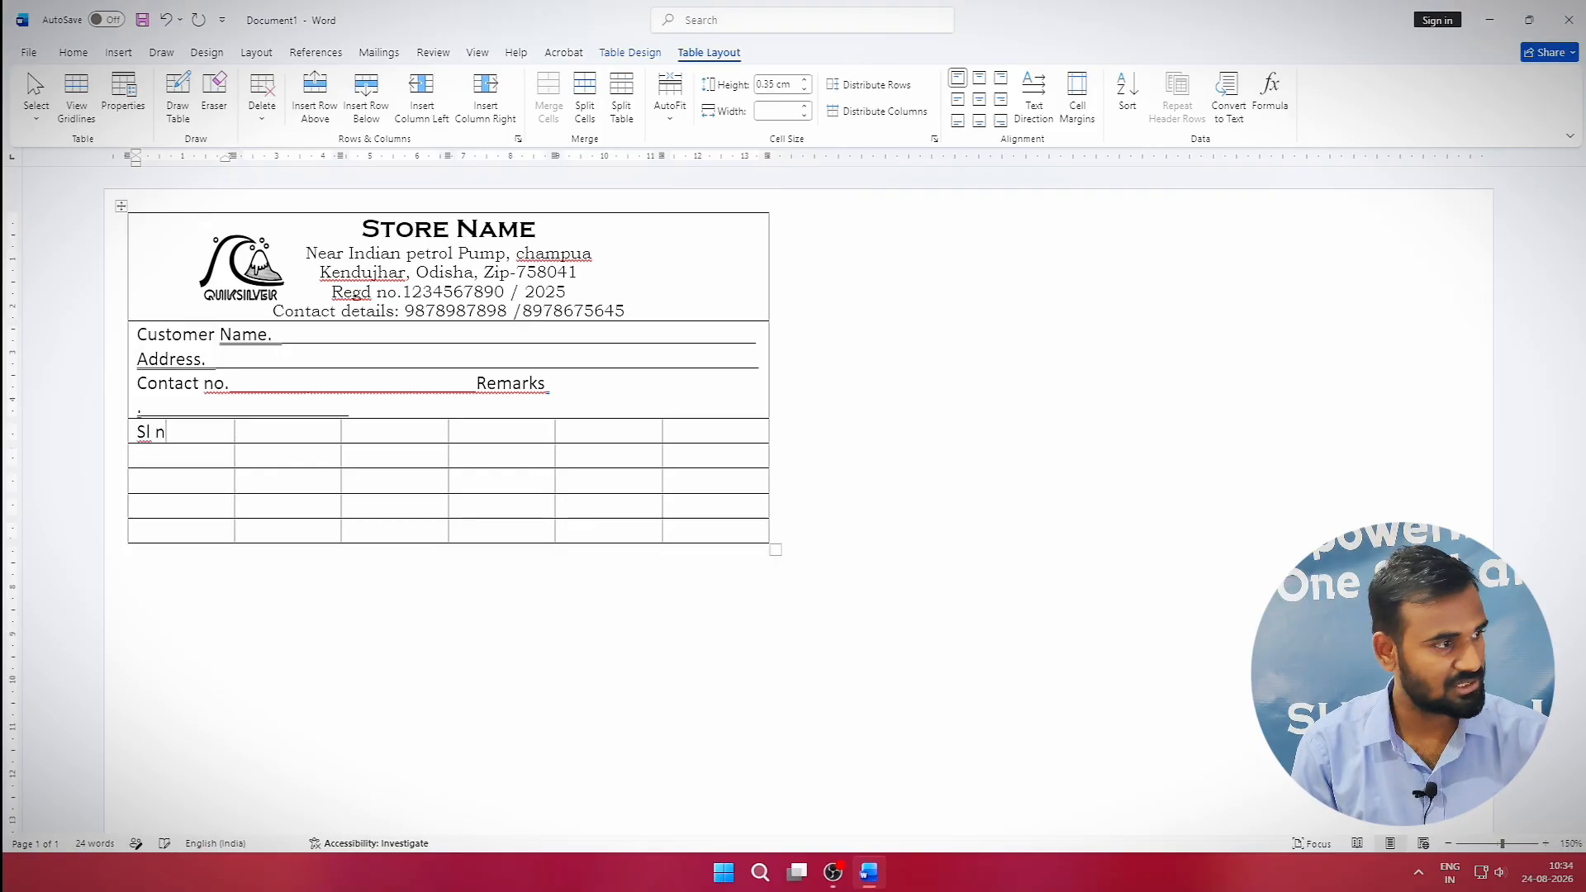
key(BackSpace)
key(BackSpace)
key(BackSpace)
key(BackSpace)
text(S)
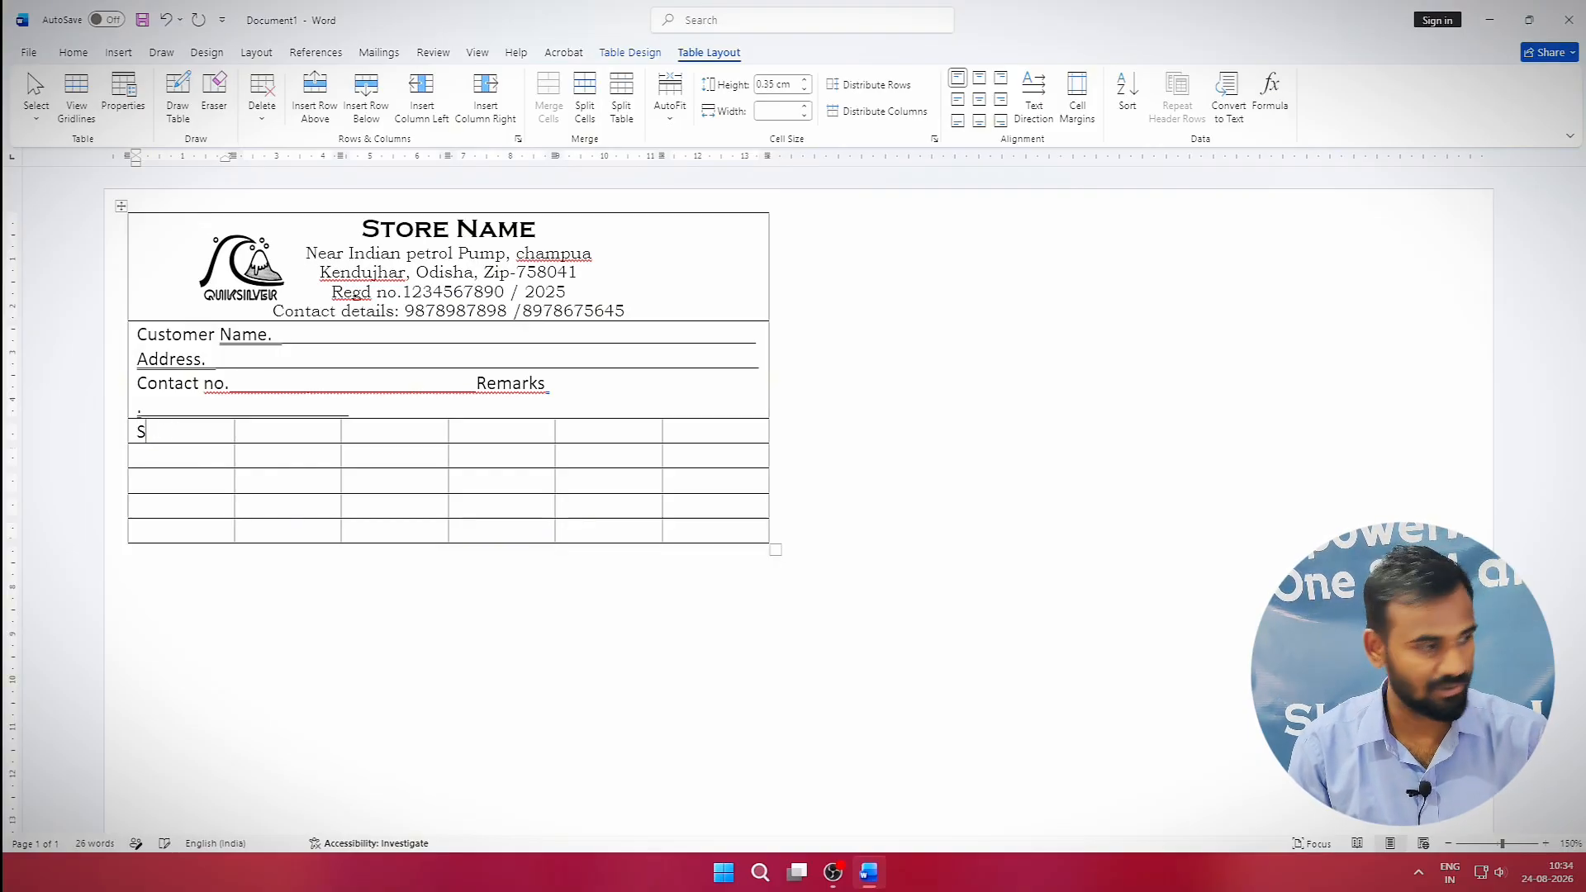
text(L No)
key(Tab)
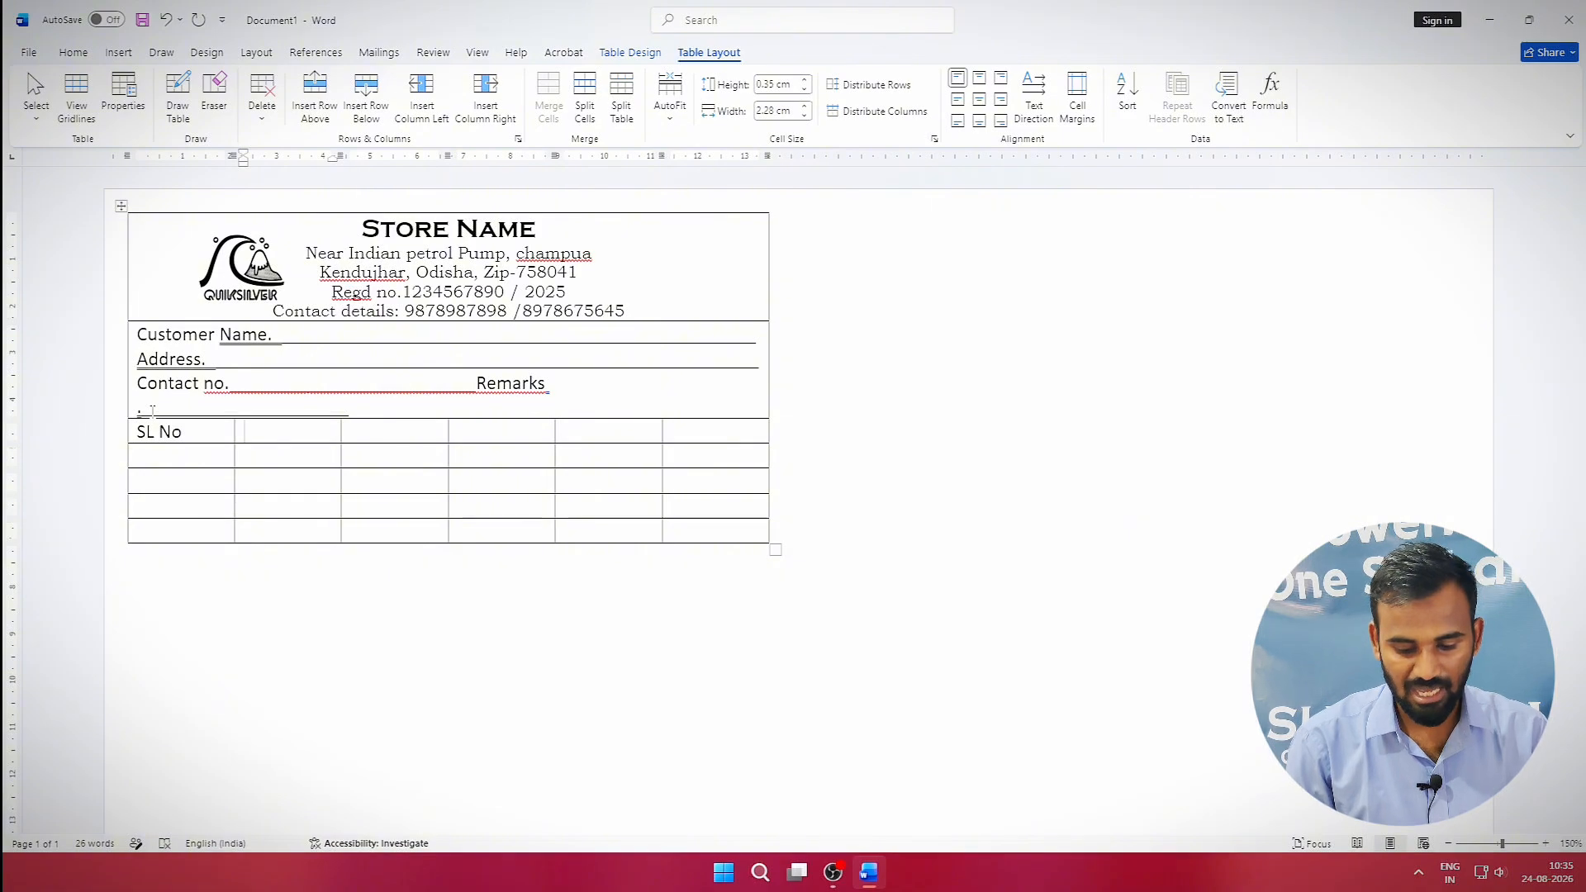
text(Ite)
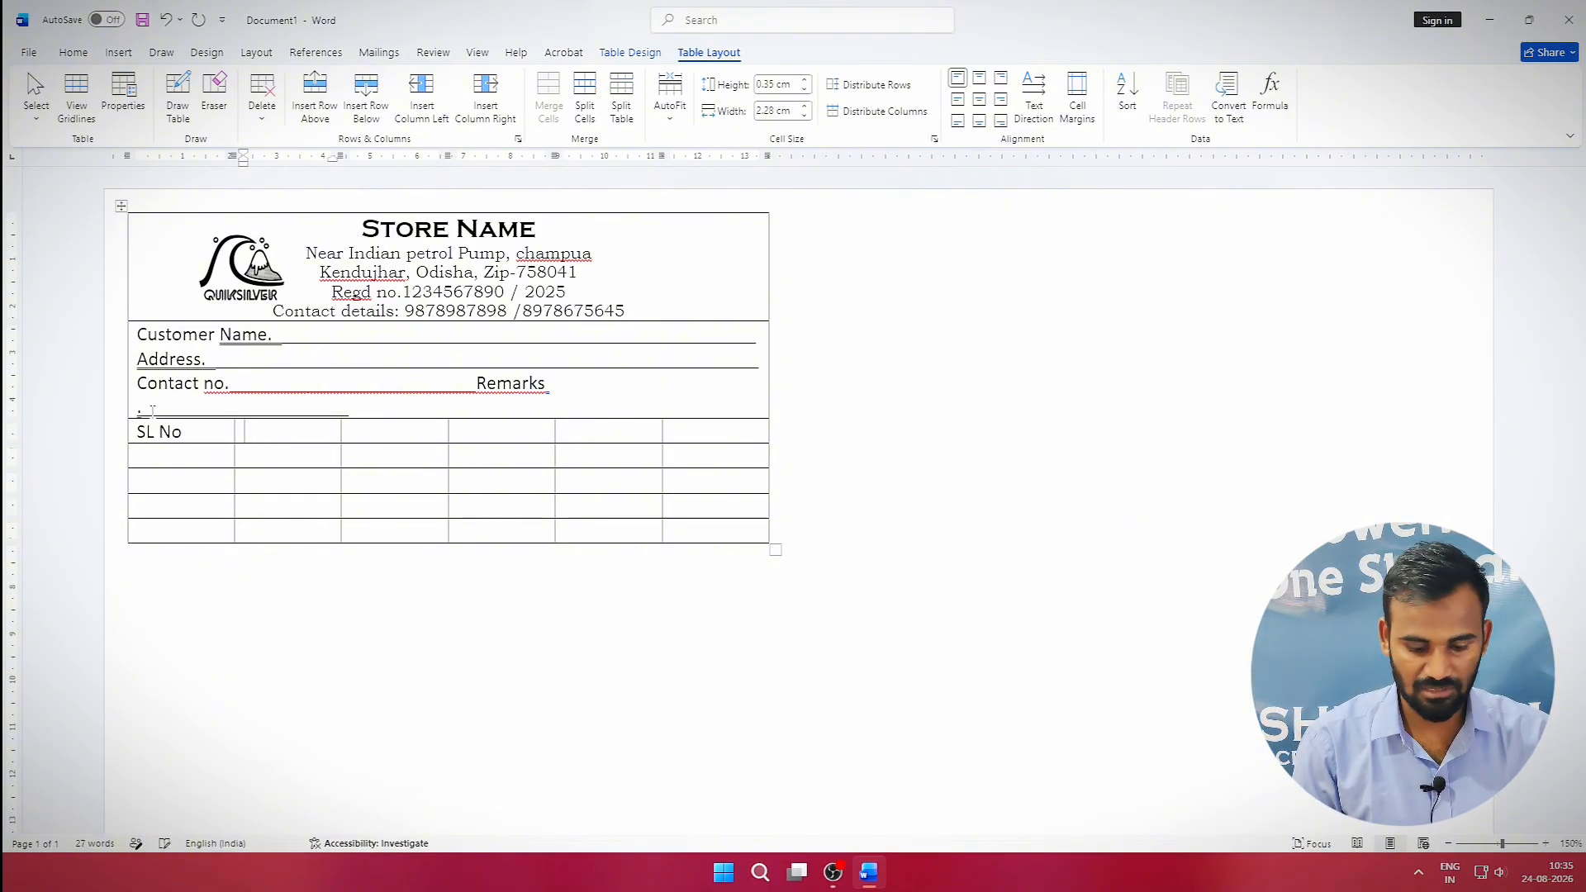
text(Goods Description)
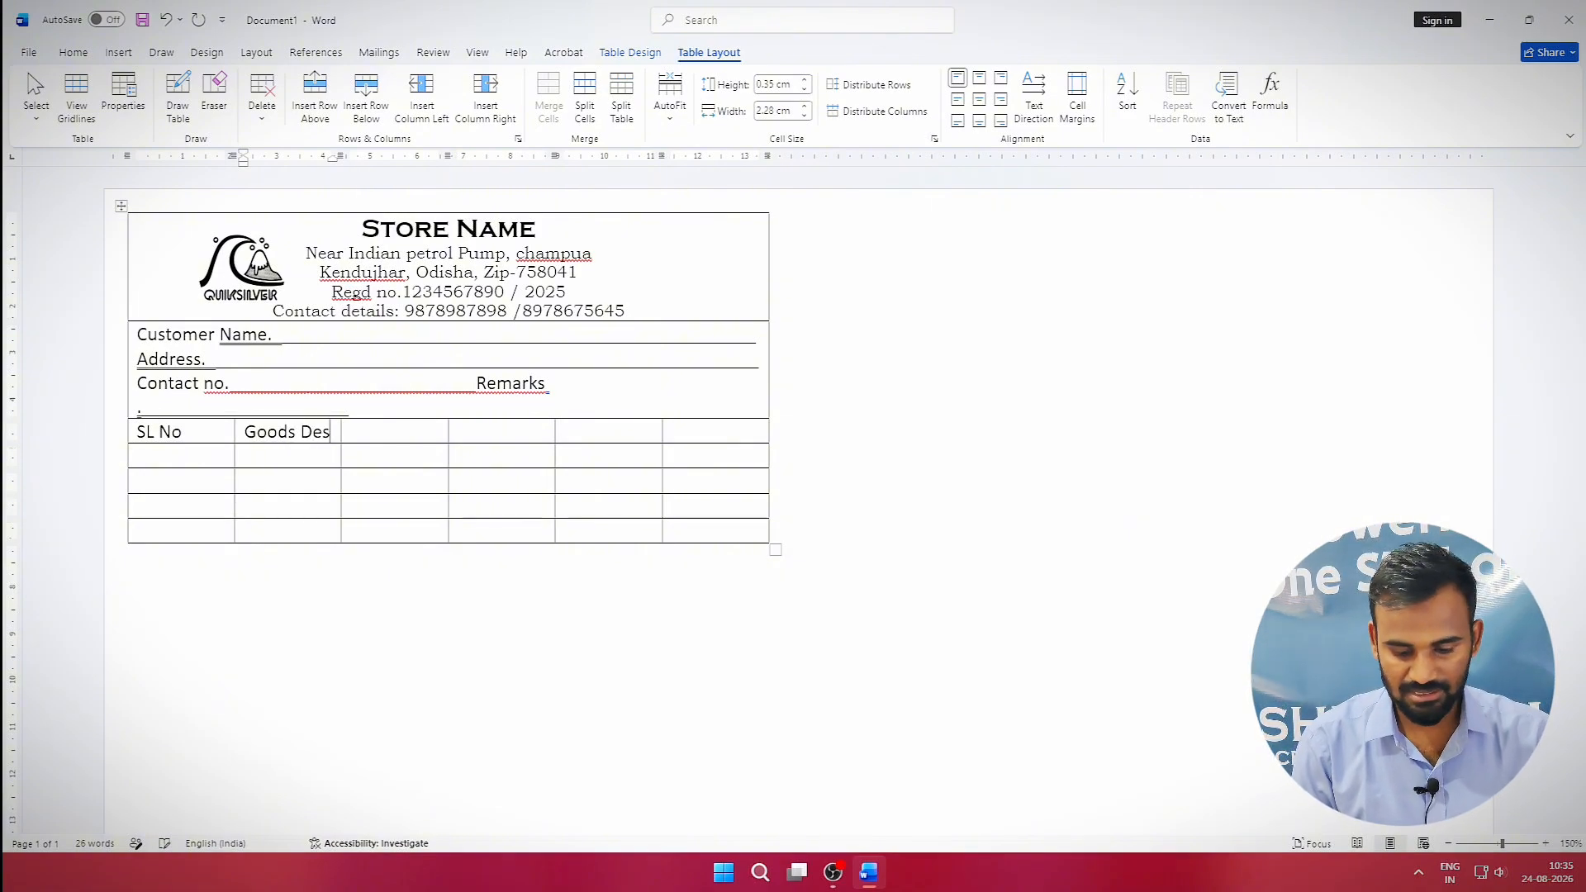
key(Tab)
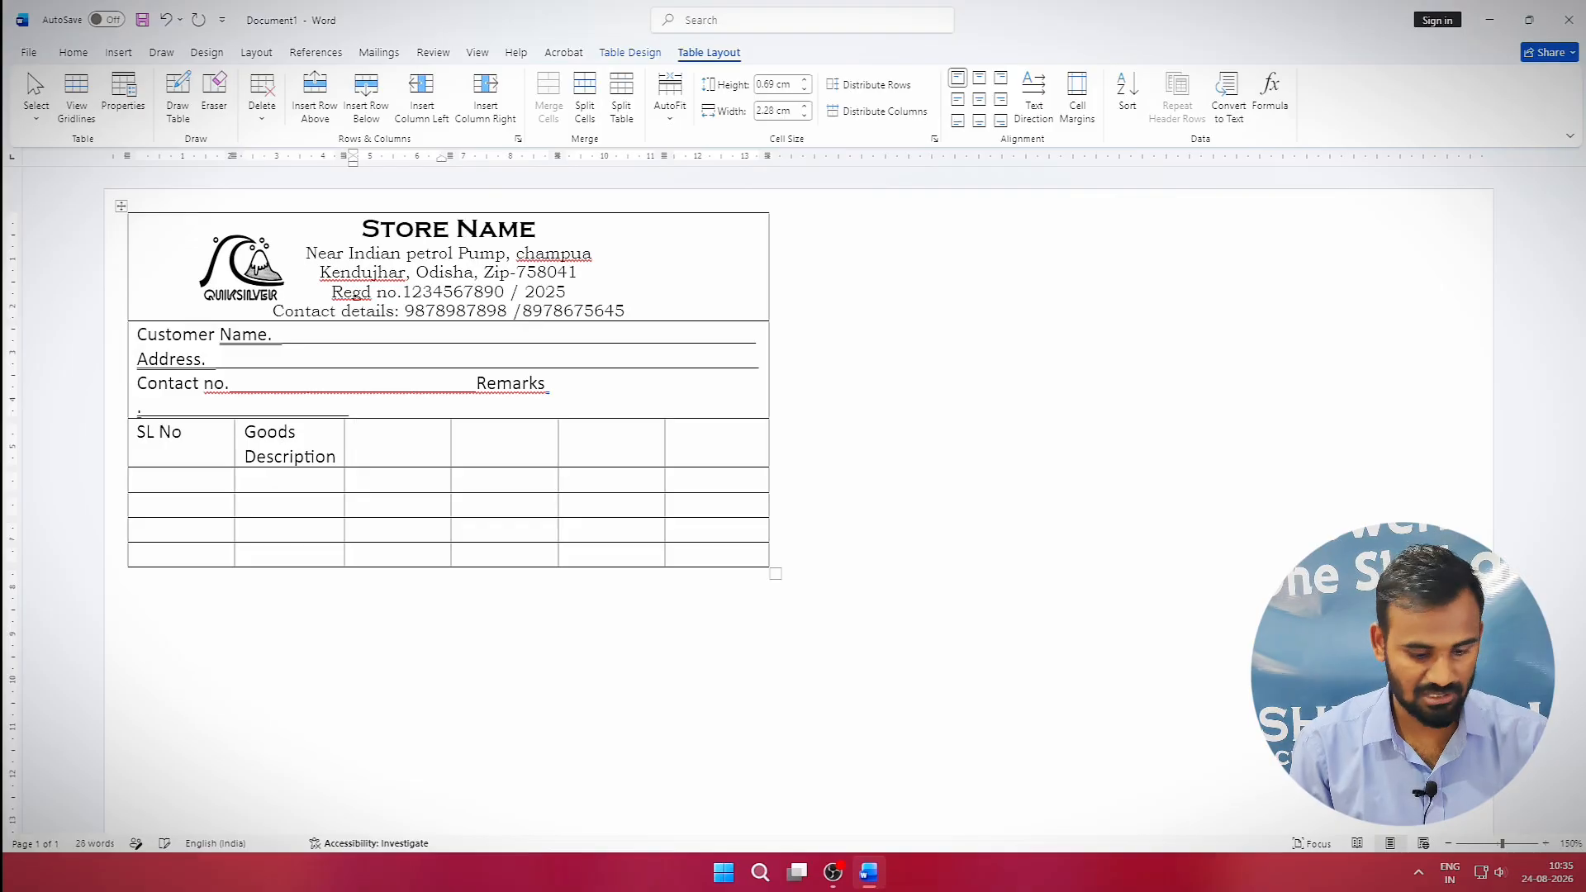
Fill the remaining header cells with Qty, Amount, Per and Amount.
text(Qty)
key(Tab)
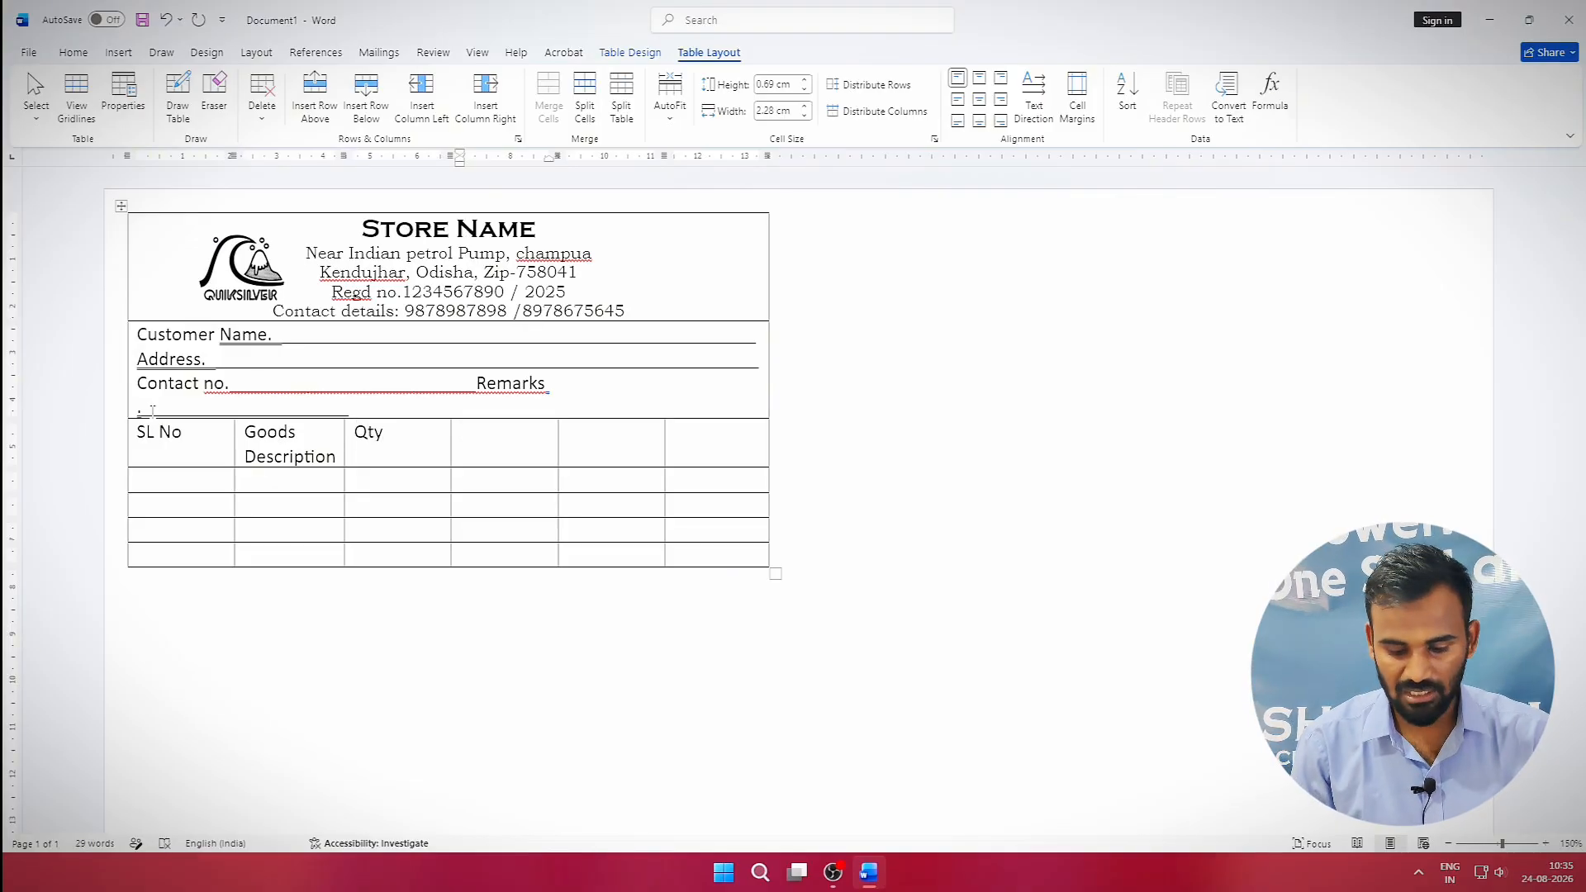
text(Per)
key(BackSpace)
key(BackSpace)
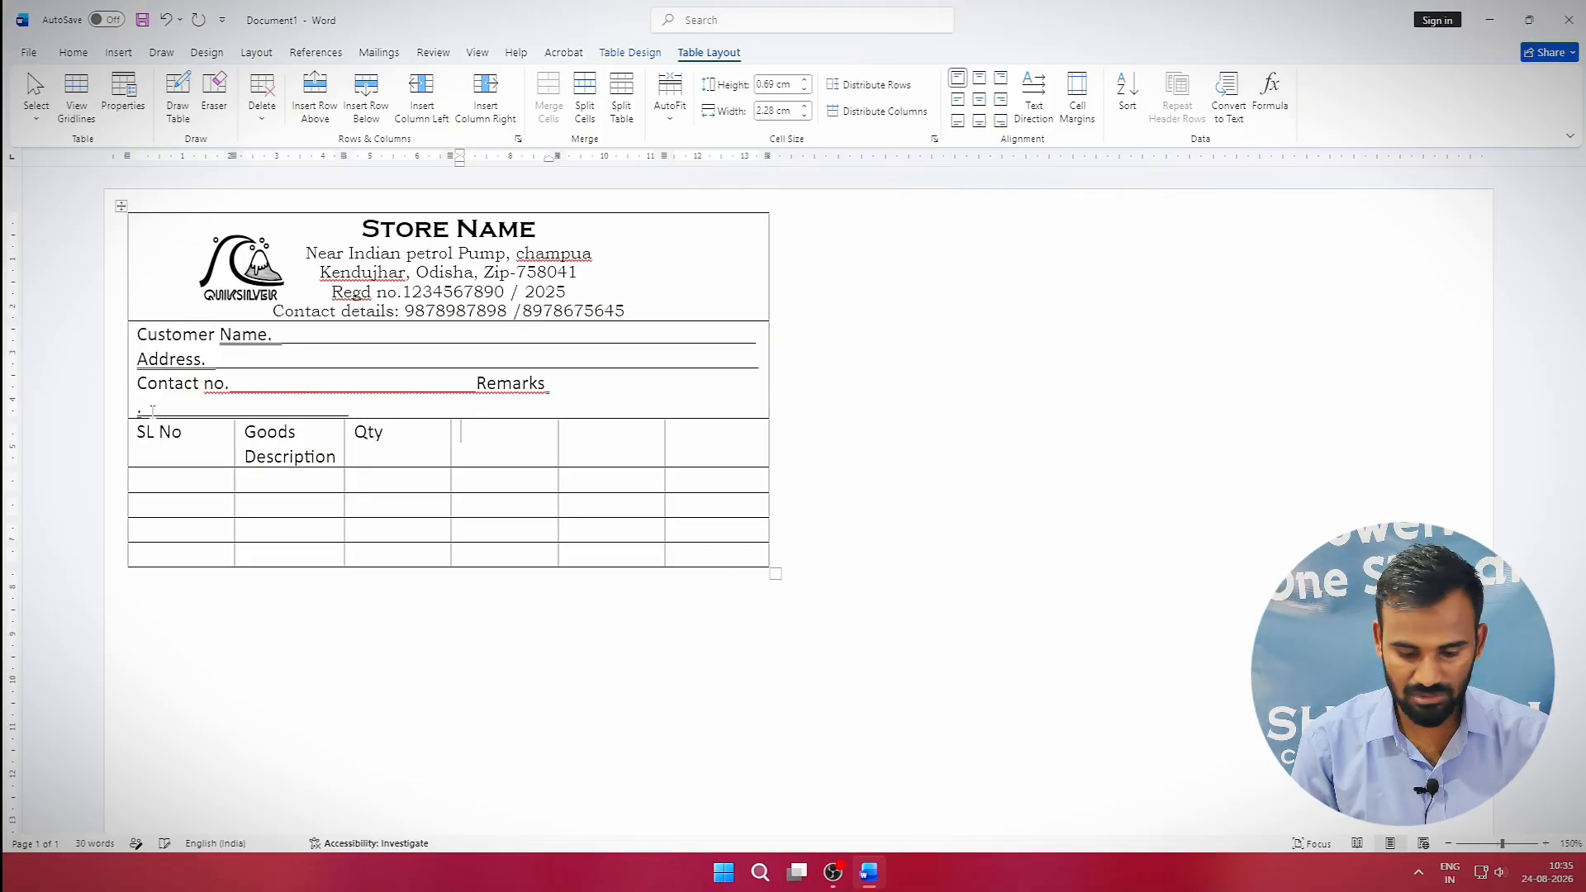
text(Amount)
key(Tab)
text(Per)
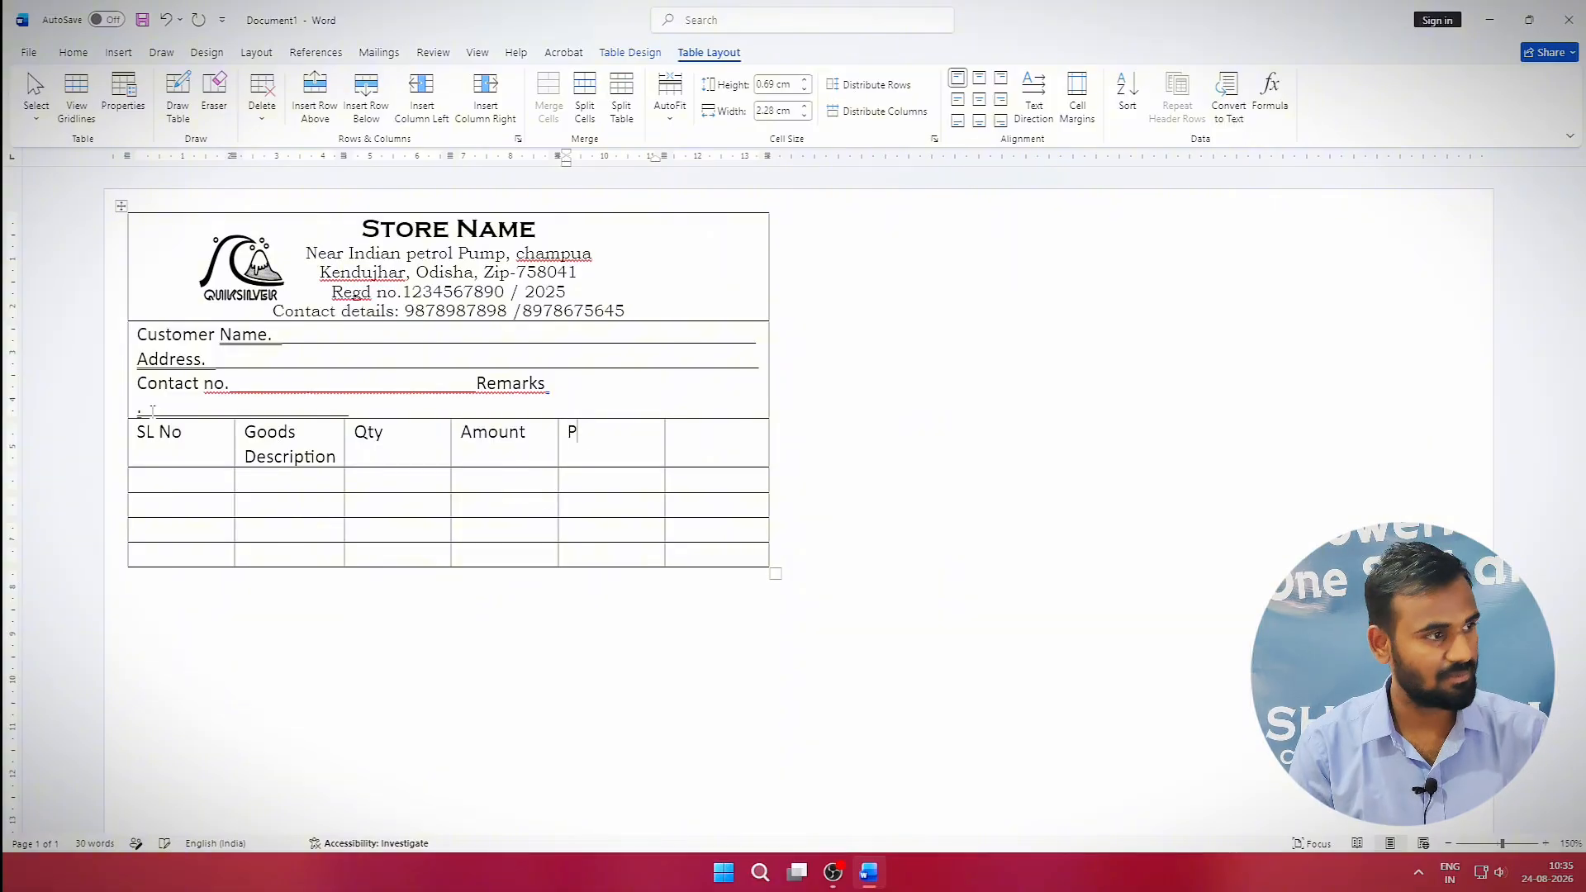
key(Tab)
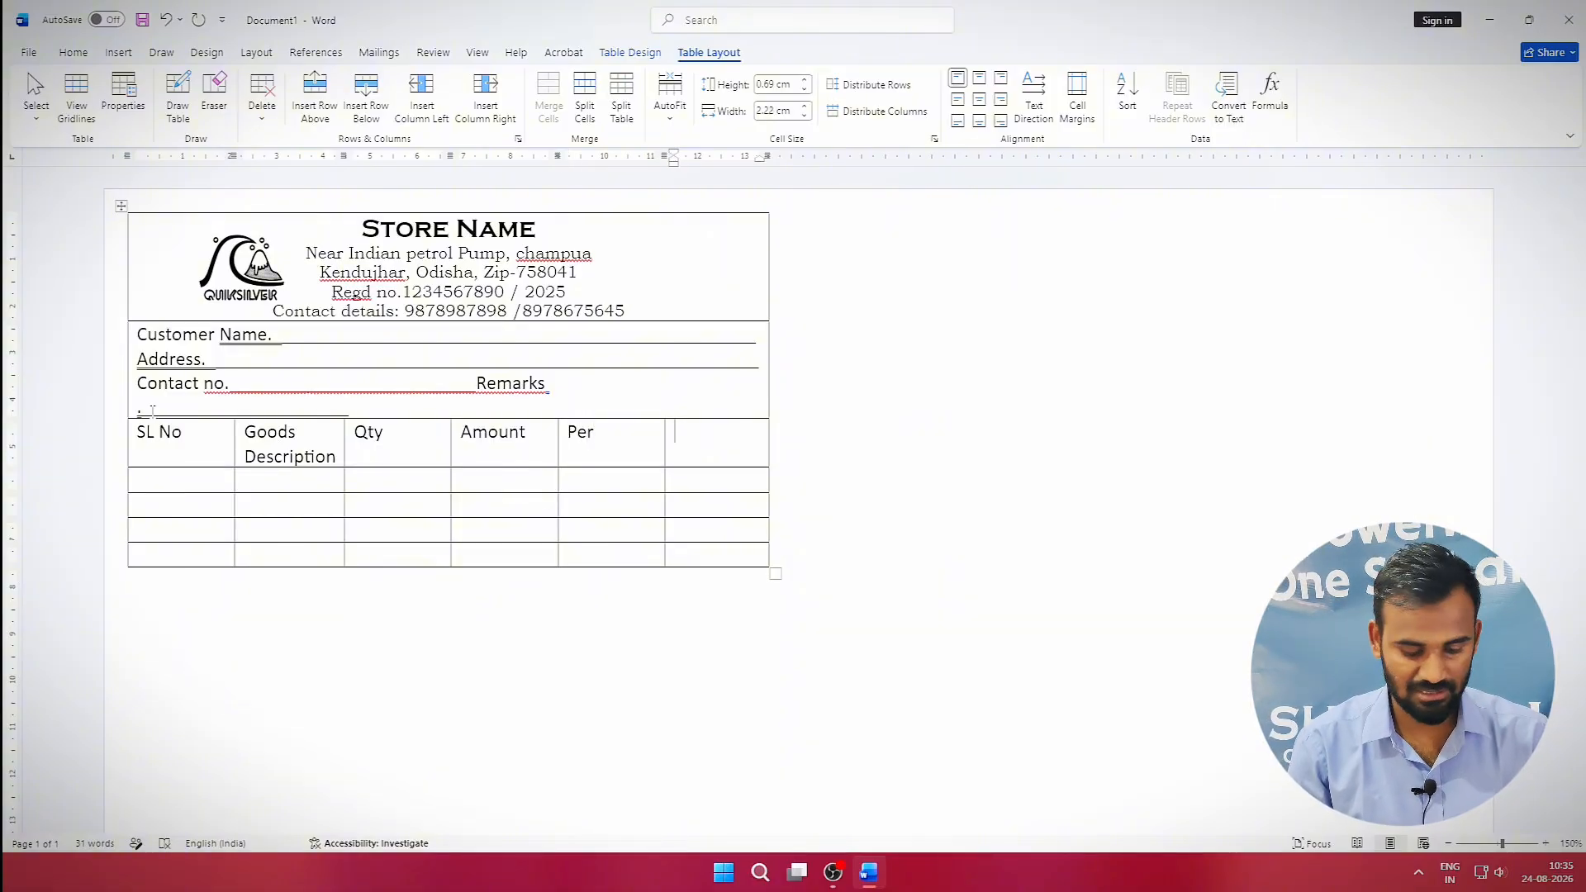
text(Amount)
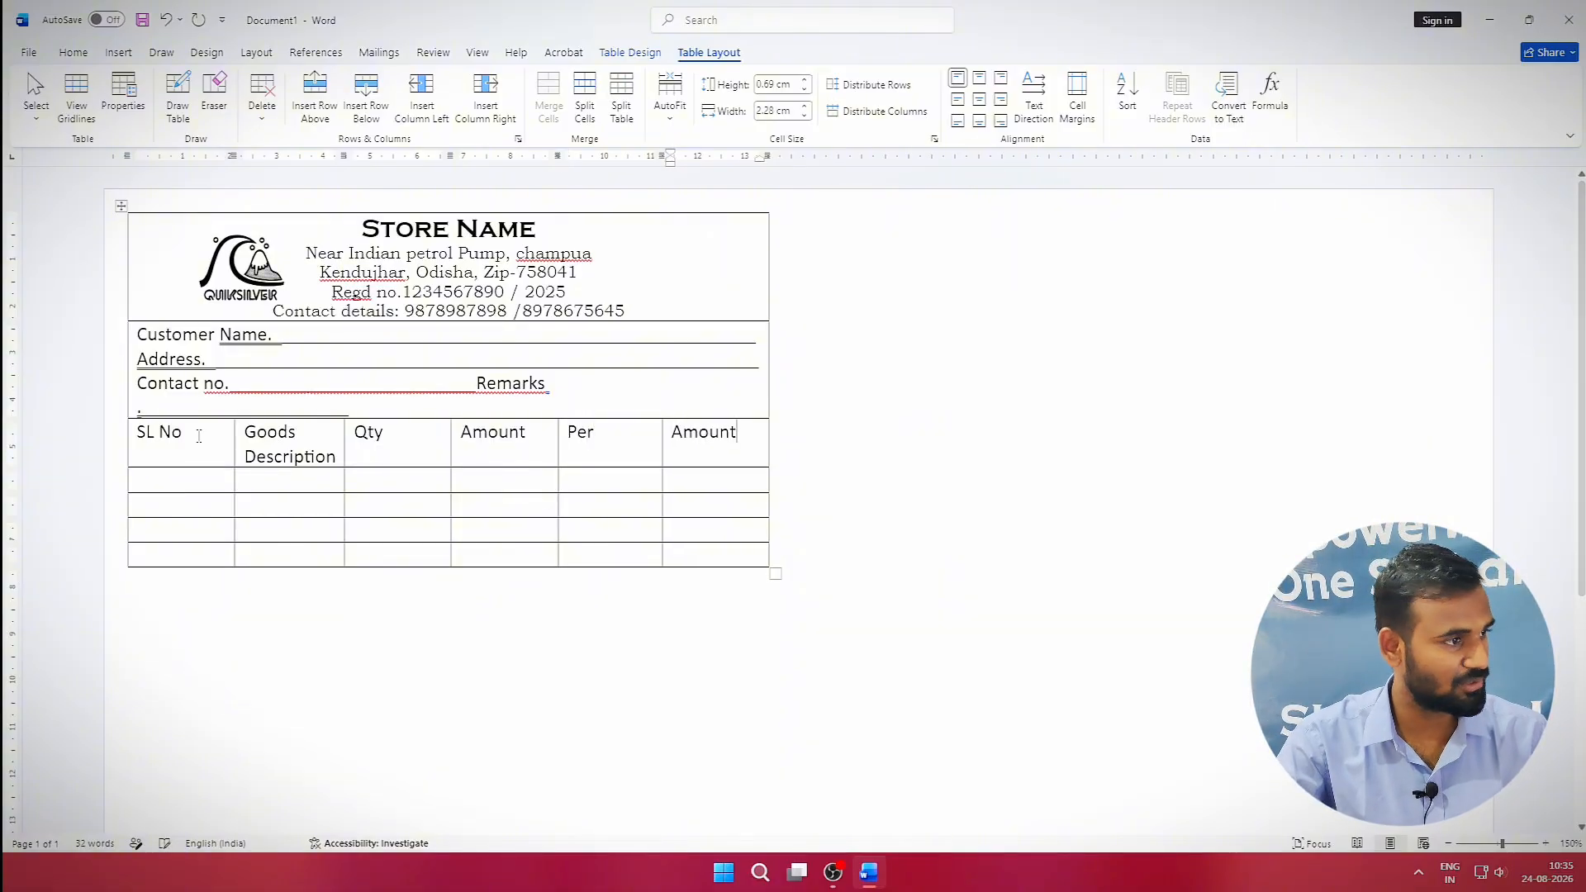
Replace the duplicate fourth-column 'Amount' heading with 'Rate'.
double_click(456, 432)
click(494, 442)
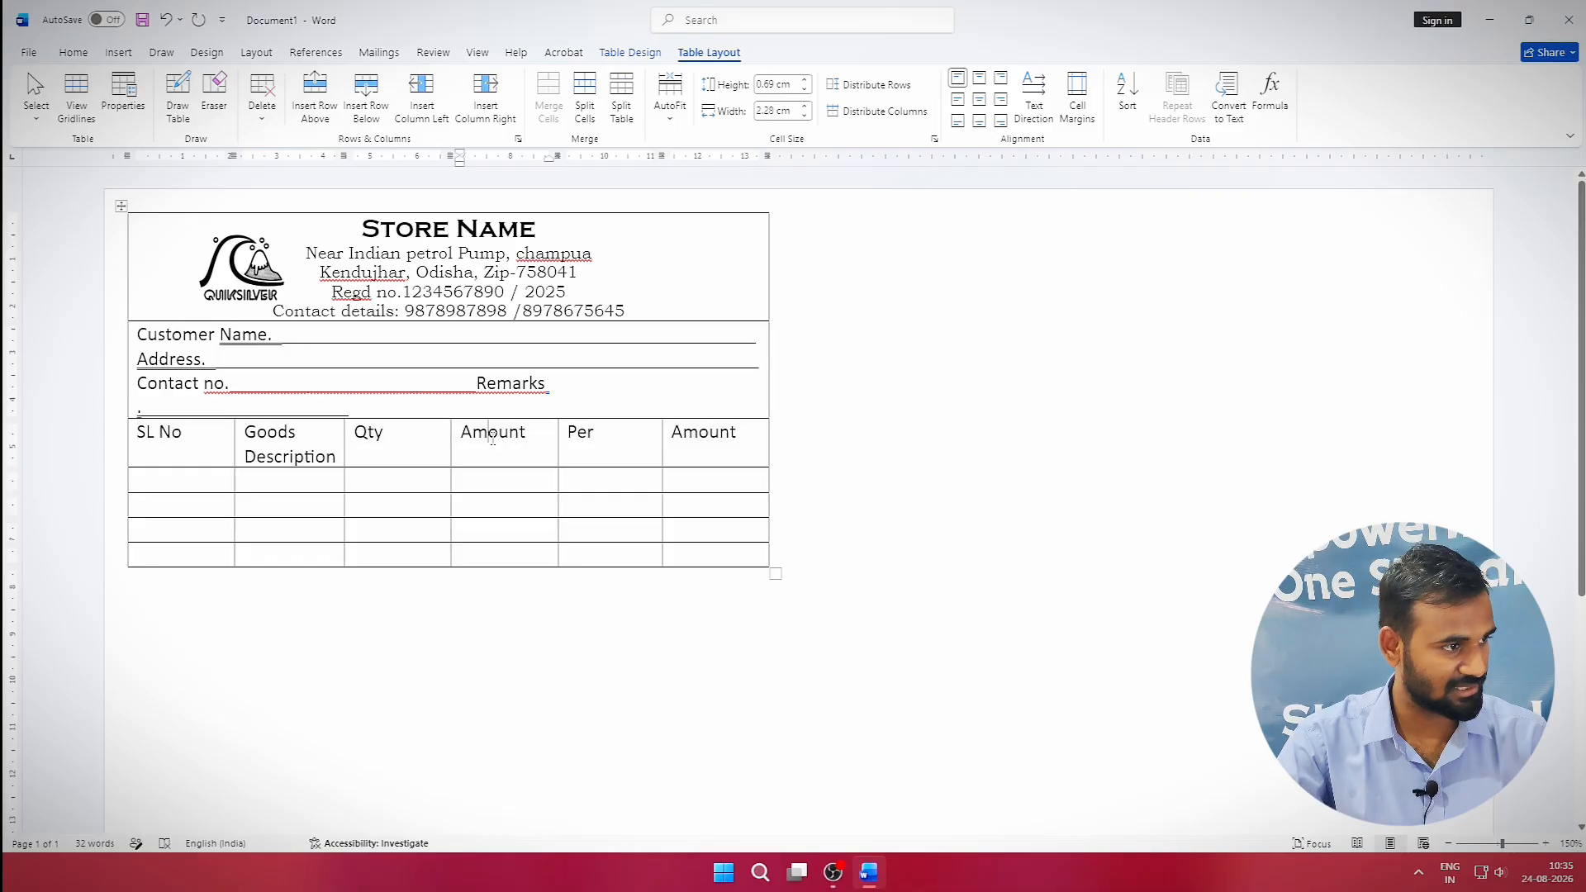
triple_click(493, 438)
text(Rate)
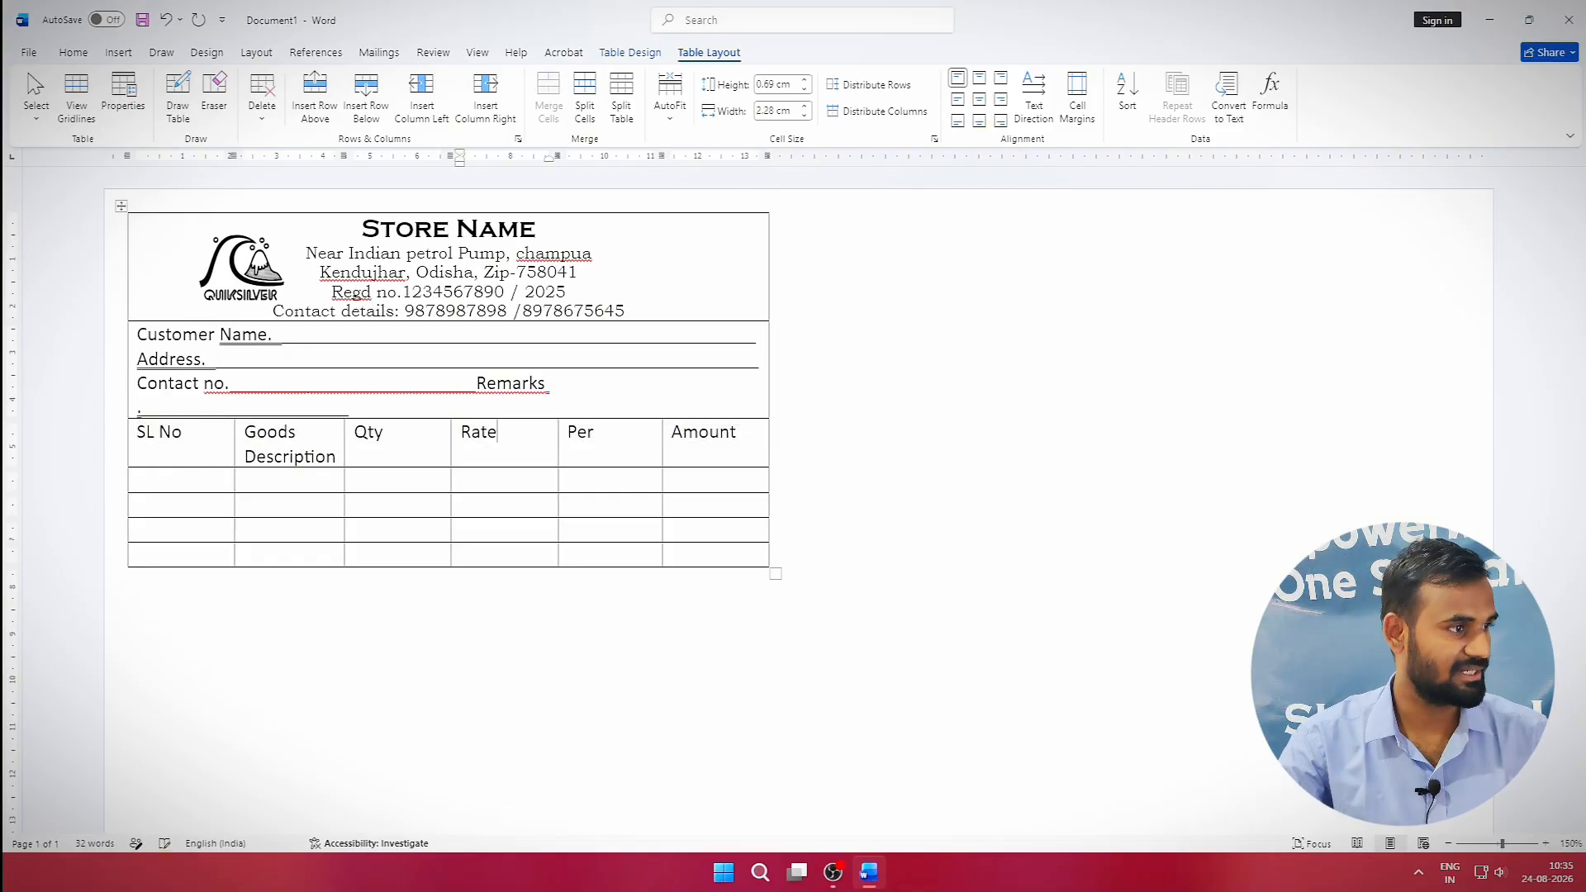
Narrow the SL No, Qty and Per columns and widen Goods Description and Rate.
drag(232, 445, 174, 451)
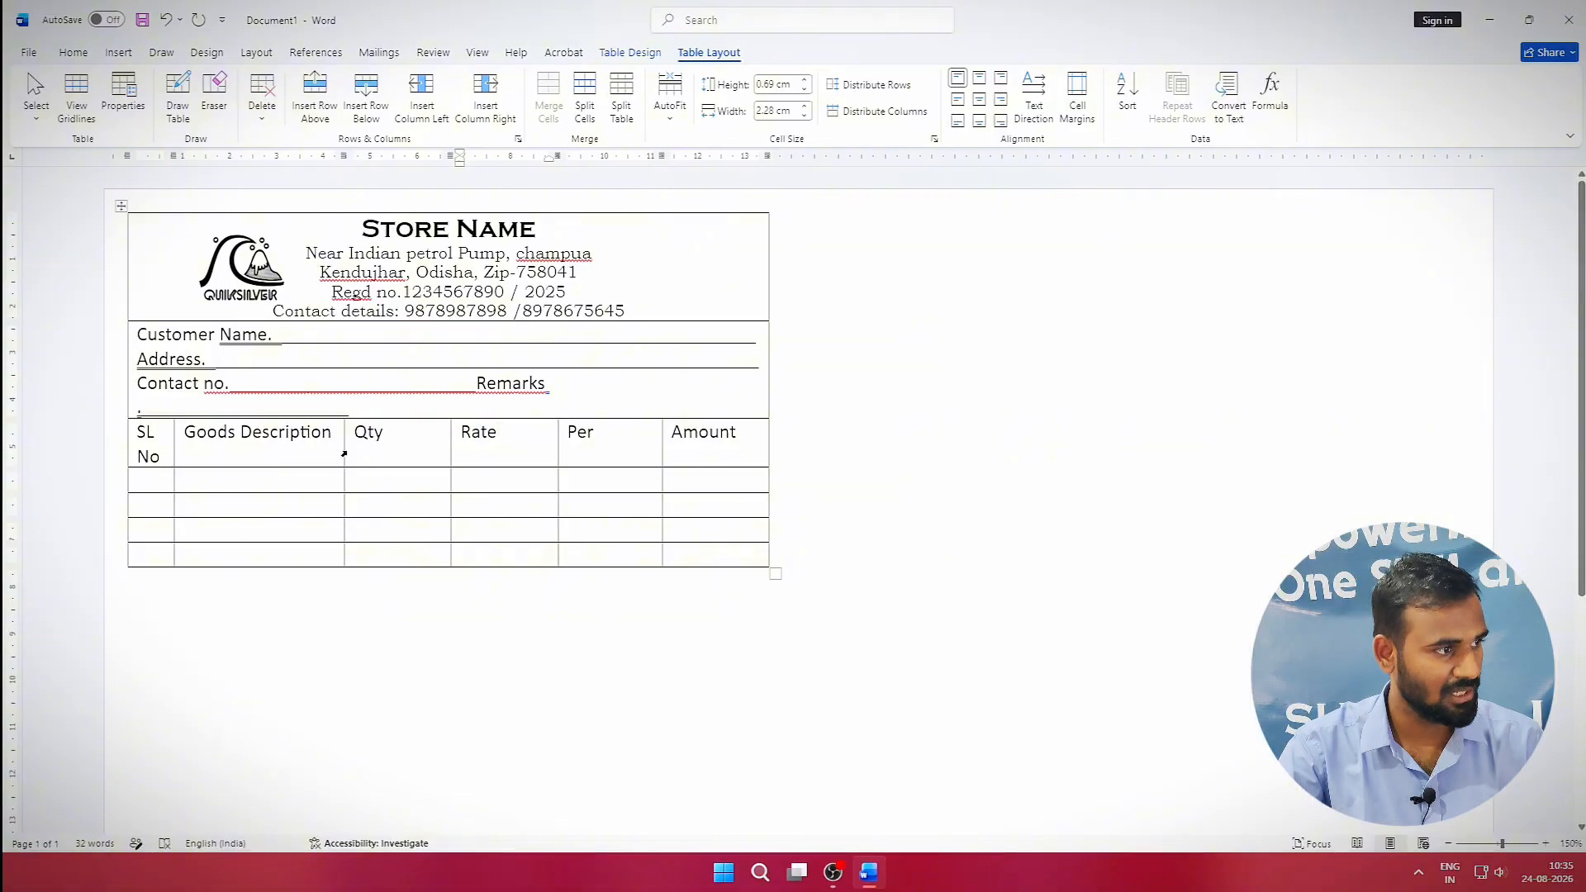
drag(344, 446, 502, 443)
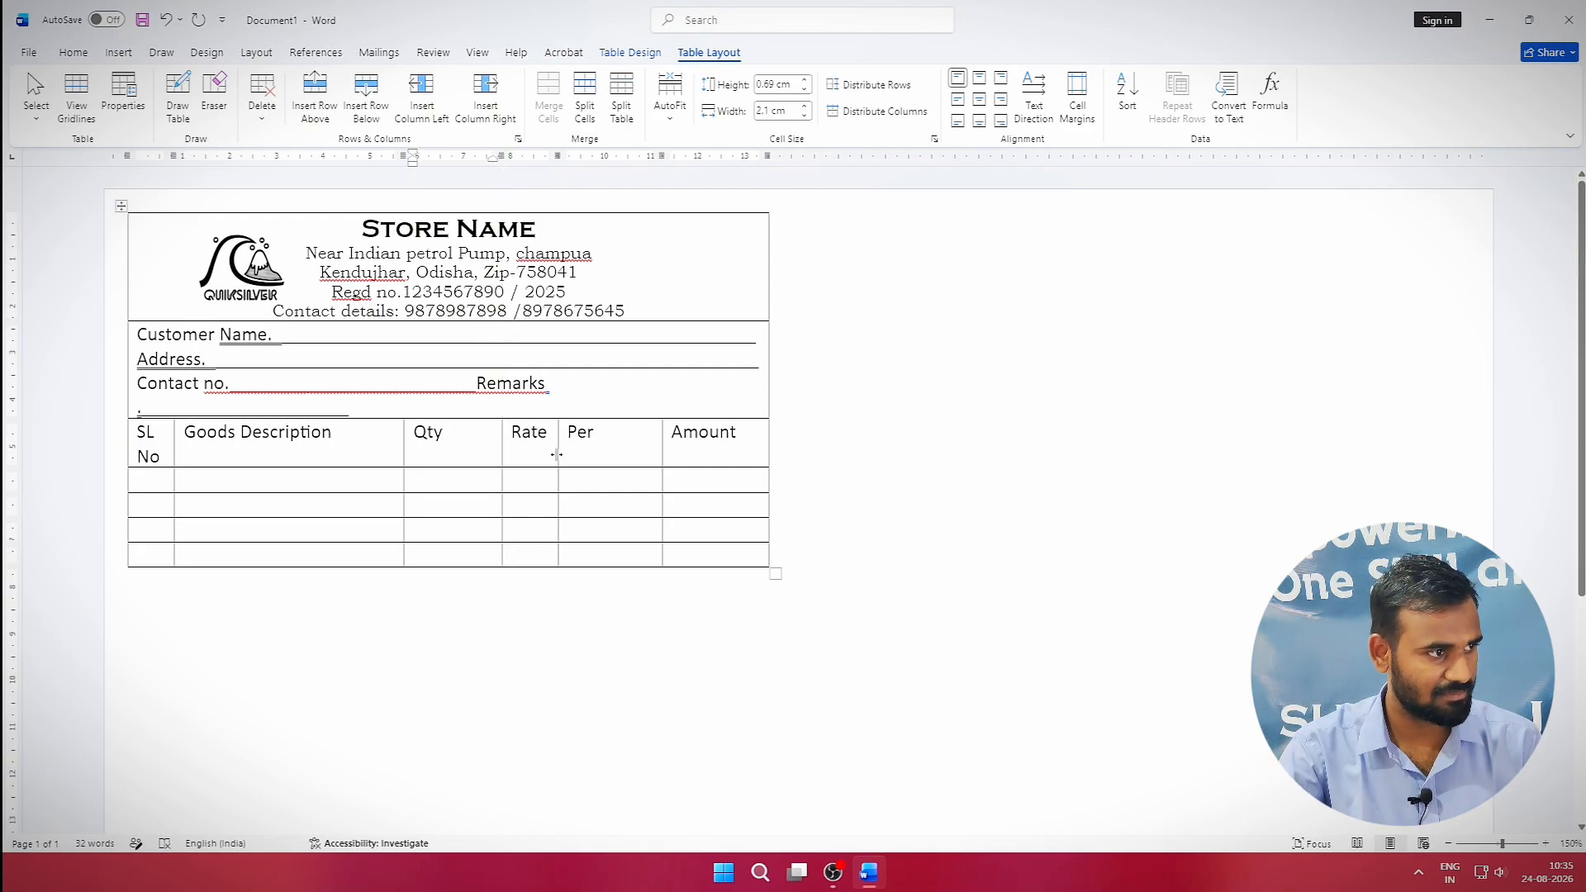
drag(556, 454, 608, 453)
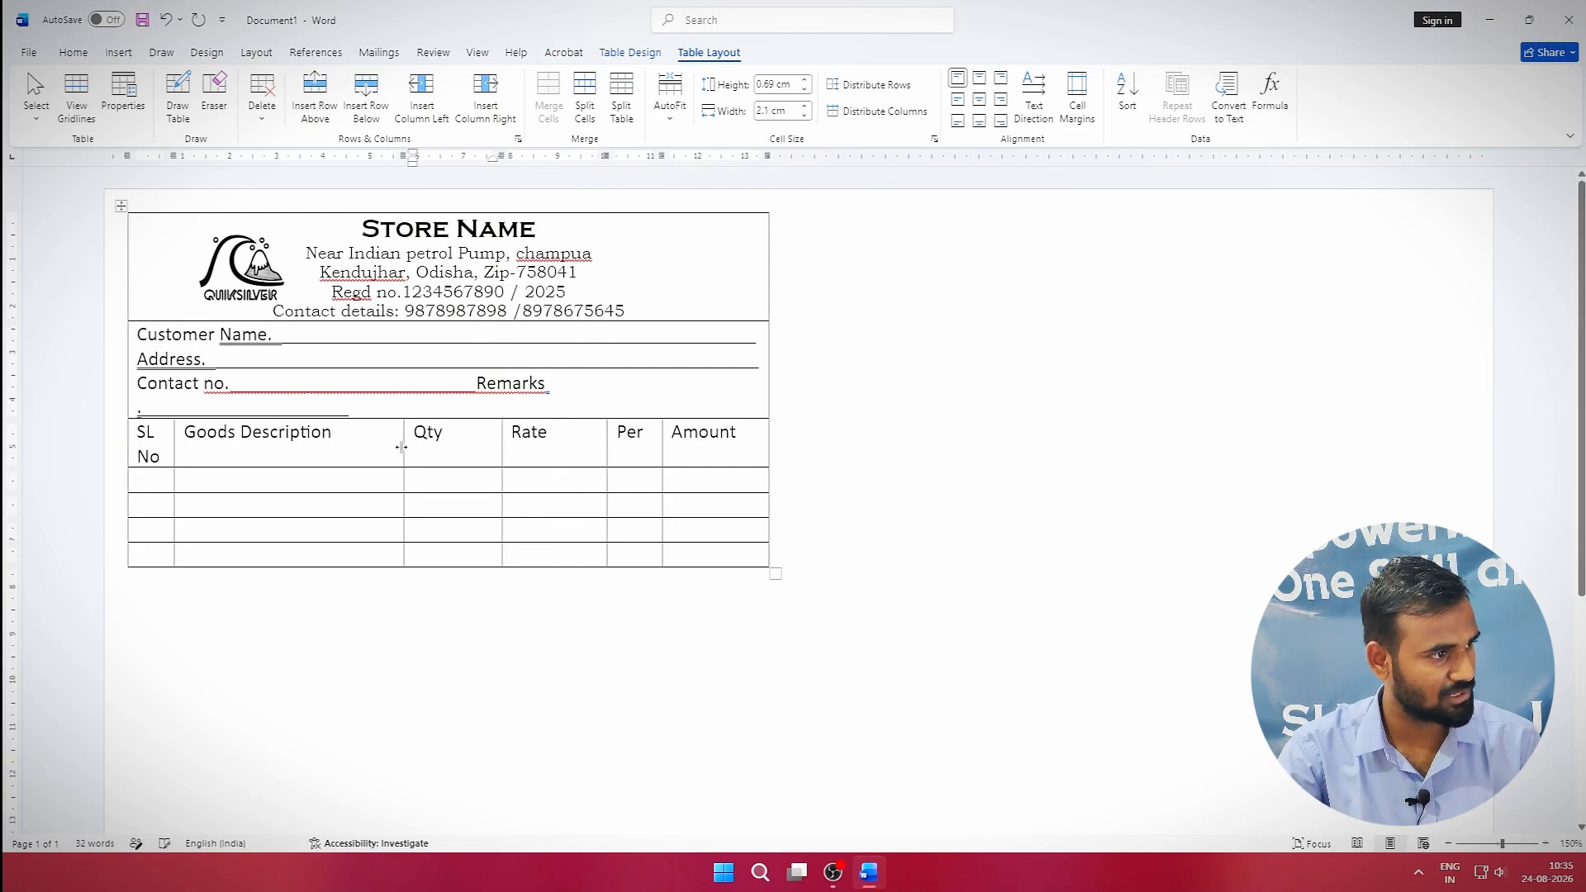
drag(407, 449, 444, 448)
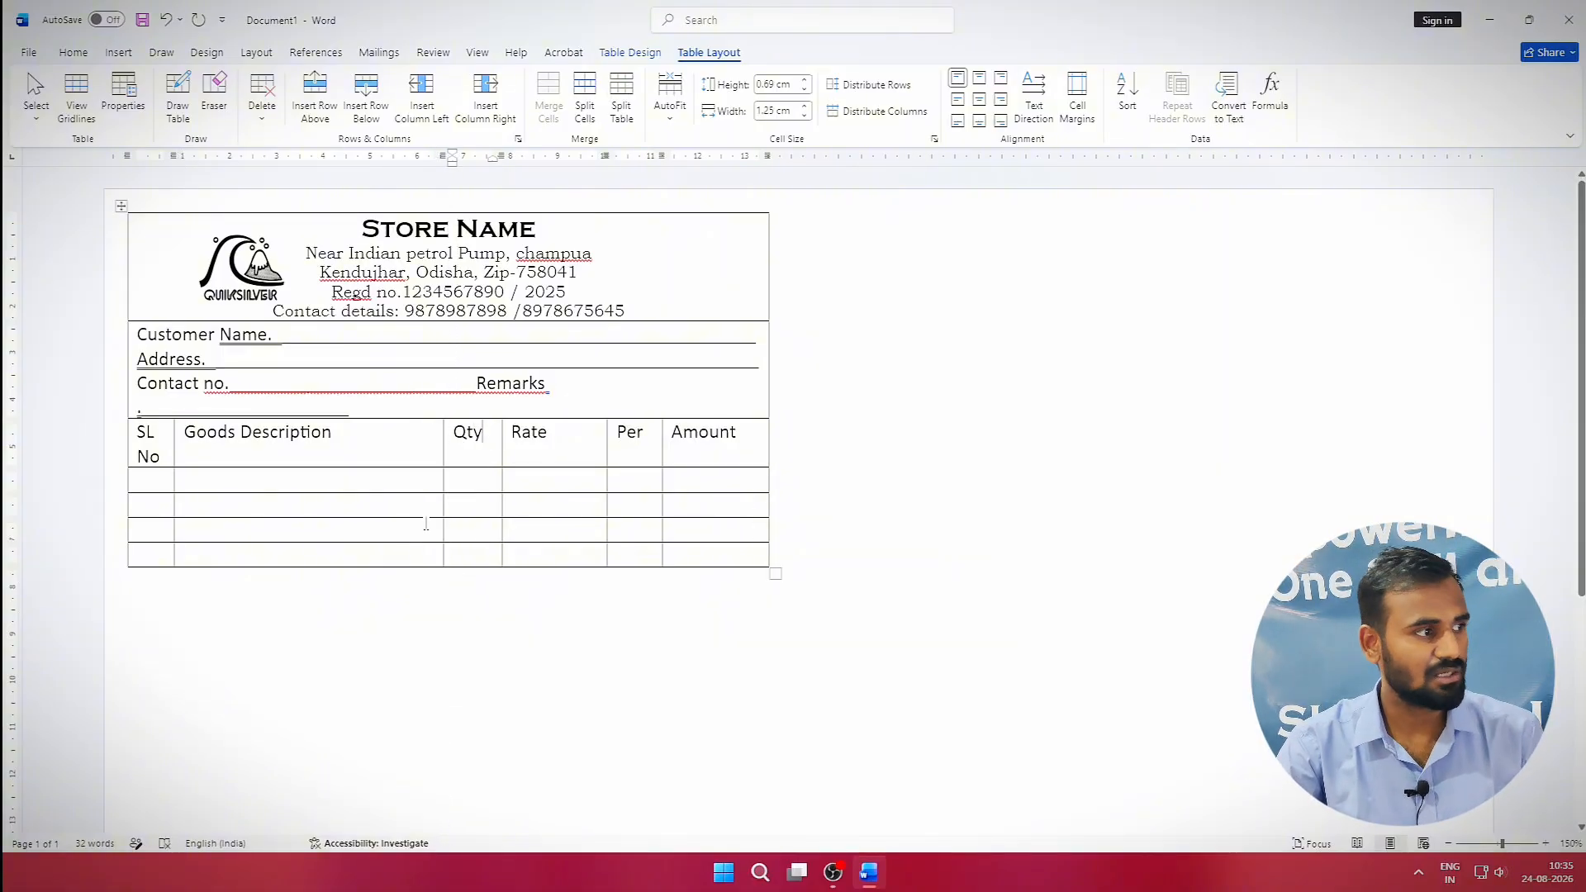
click(259, 486)
click(162, 487)
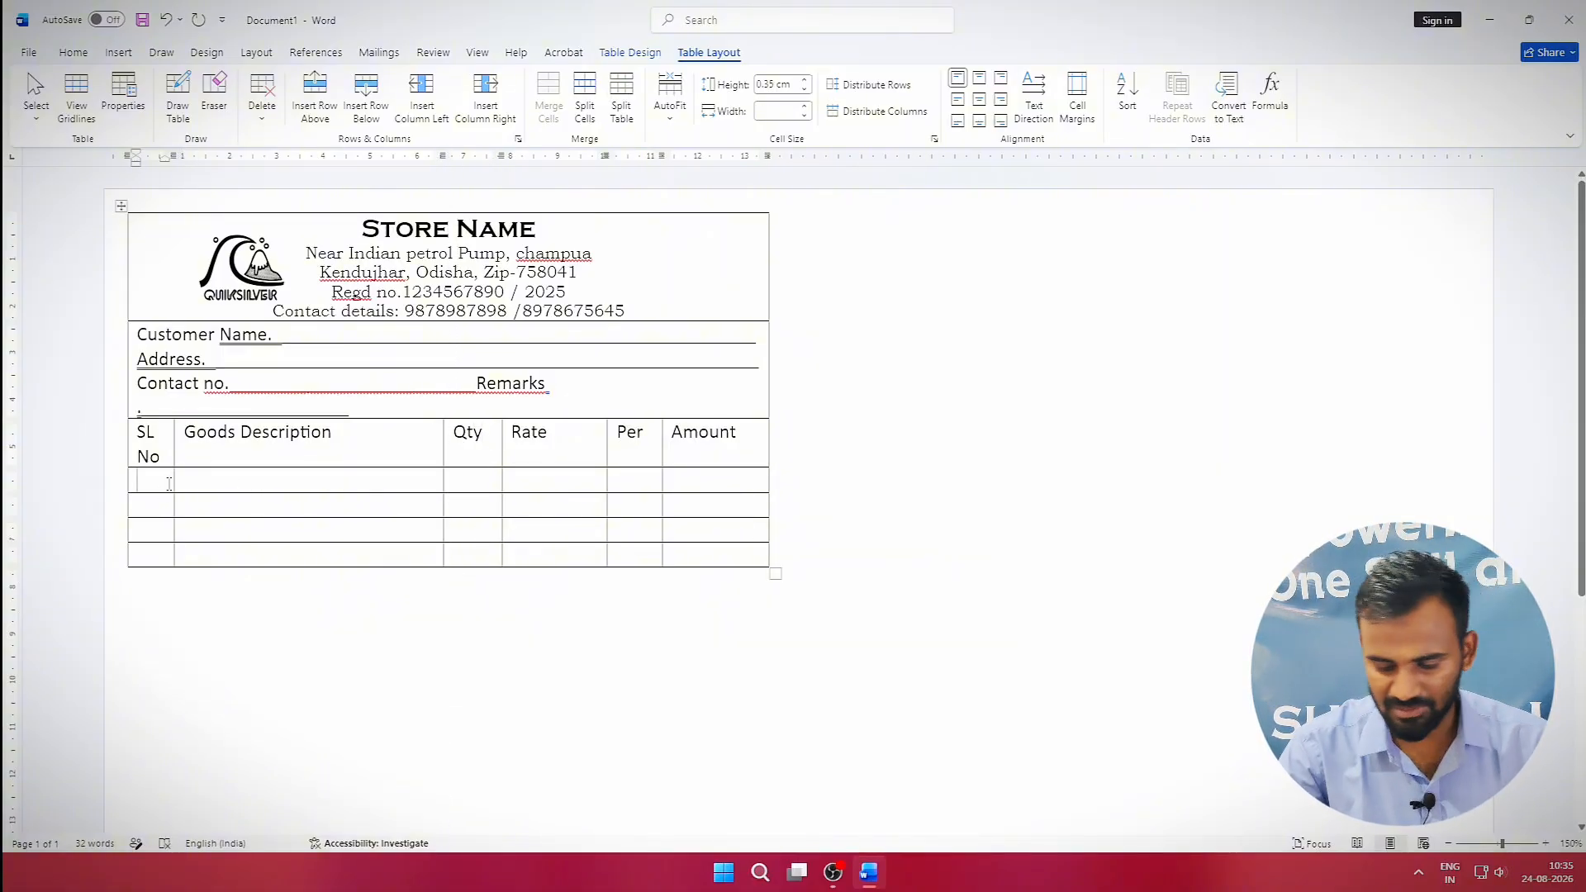
Stretch the first item row to about 6.54 cm tall with blank lines.
key(Return)
key(Return)
key(Return)
key(Return)
key(Return)
key(Return)
key(Return)
key(Return)
key(Return)
key(Return)
key(Return)
key(Return)
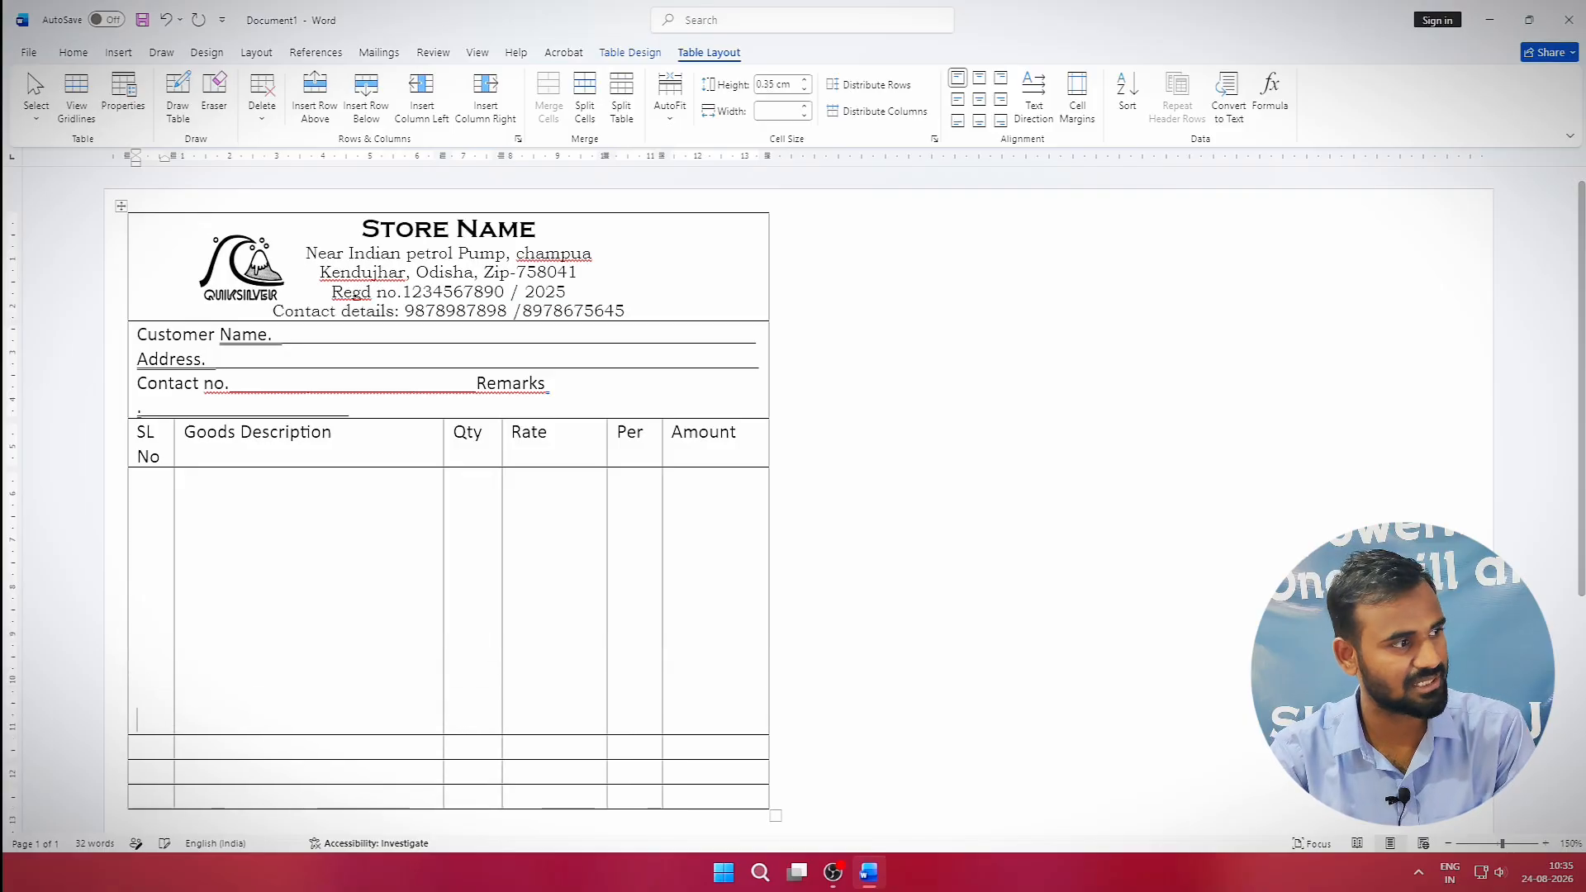
key(Return)
key(Return)
key(Return)
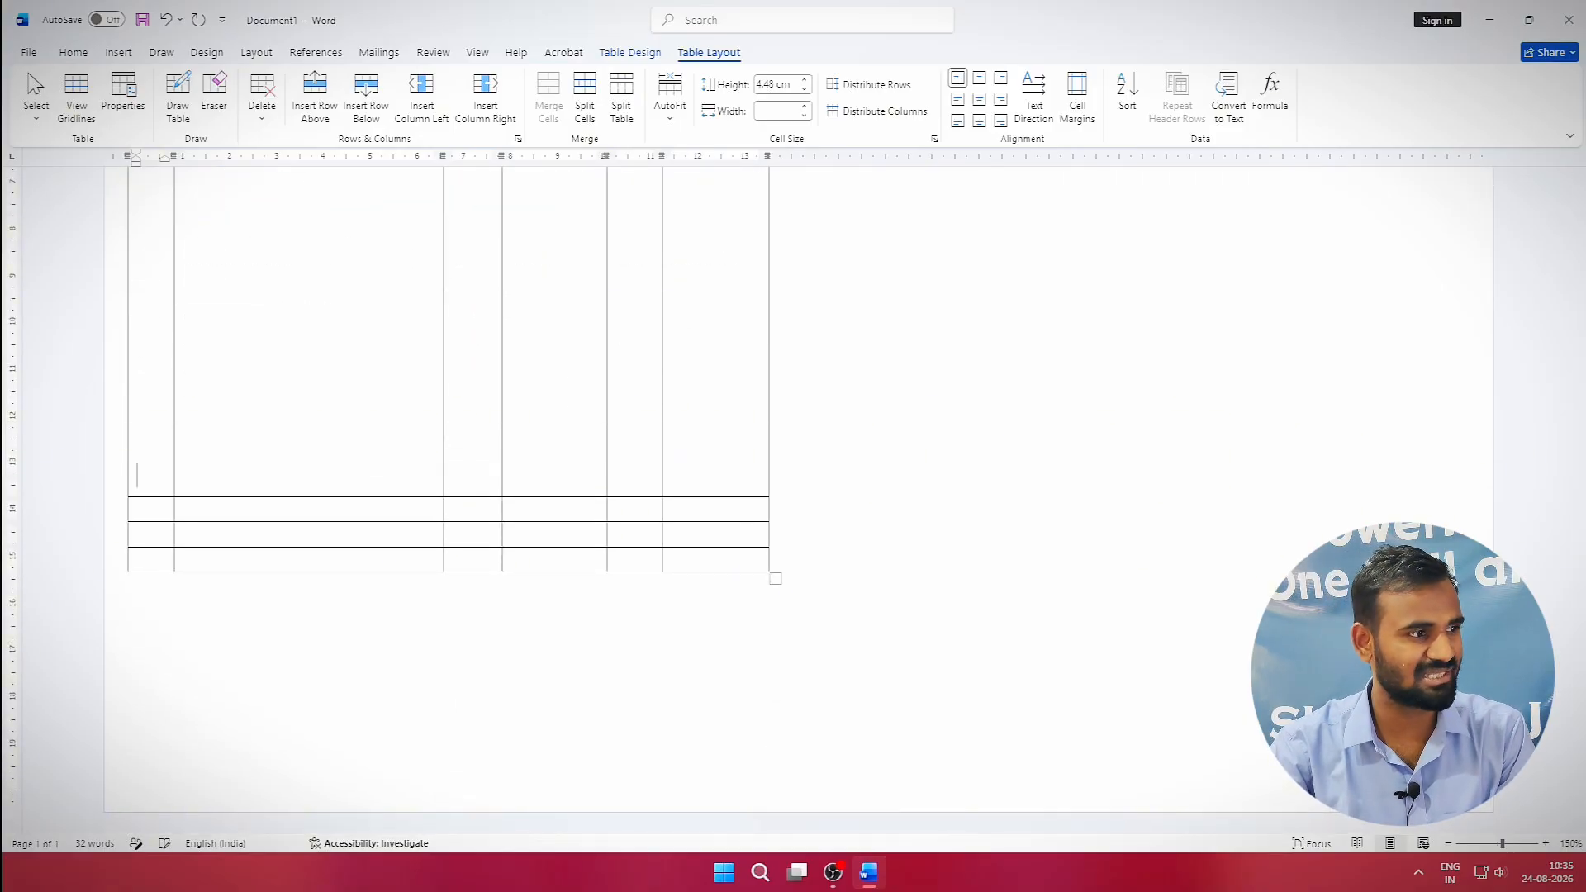
key(Return)
key(Return)
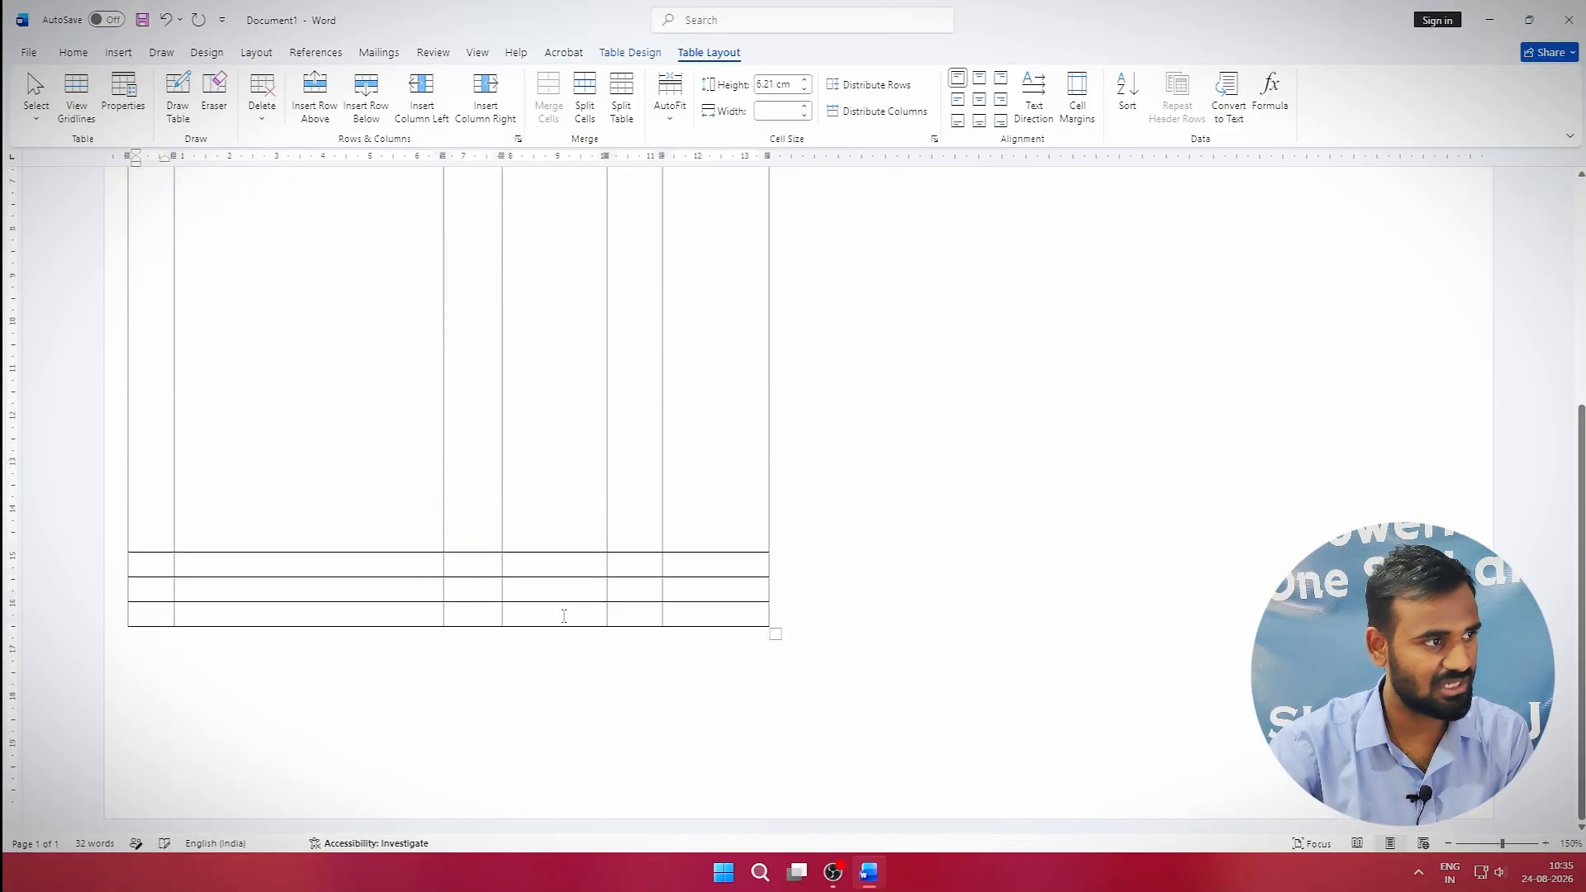
scroll(571, 545, up, 1)
scroll(578, 326, down, 4)
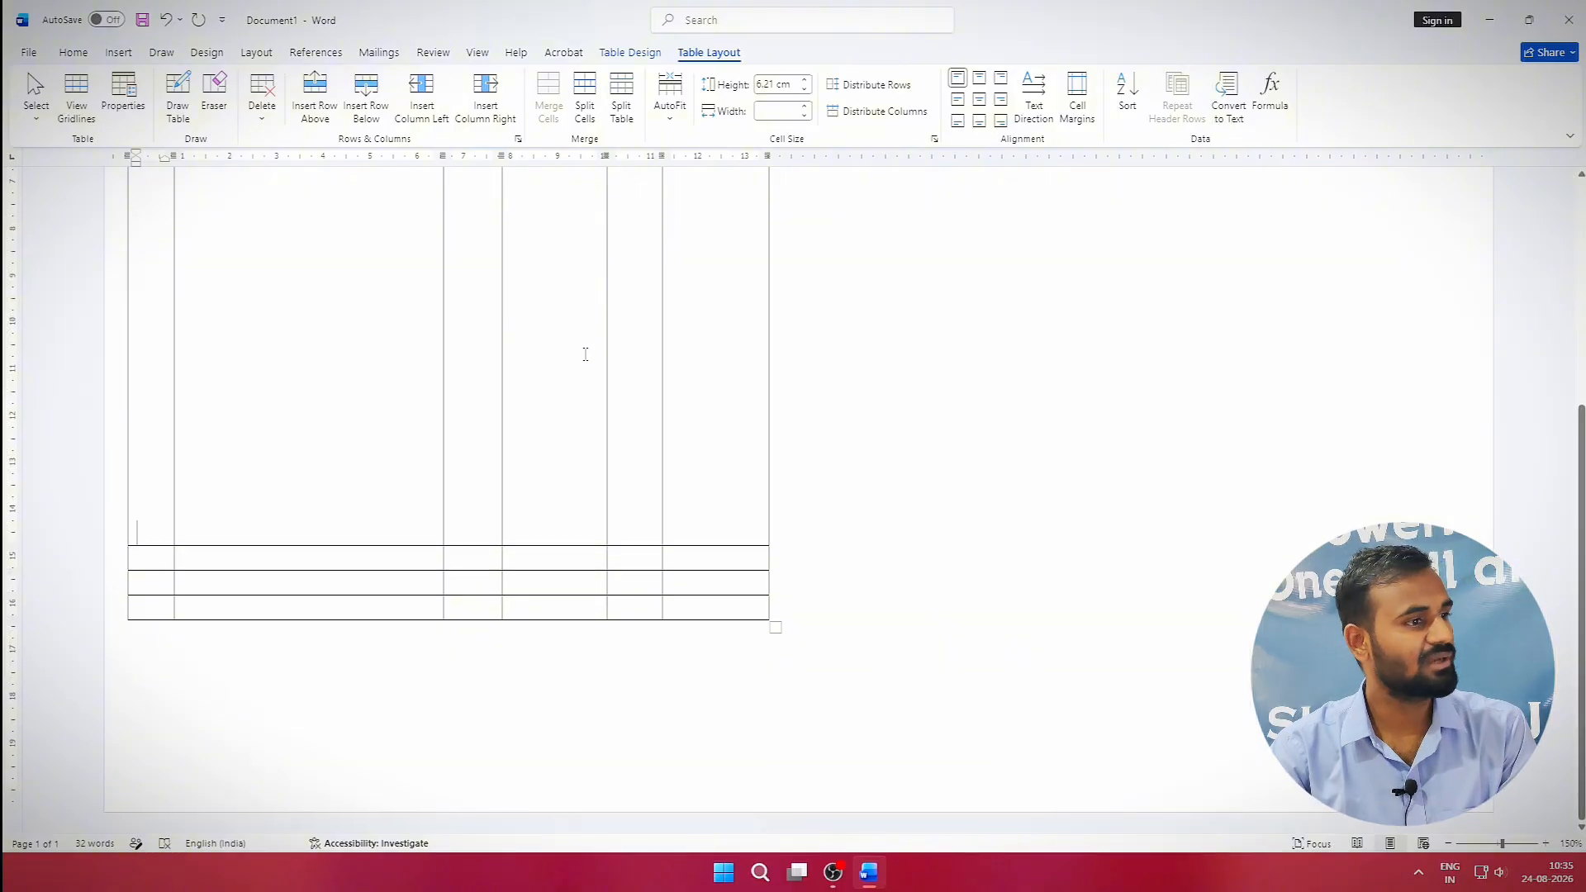
key(Return)
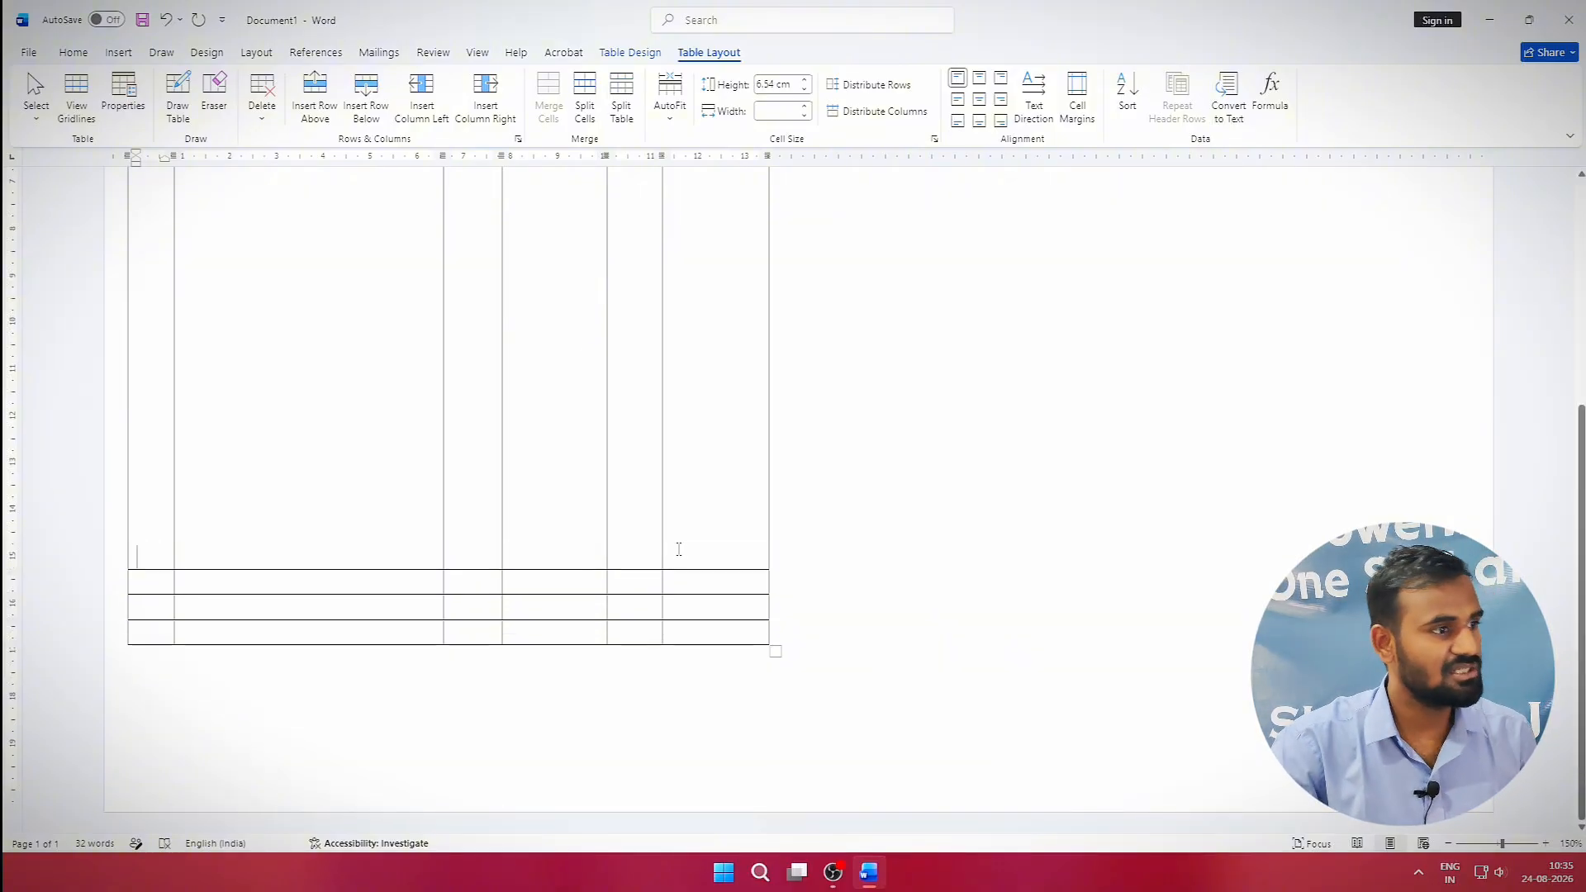
Merge the first four cells below the item row into an 'In words:' cell and label the next cell 'Total'.
drag(561, 582, 164, 608)
right_click(248, 603)
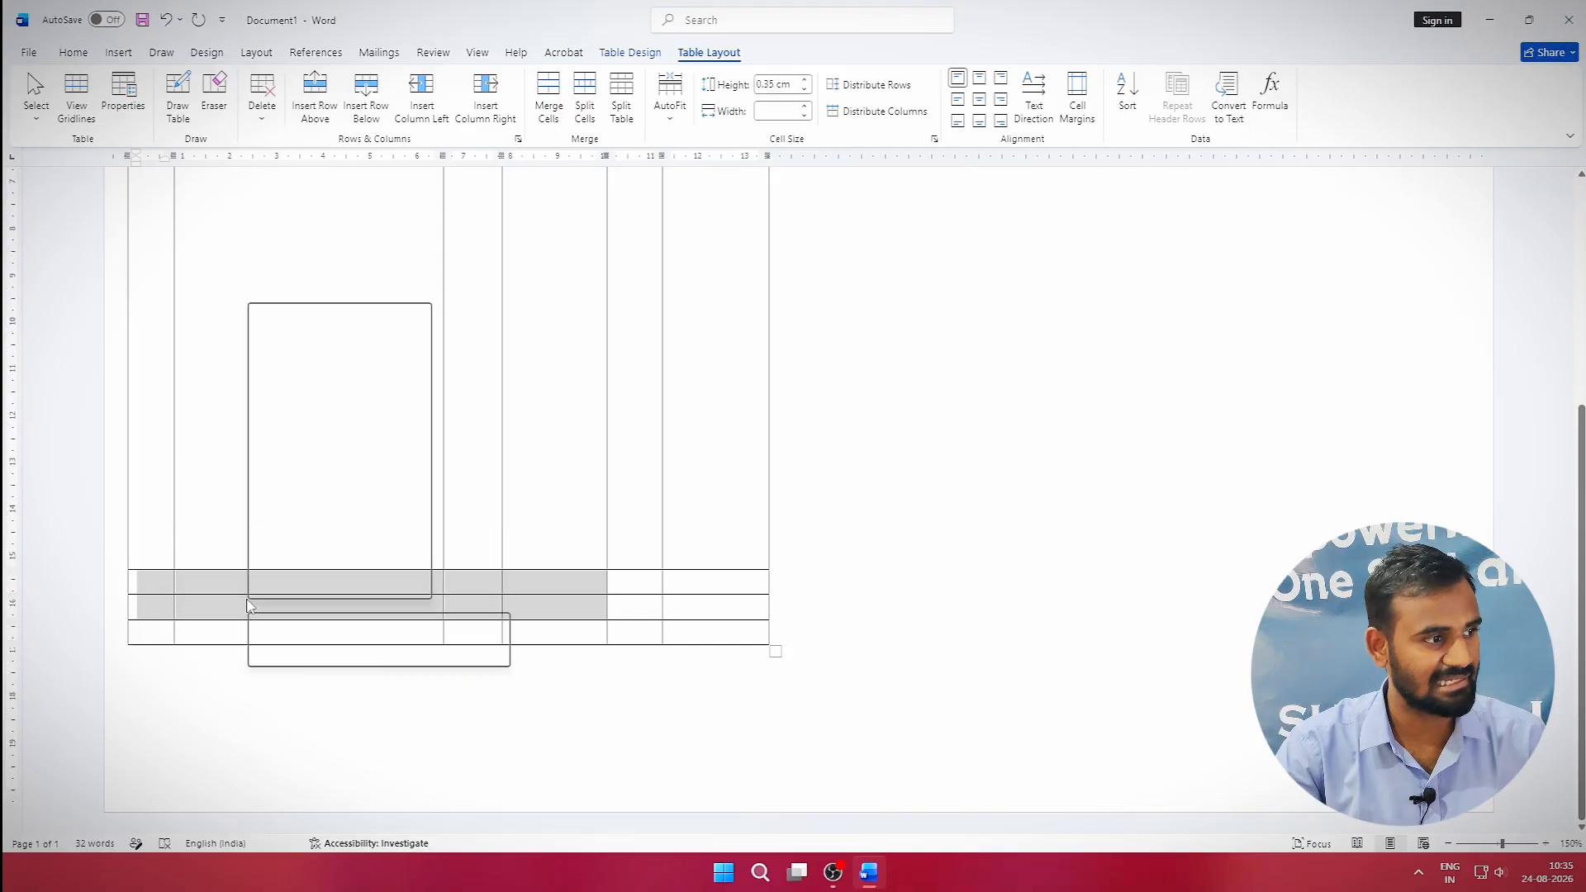
click(350, 492)
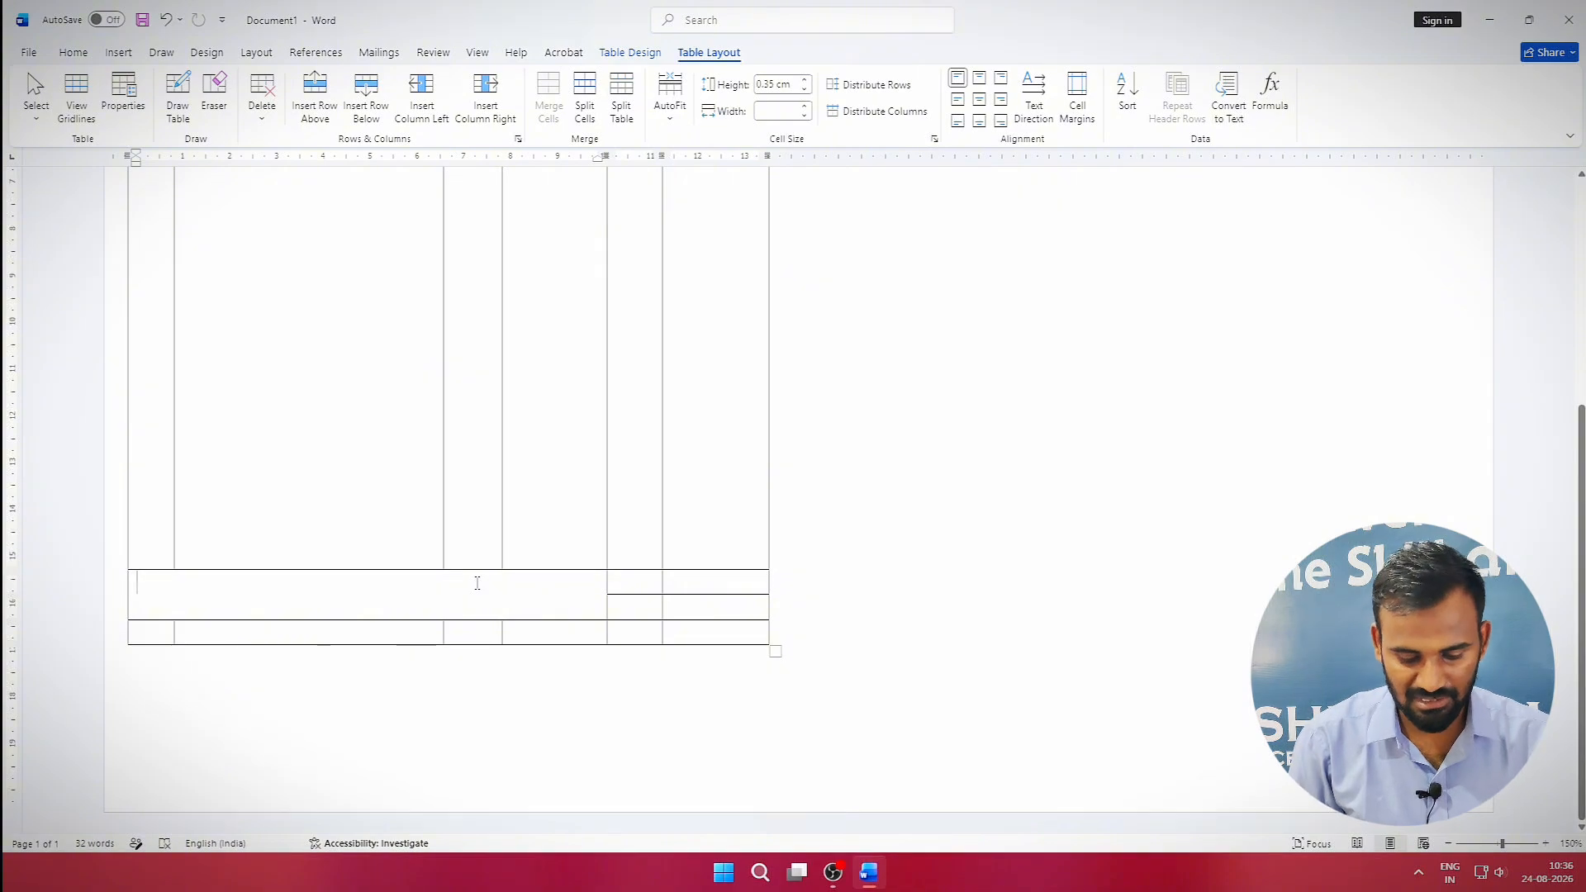
text(In words:)
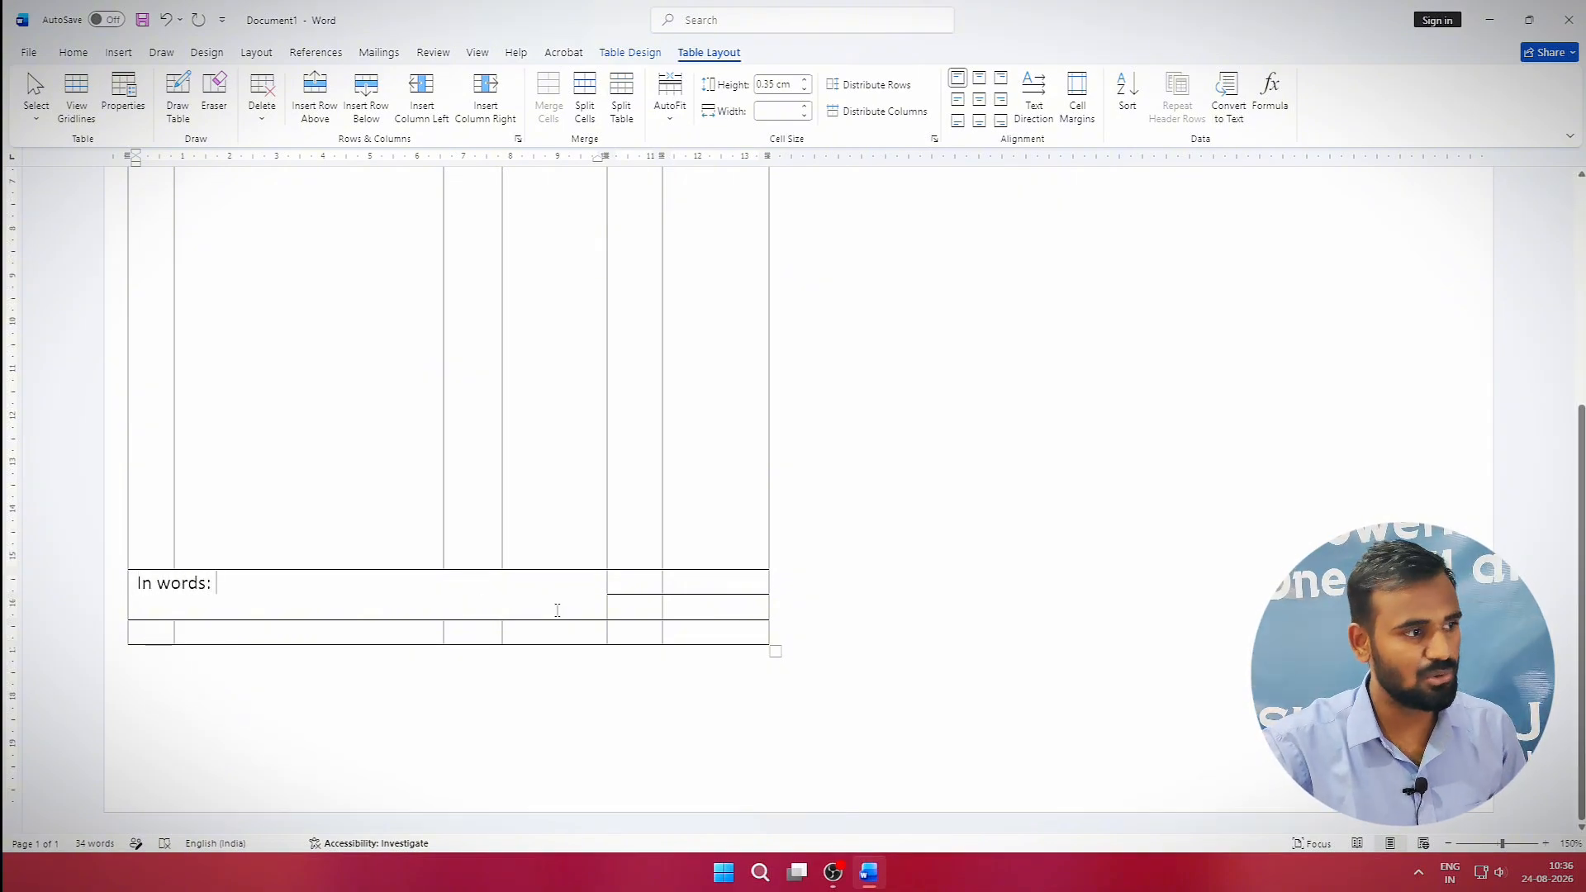
click(650, 581)
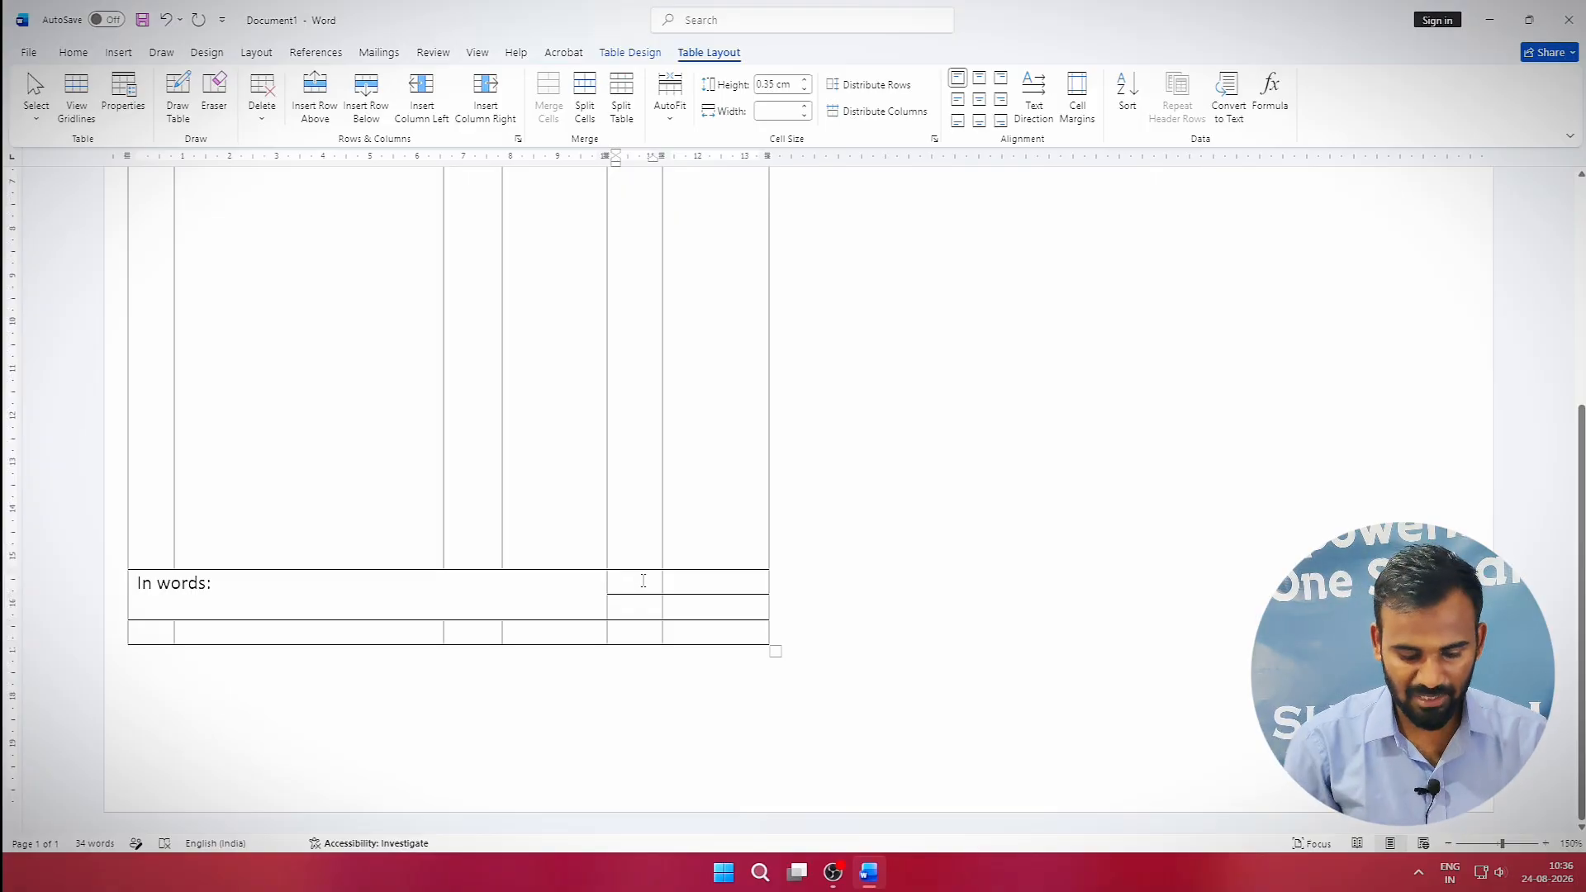
text(tota)
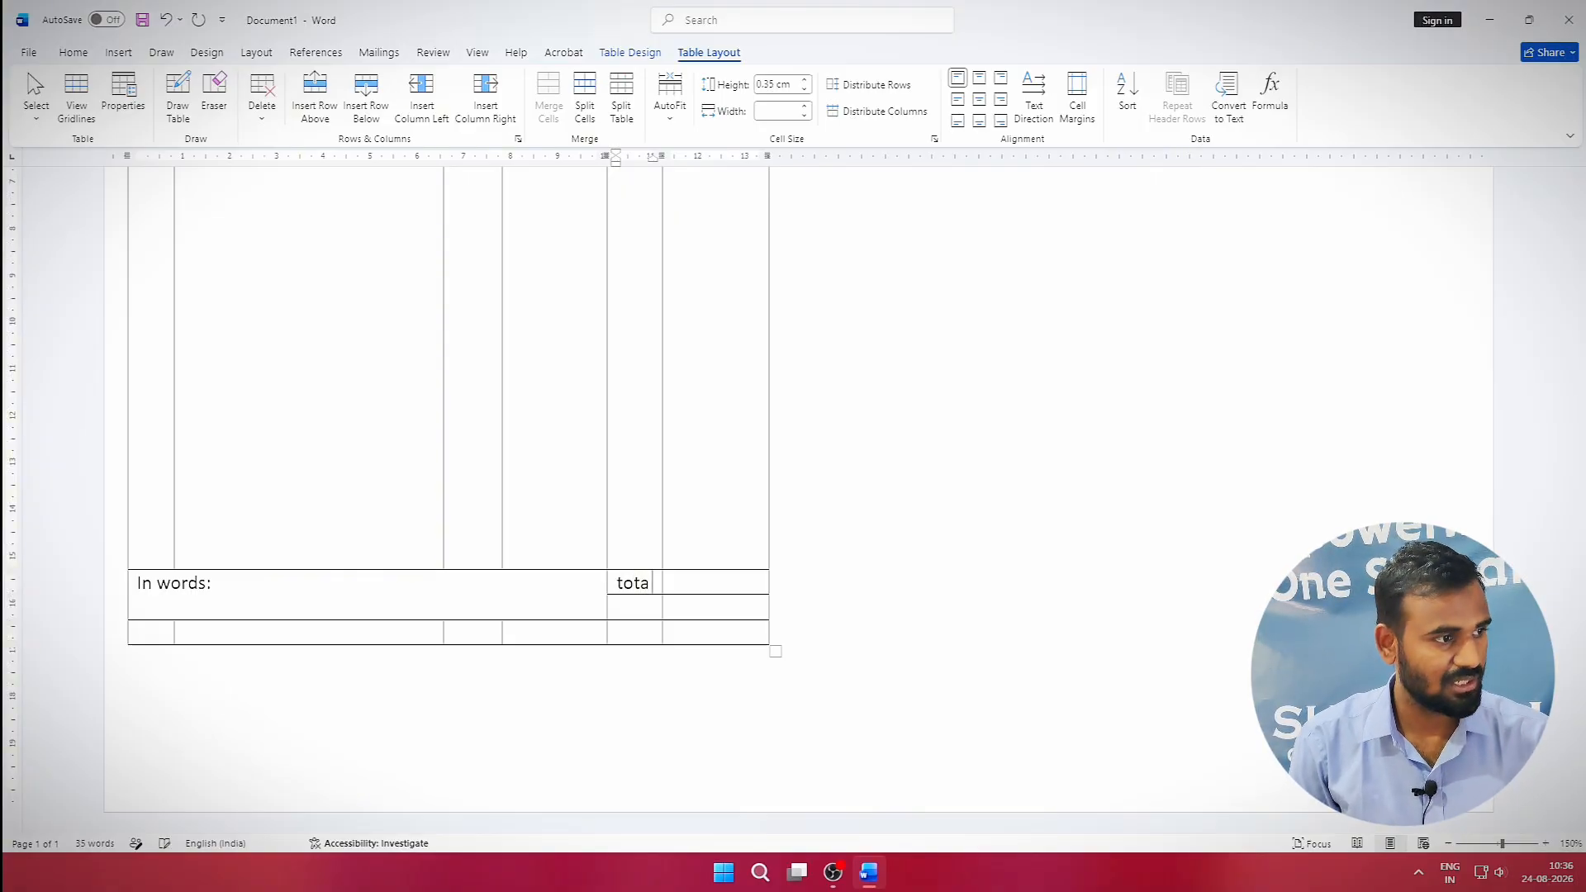
text(l)
click(633, 607)
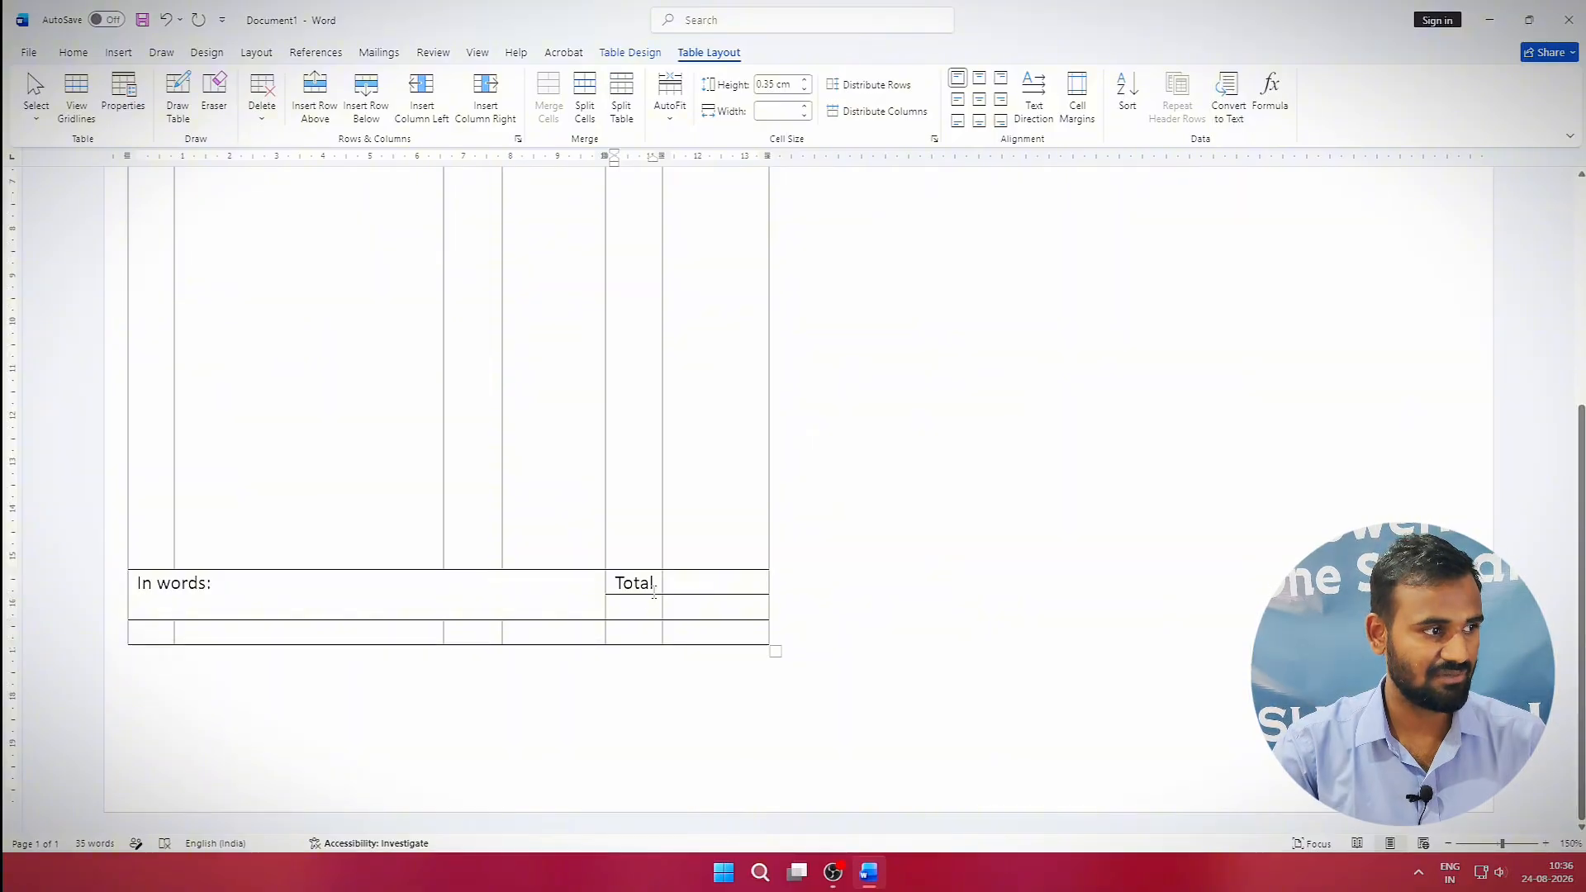
Relabel the Total cell as 'Other Charg.' in the invoice table.
drag(653, 587, 608, 586)
double_click(625, 590)
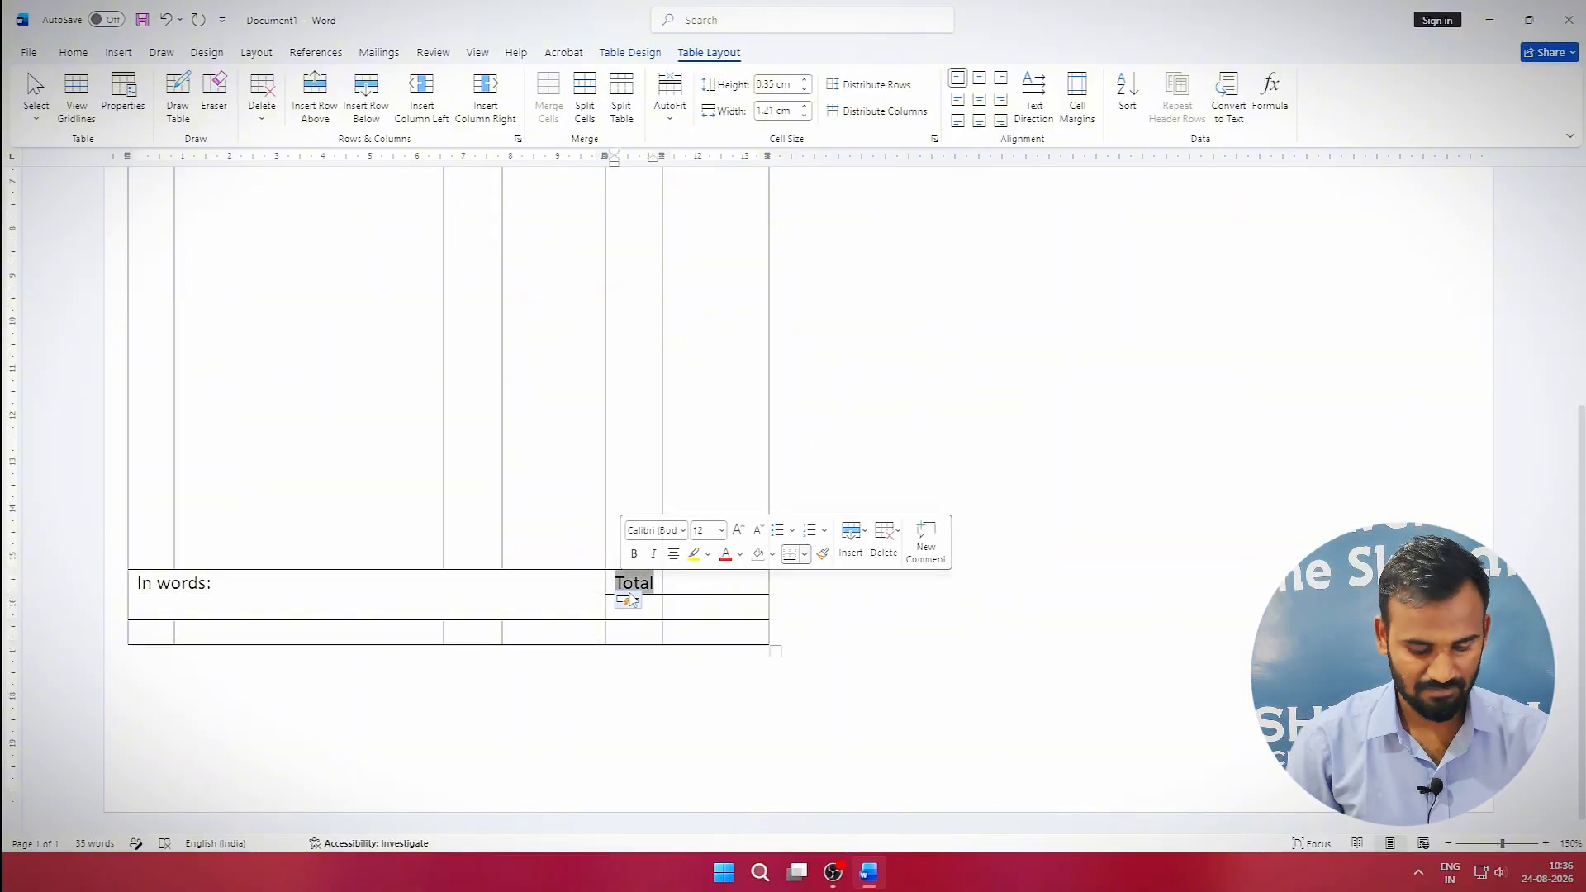
text(Other C)
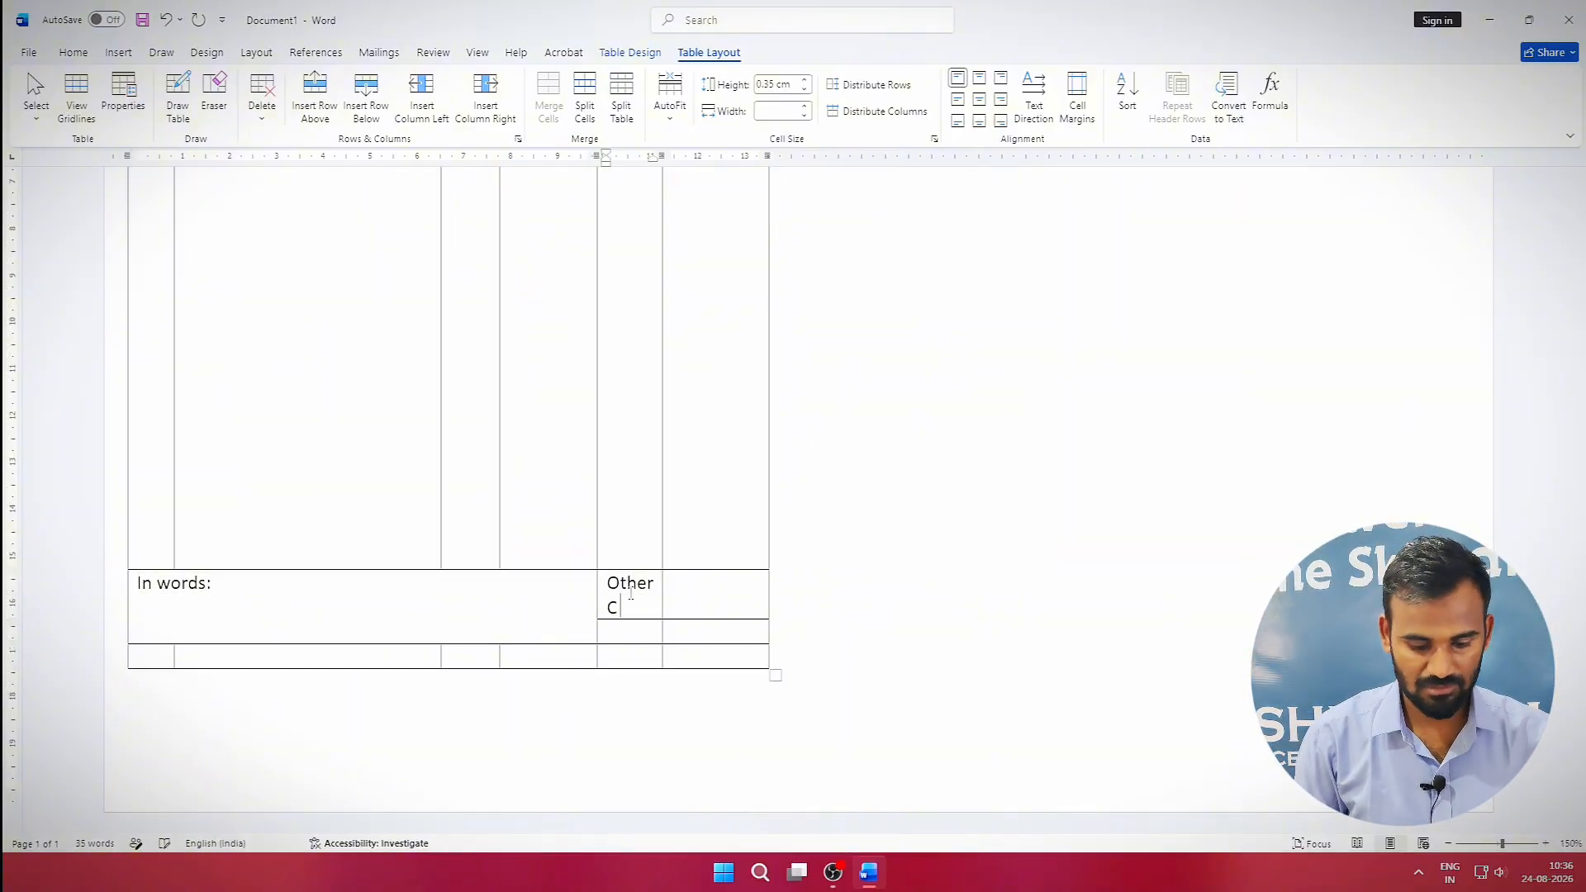
text(harg.)
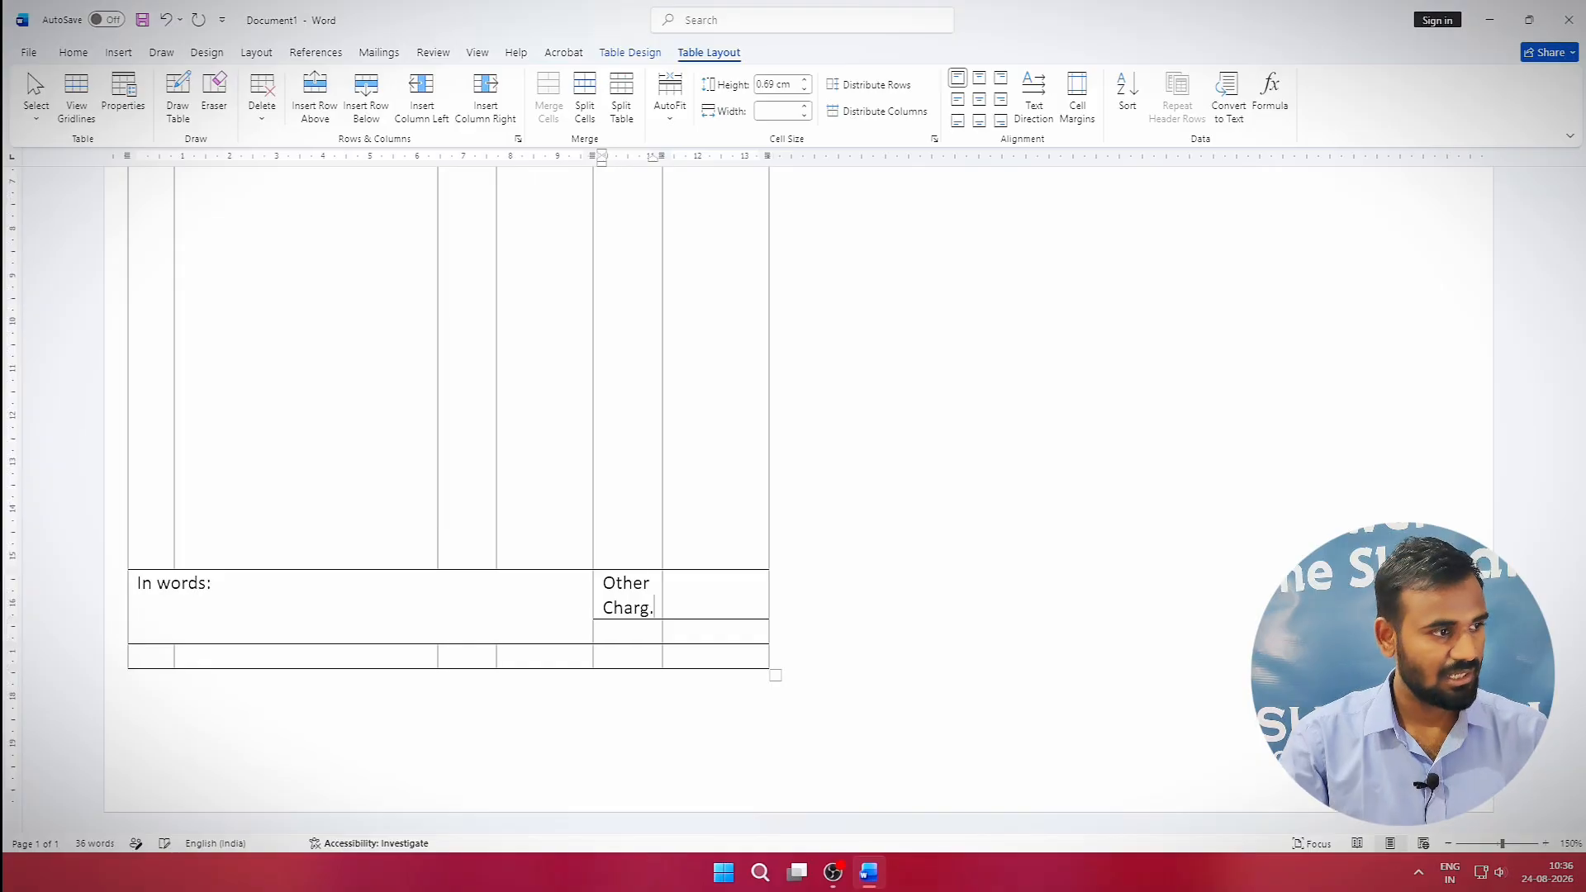
Enter 'Total' in the cell below Other Charg. and select the empty bottom row.
click(645, 625)
text(Total)
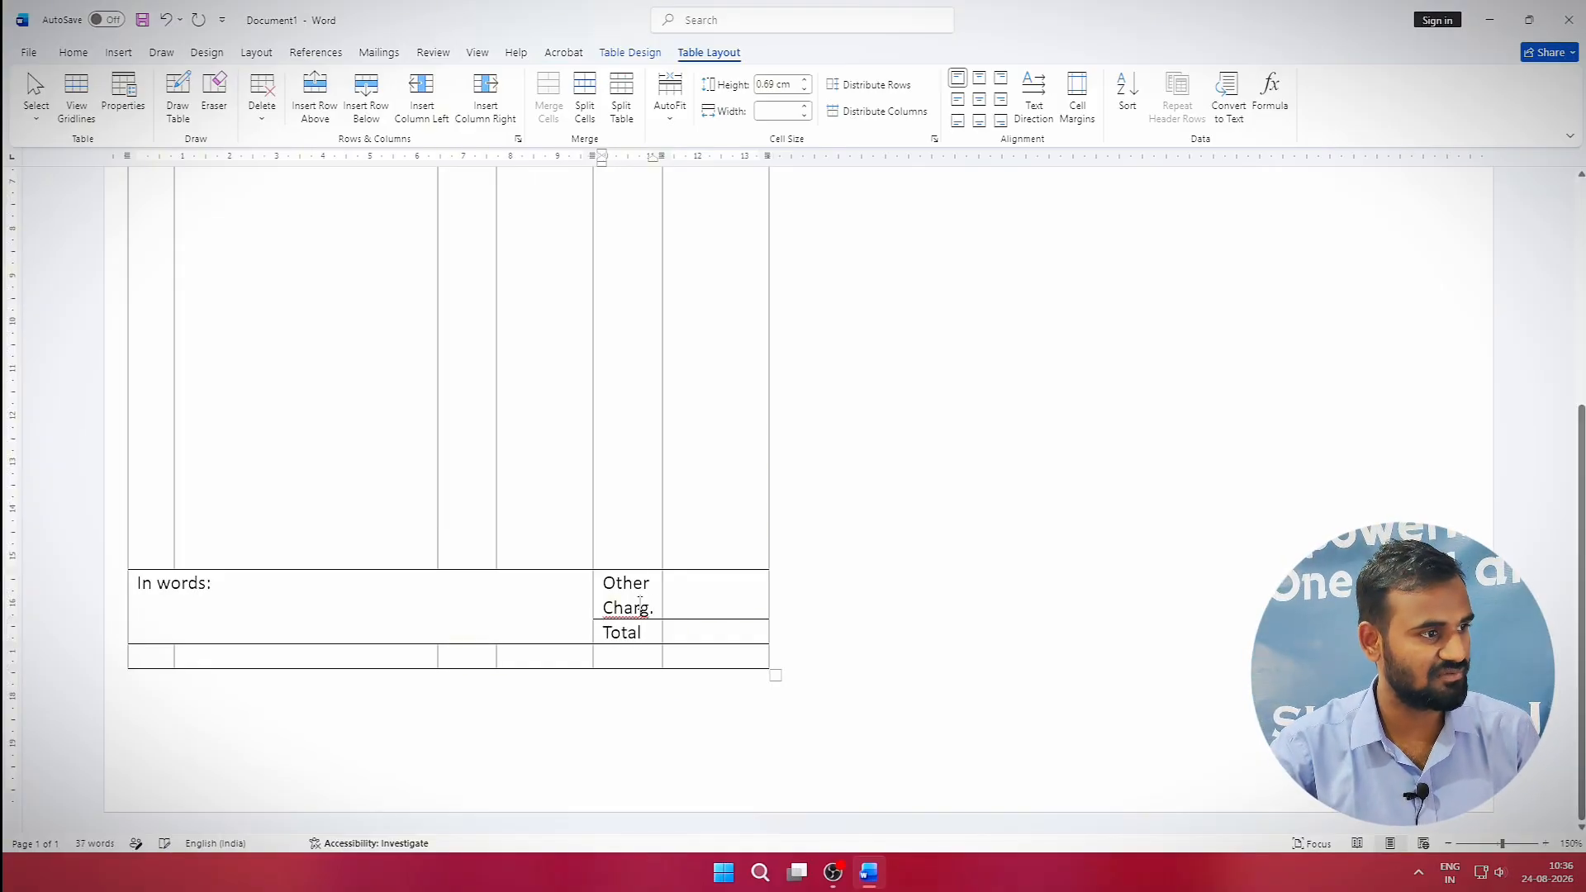
click(690, 597)
click(686, 639)
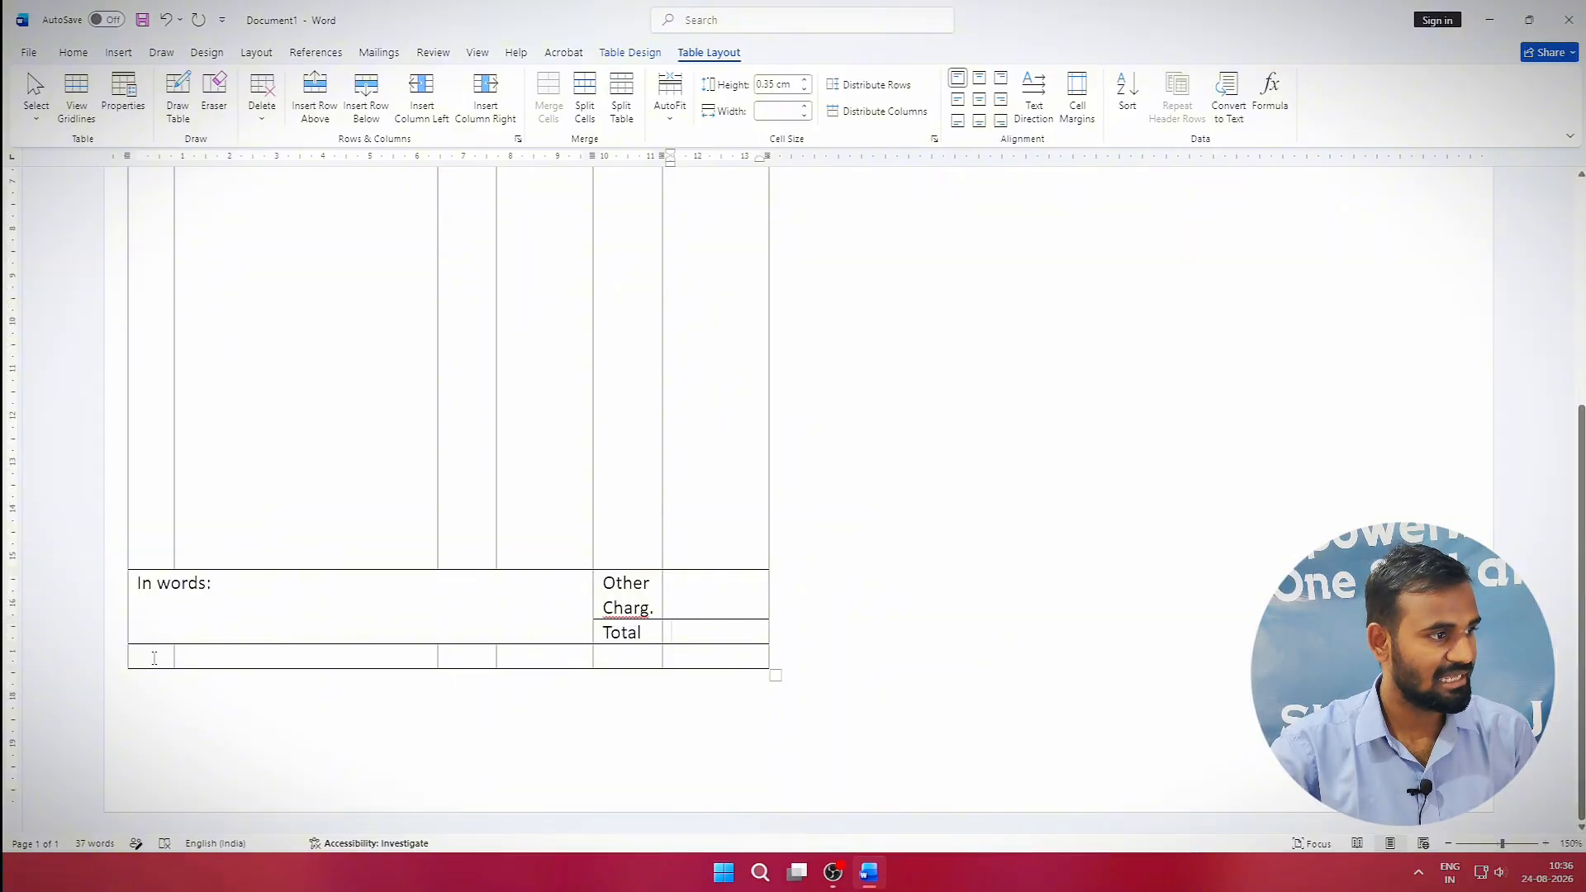
drag(152, 659, 595, 683)
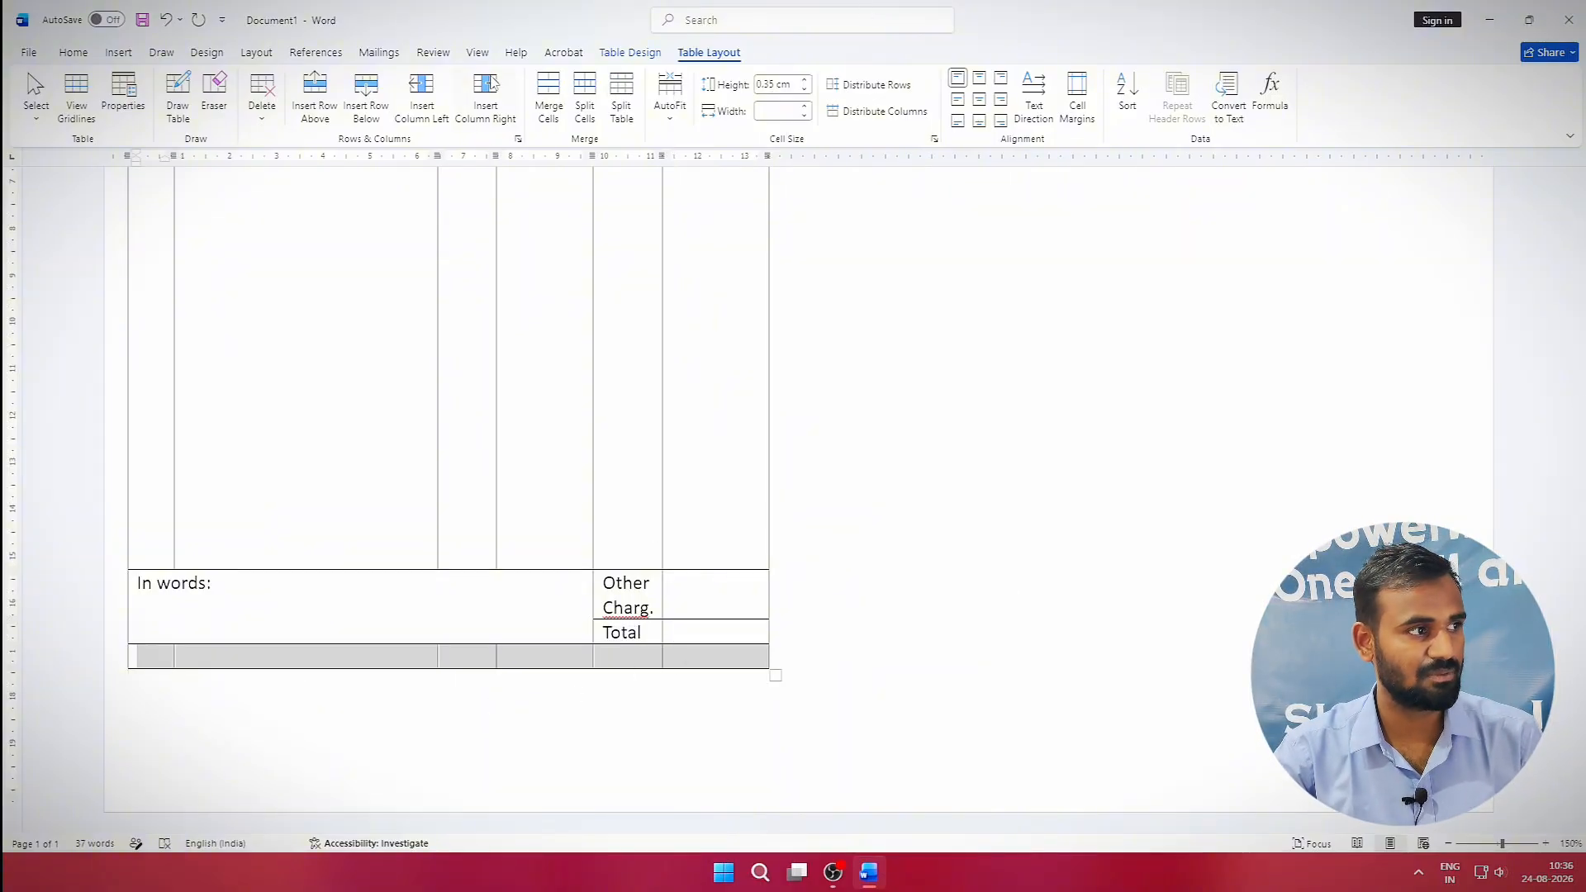
Merge the bottom row into one centred cell and type 'Thanks visity us Again.....'.
click(548, 95)
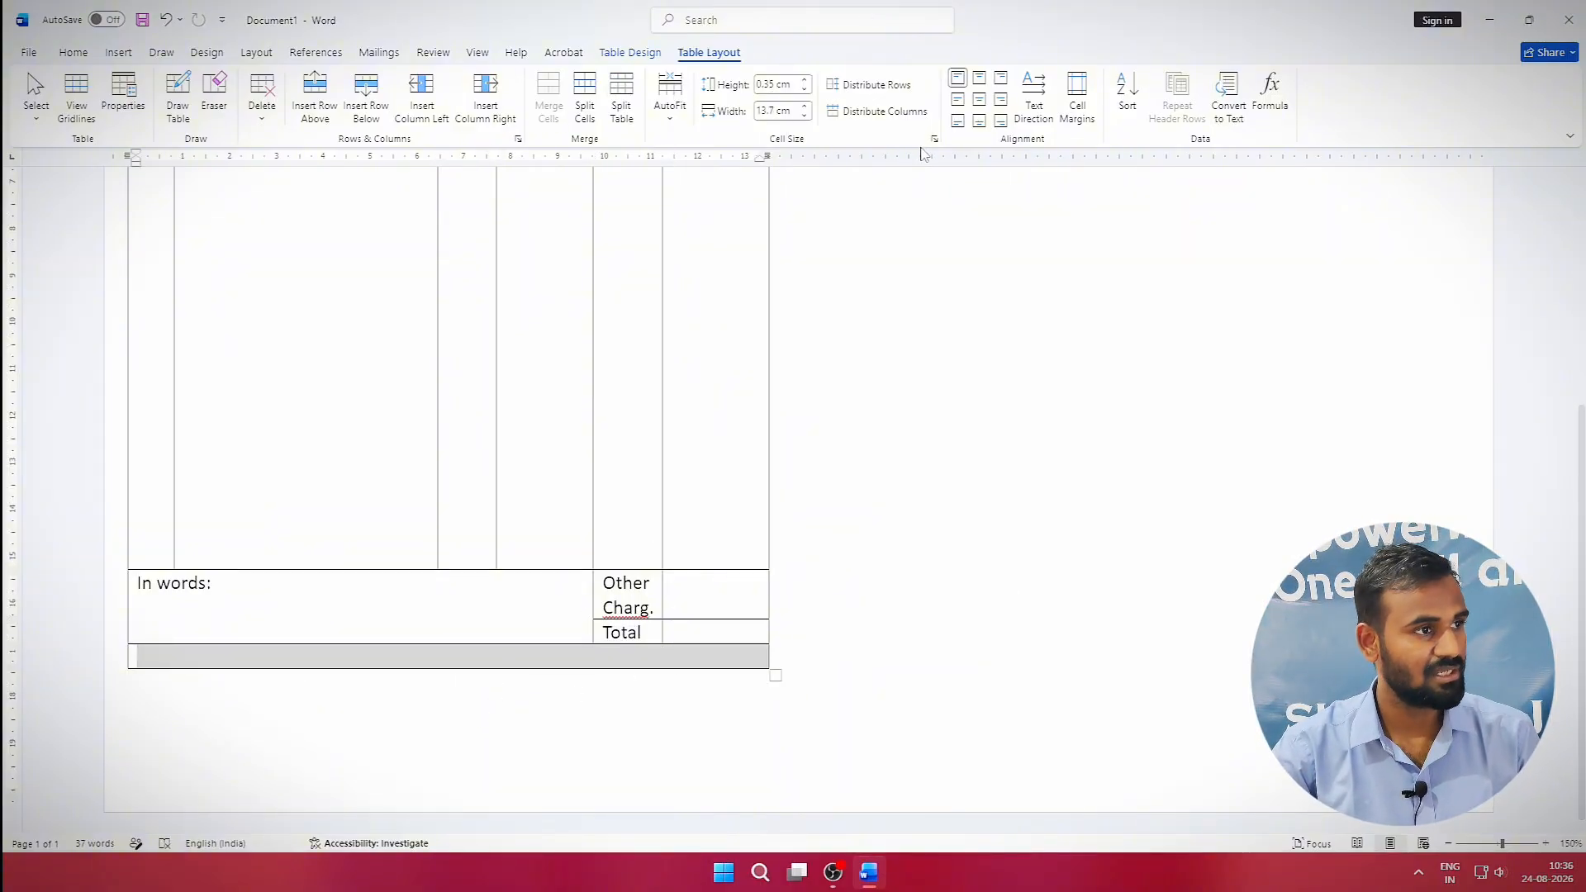
click(979, 99)
text(Thanks vi)
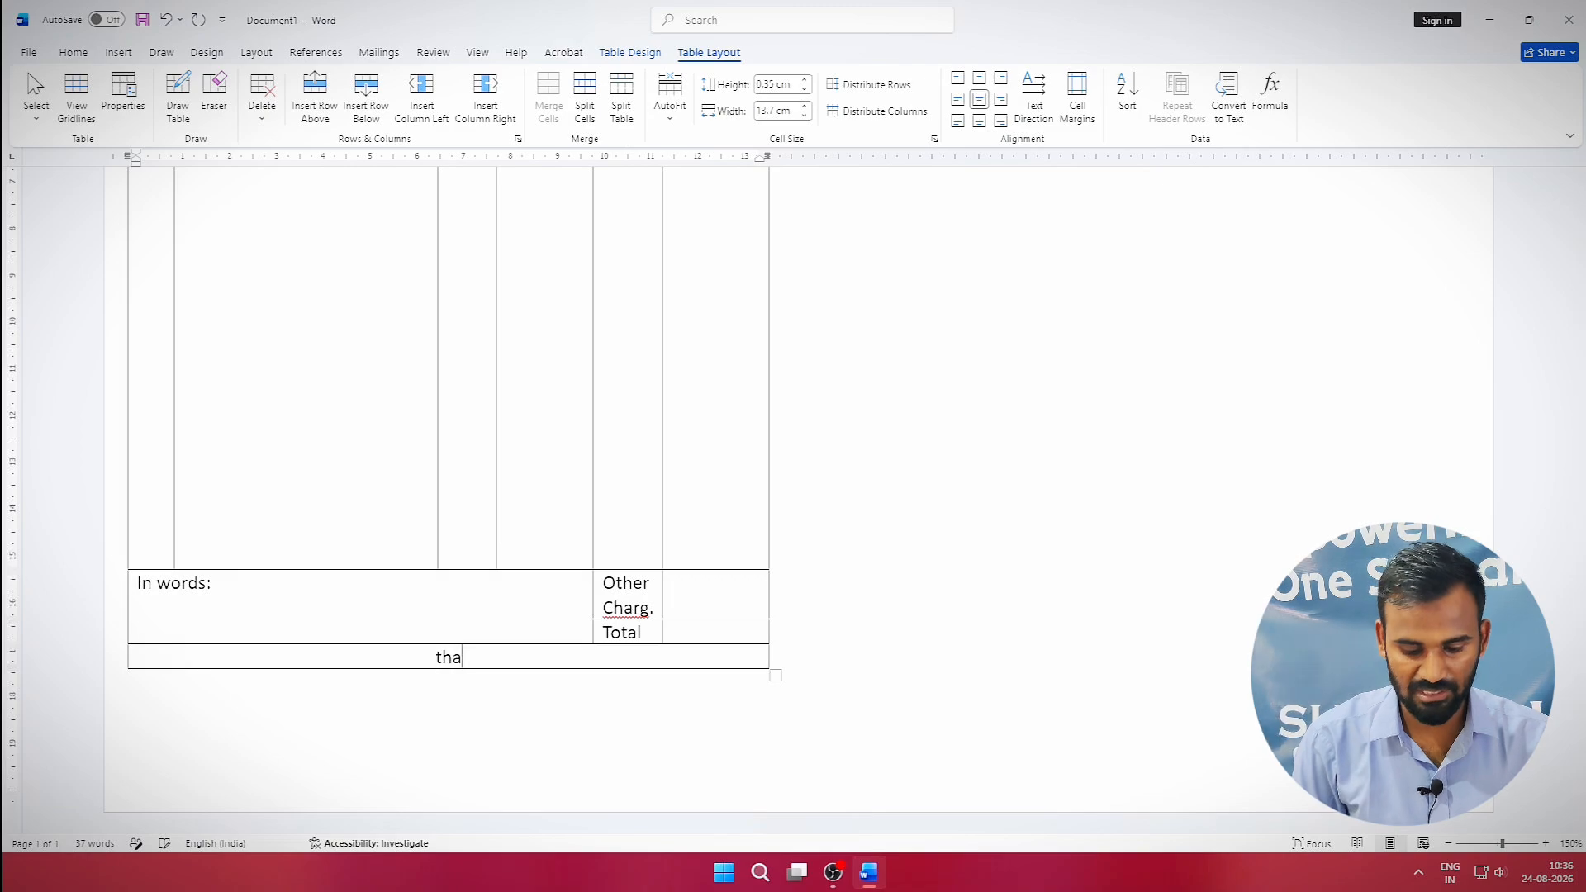
text(sity)
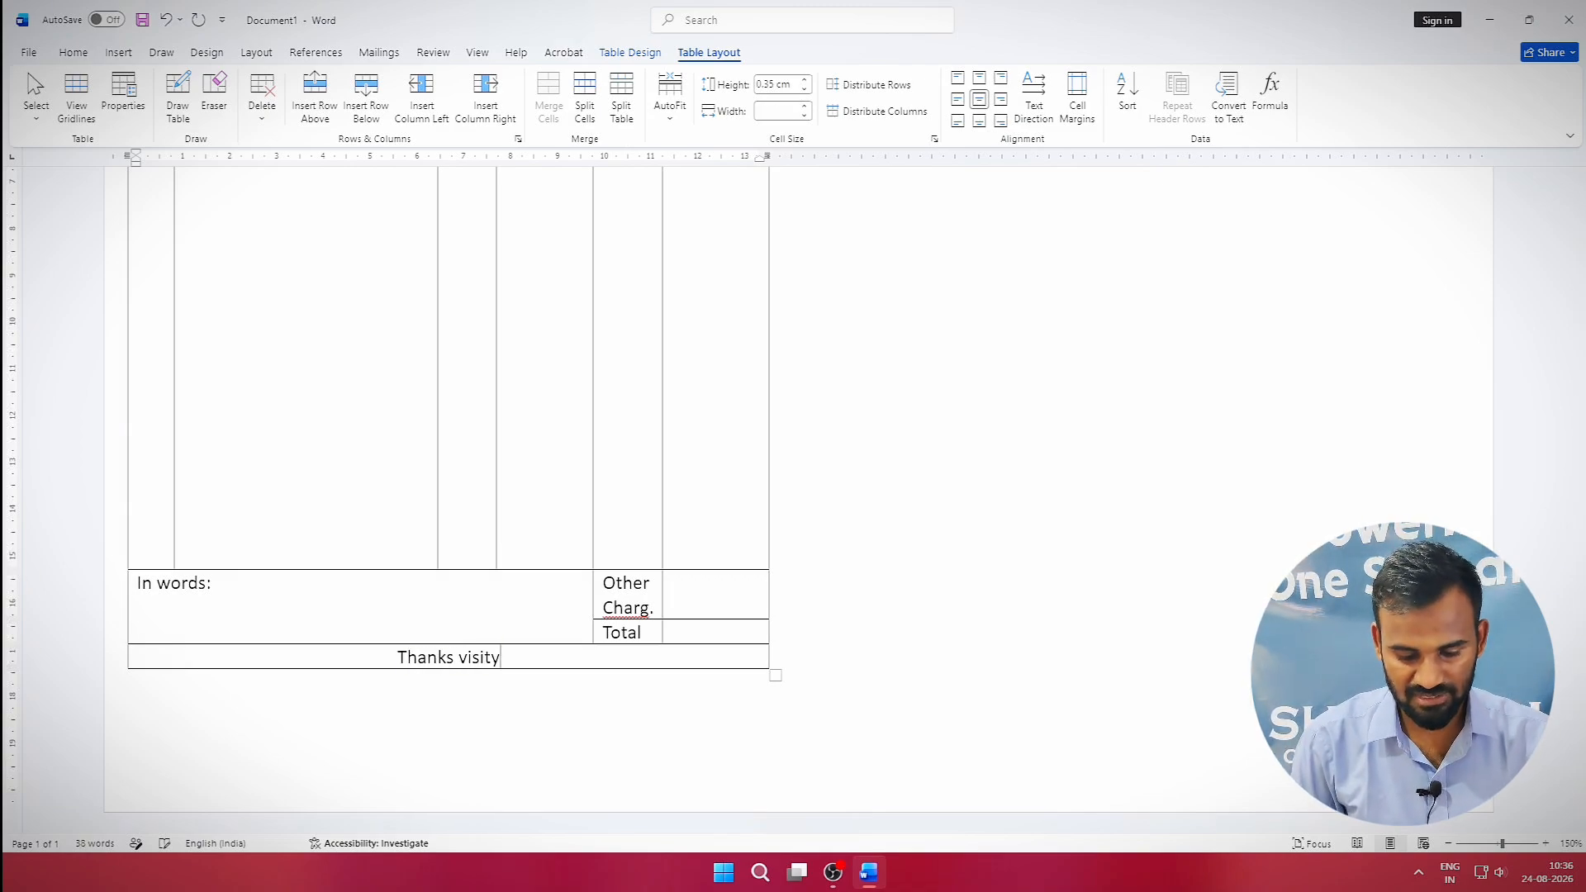
text( us Again)
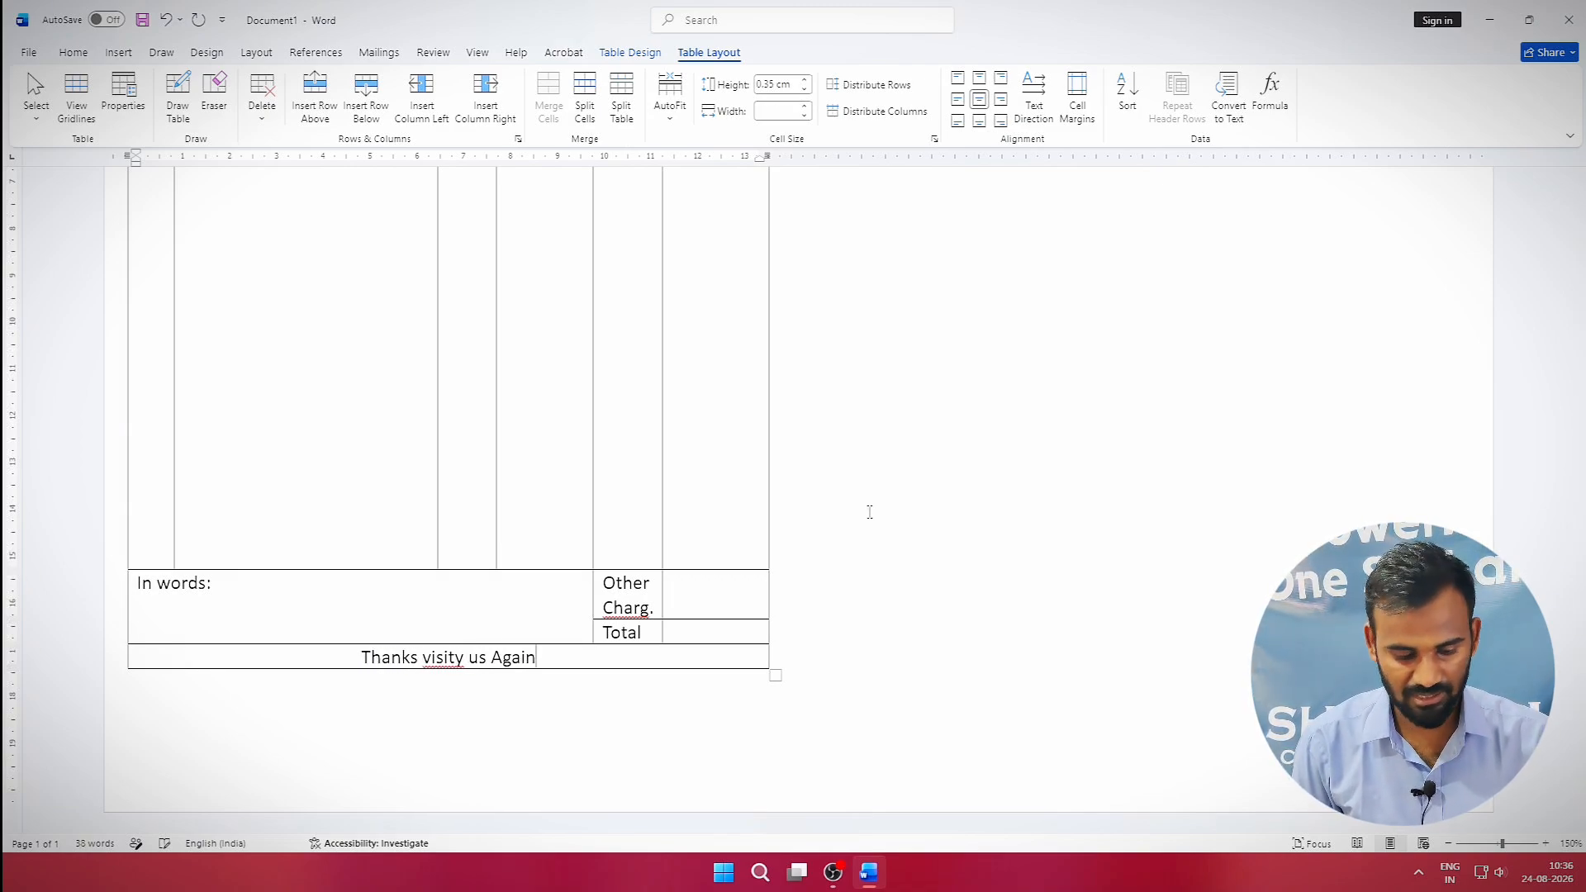
text(.....)
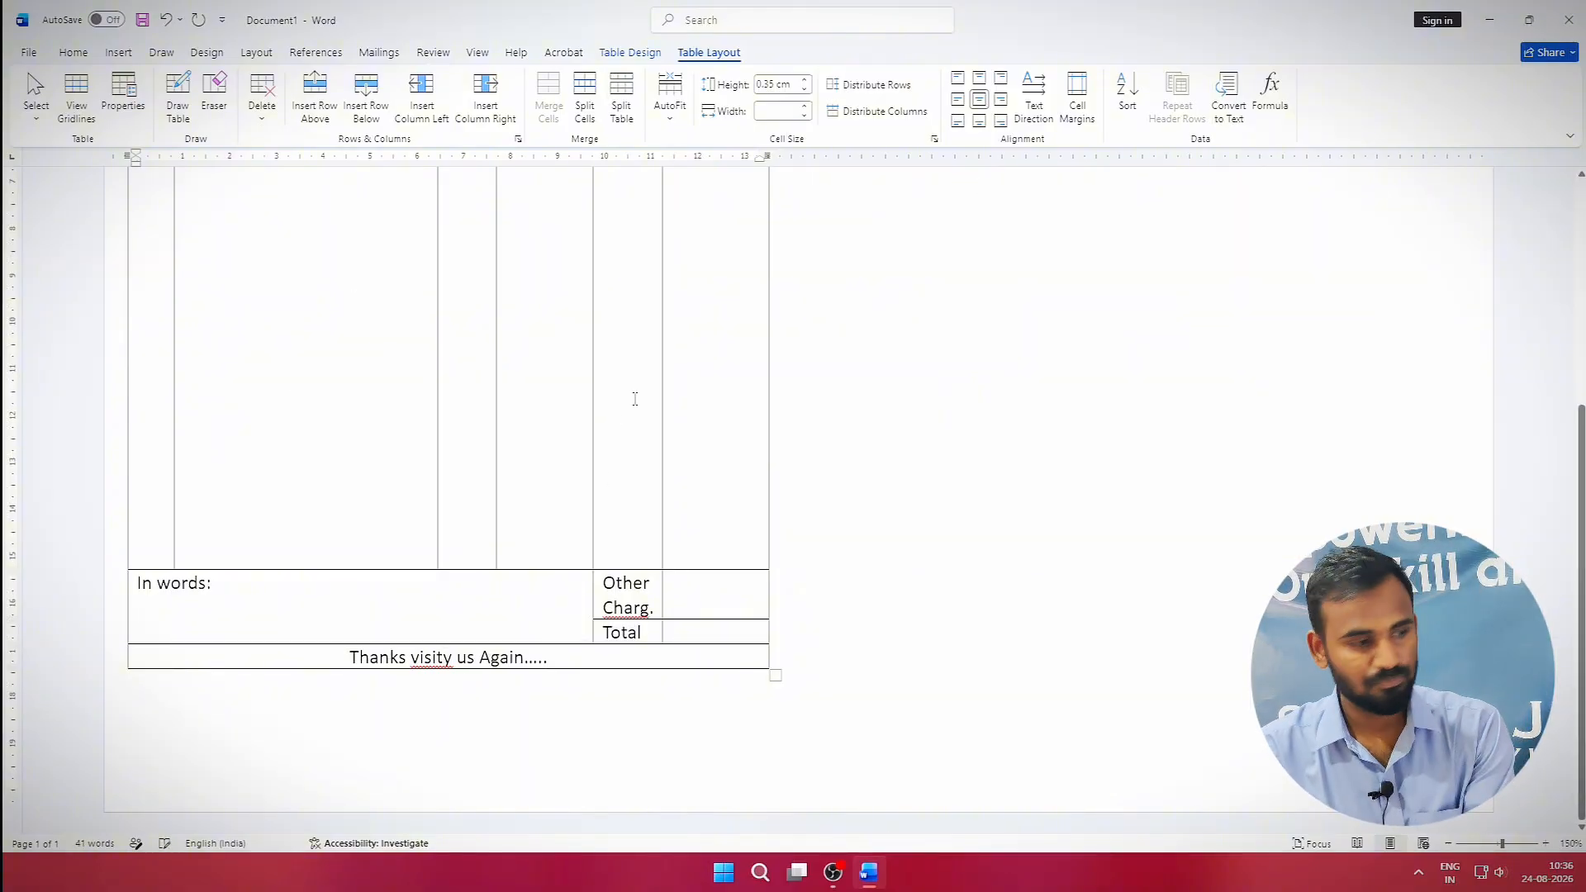
Correct the footer text to read 'Thanks Visit us Again.....'.
key(BackSpace)
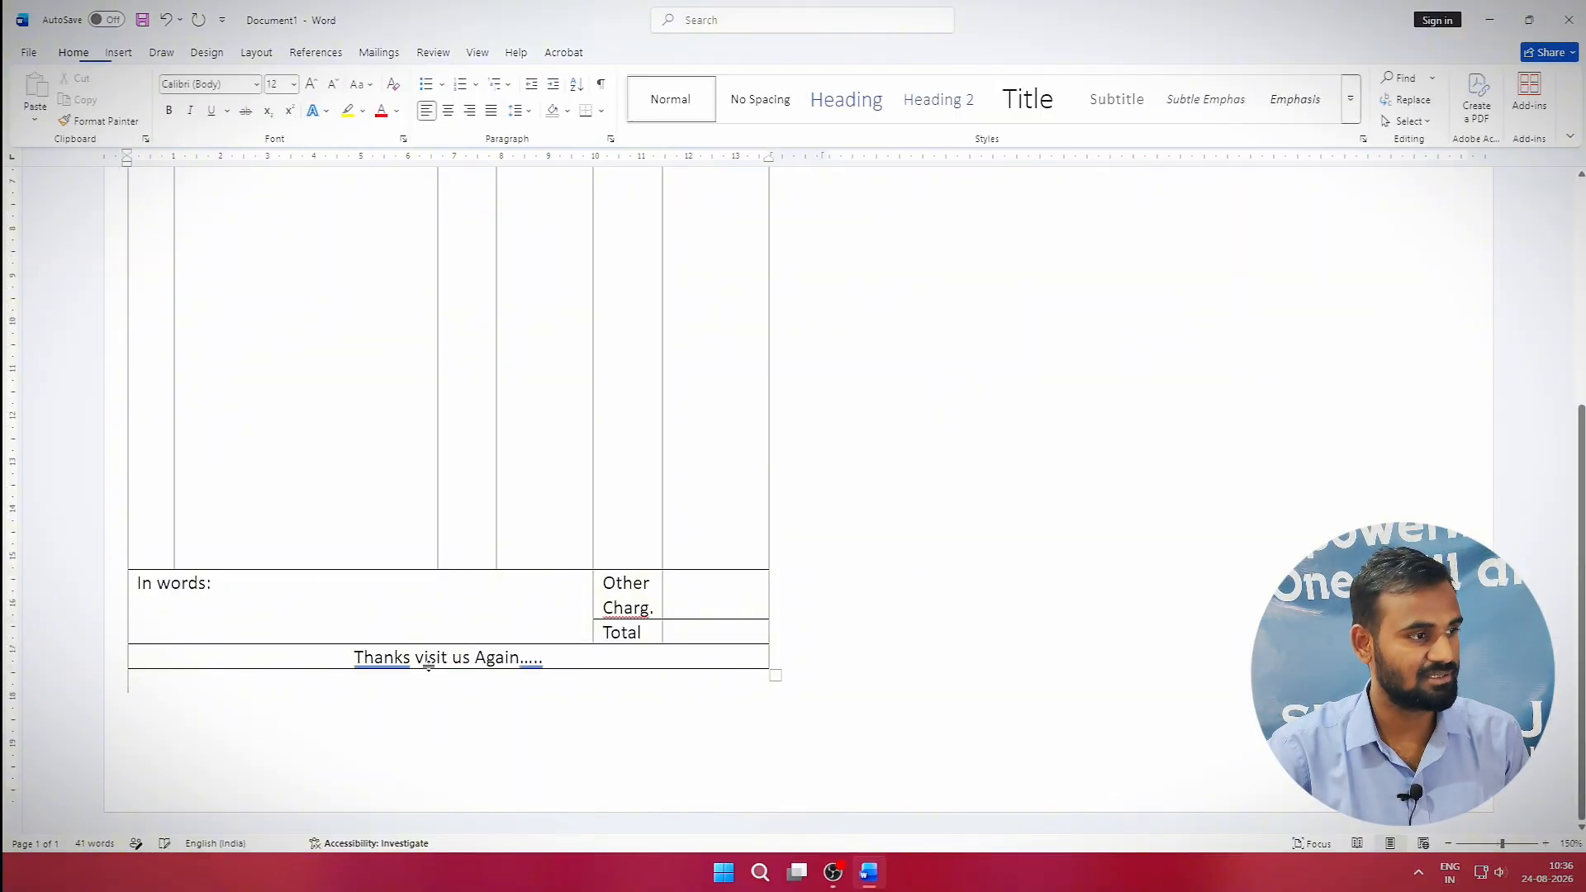
click(424, 657)
key(BackSpace)
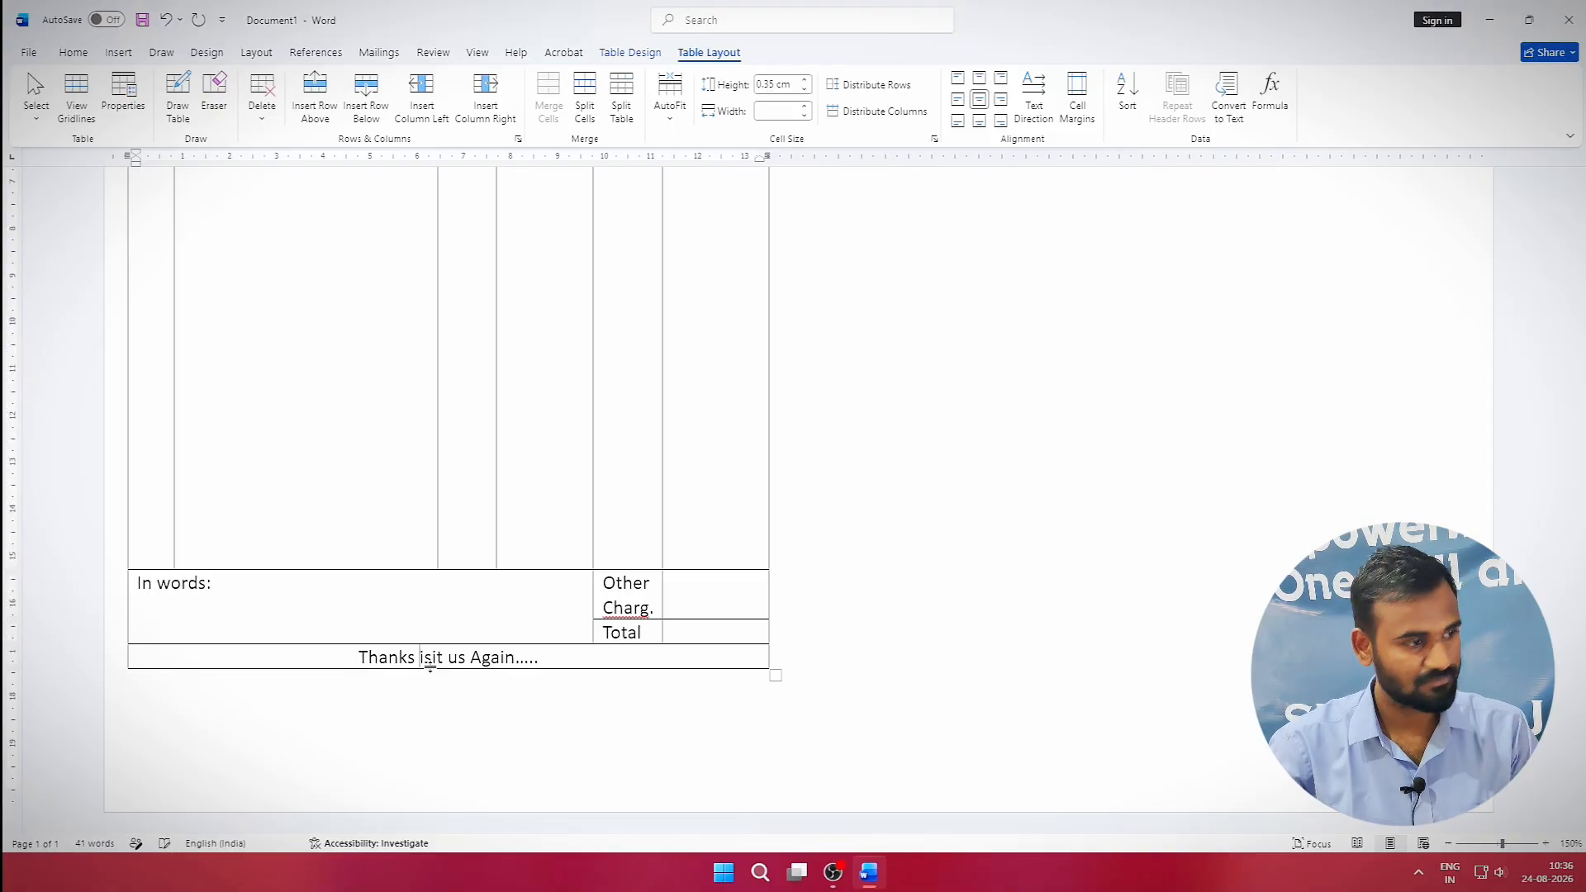
text(V)
click(655, 608)
scroll(501, 613, up, 1)
Add blank lines after and above the thank-you text in the footer row.
scroll(499, 603, up, 2)
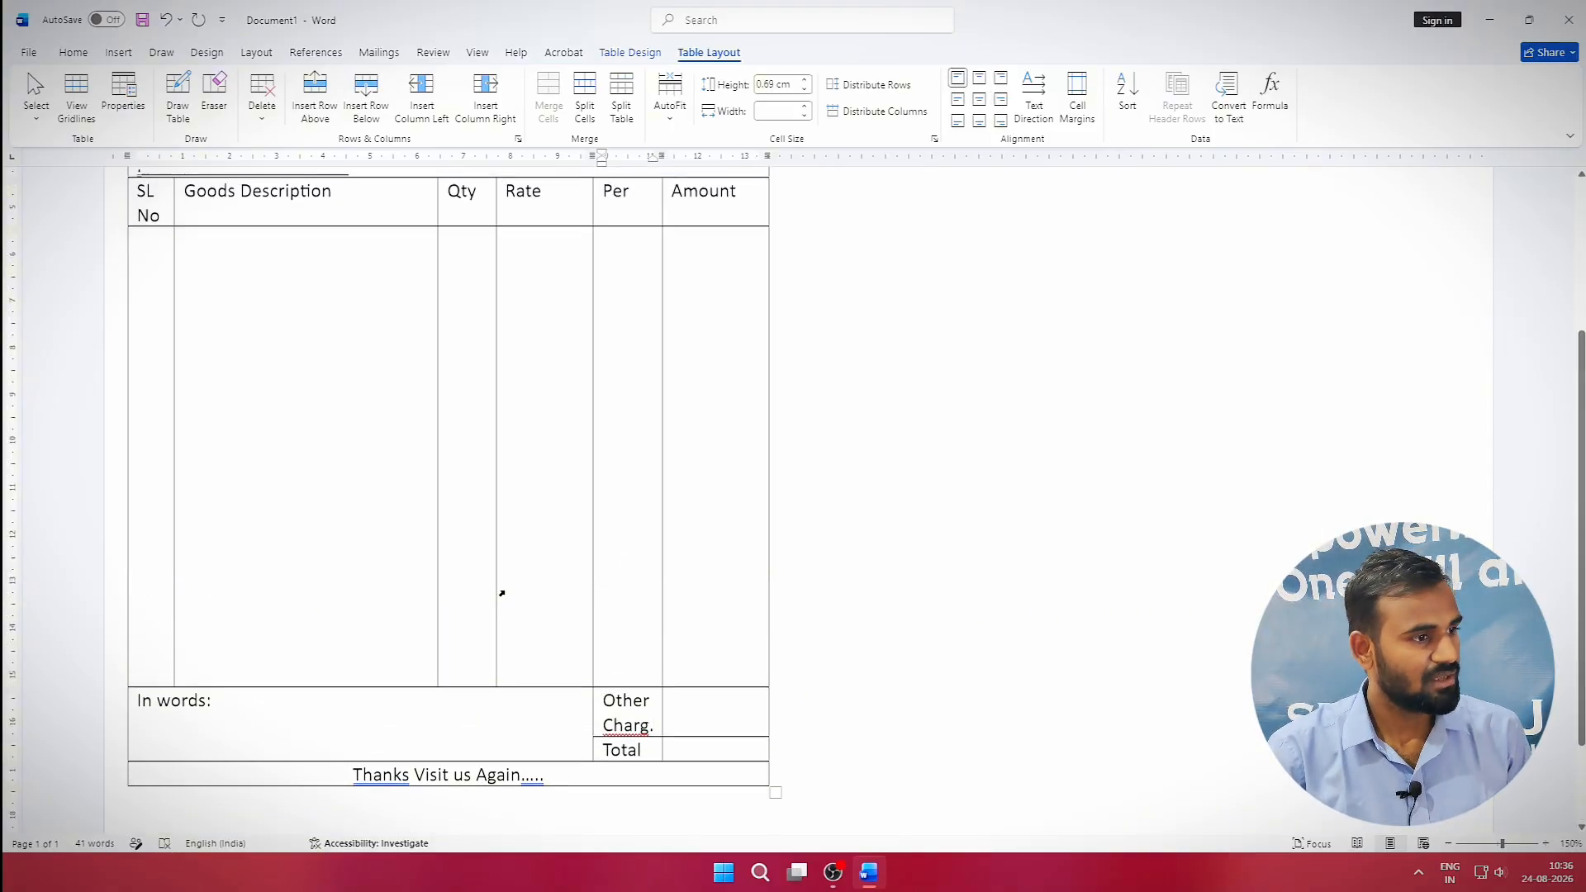
scroll(494, 628, down, 3)
click(340, 723)
click(335, 559)
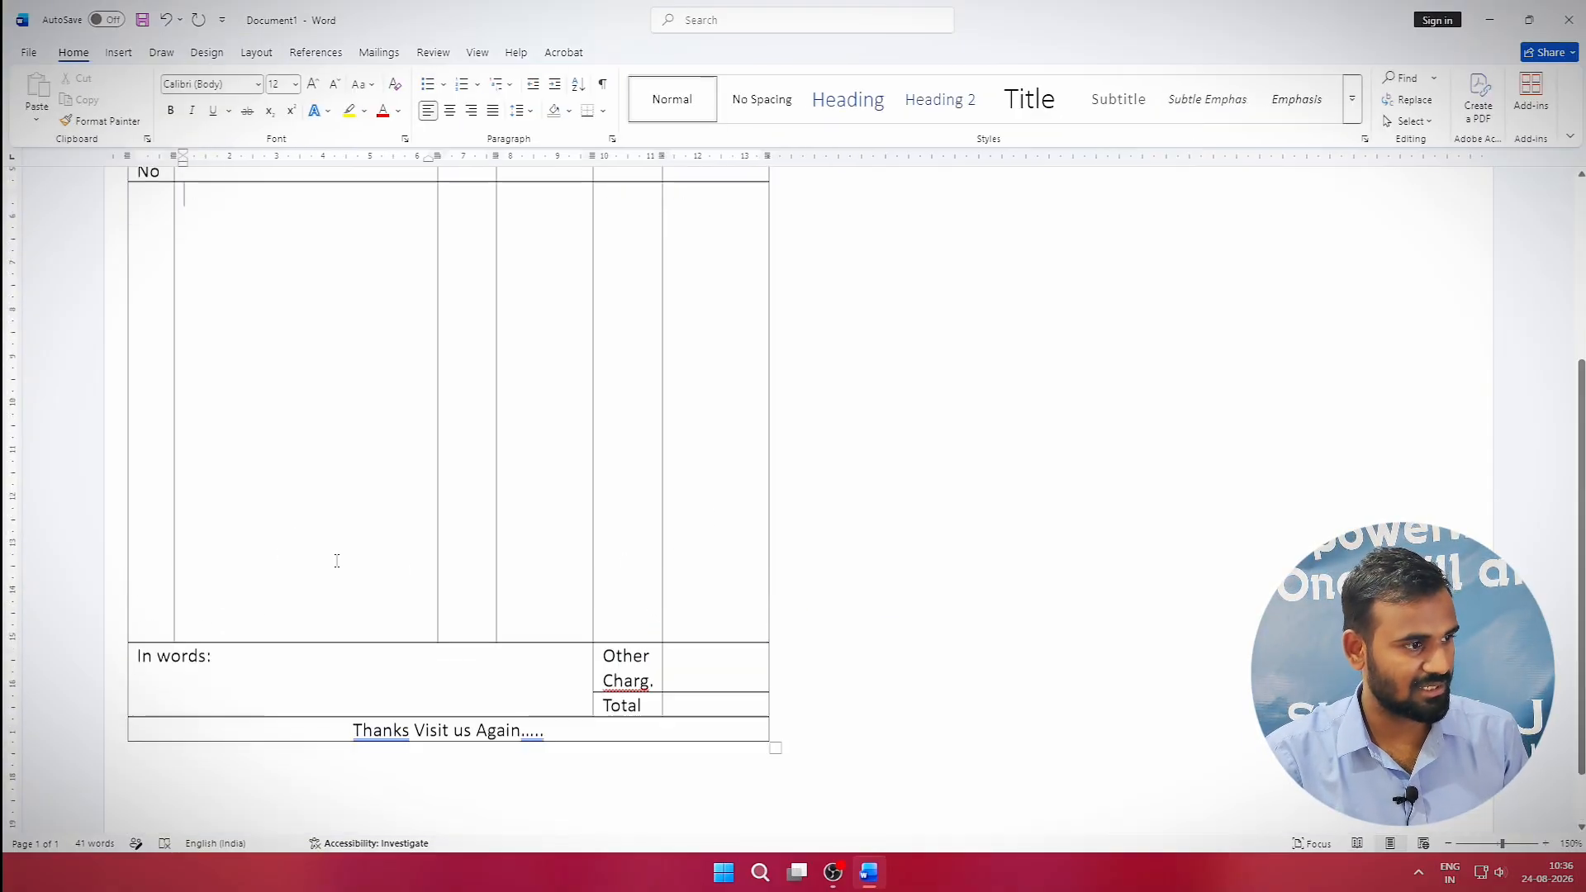
scroll(443, 628, up, 2)
scroll(446, 648, down, 2)
click(456, 700)
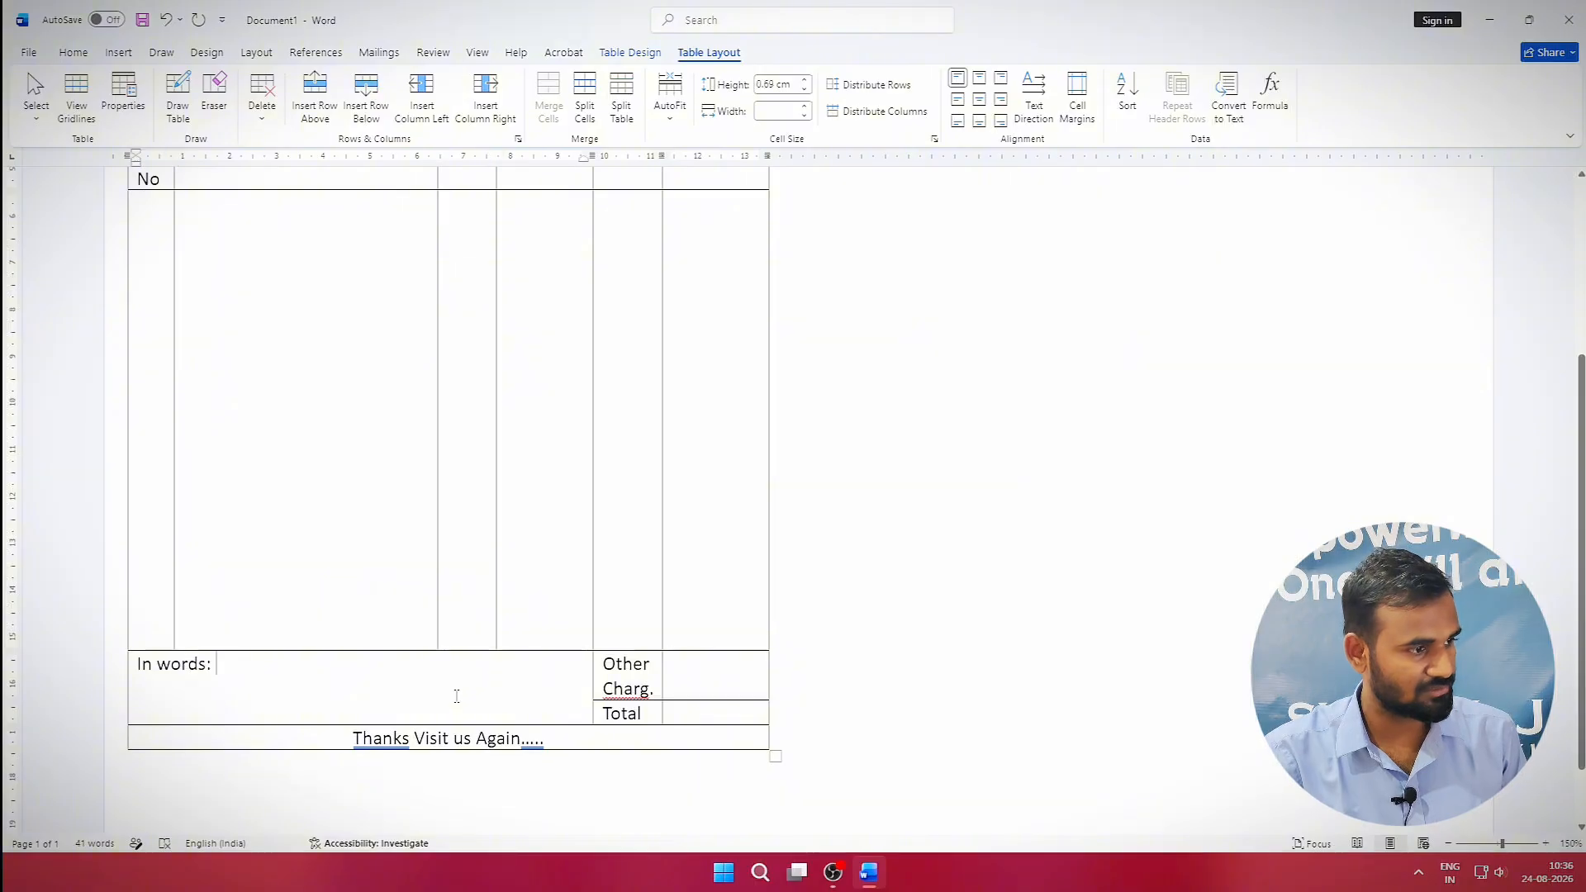
click(573, 737)
key(Return)
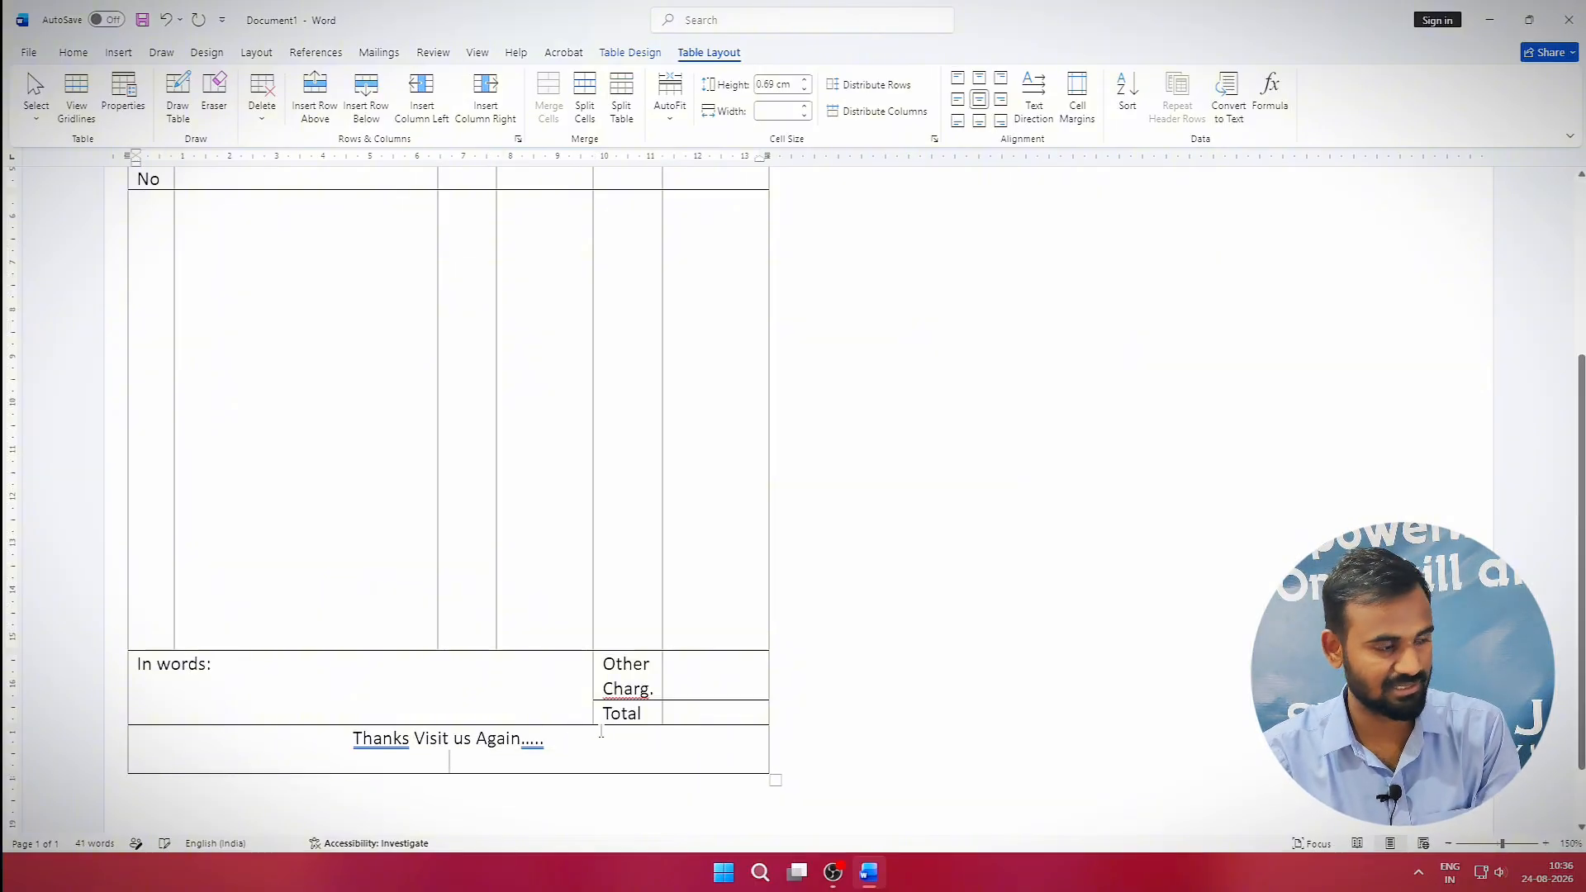
click(342, 748)
key(Return)
Adjust the tall first-column item cell's height, adding lines then removing the extra one.
scroll(413, 733, down, 1)
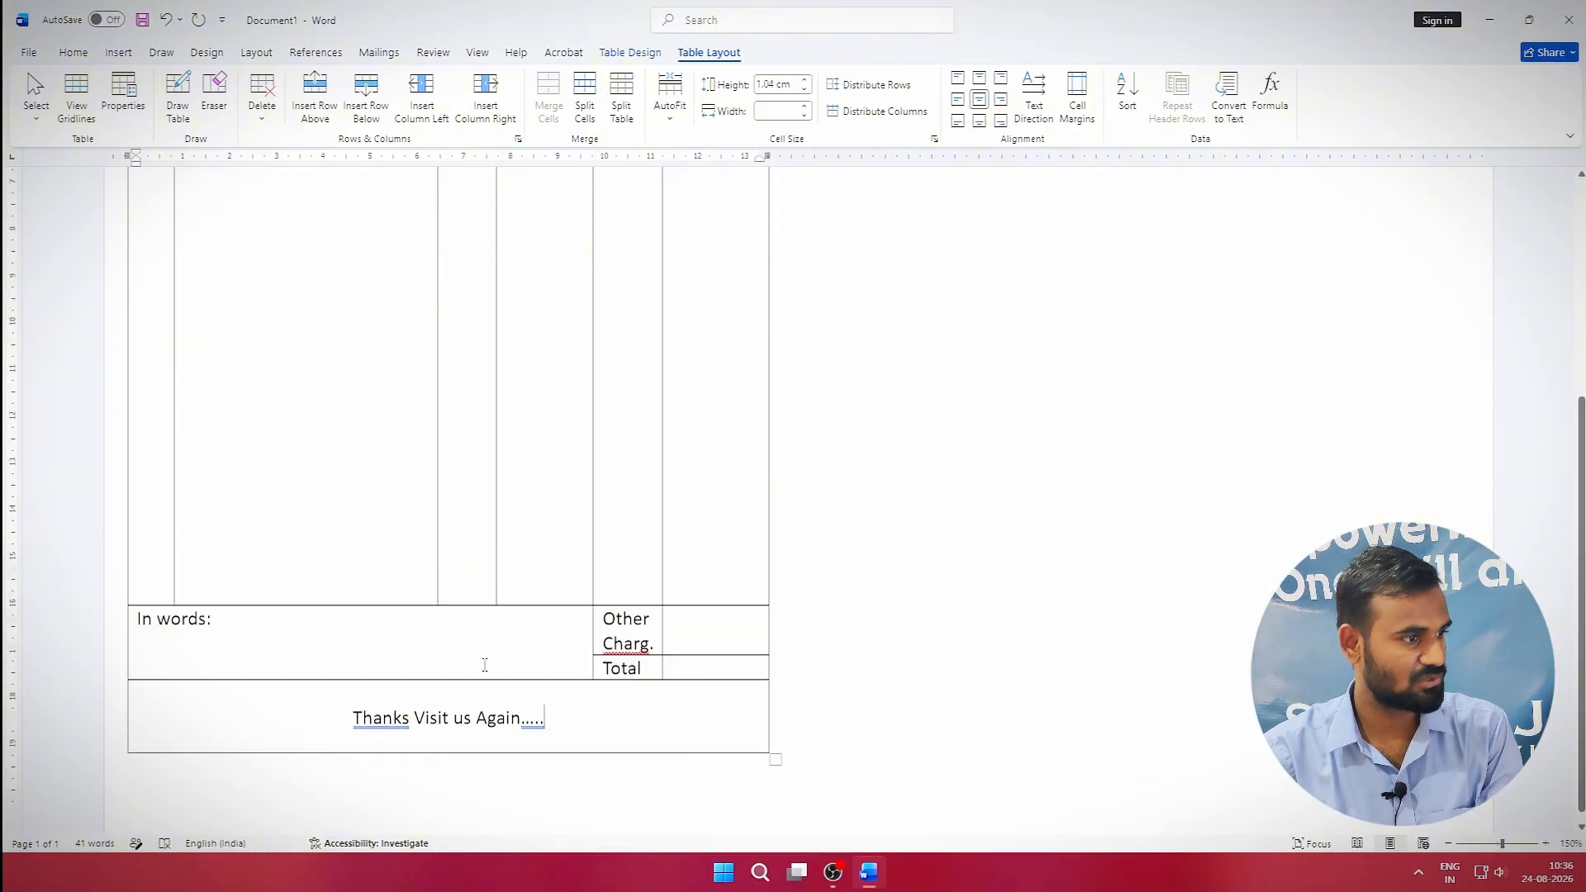
click(189, 785)
click(109, 784)
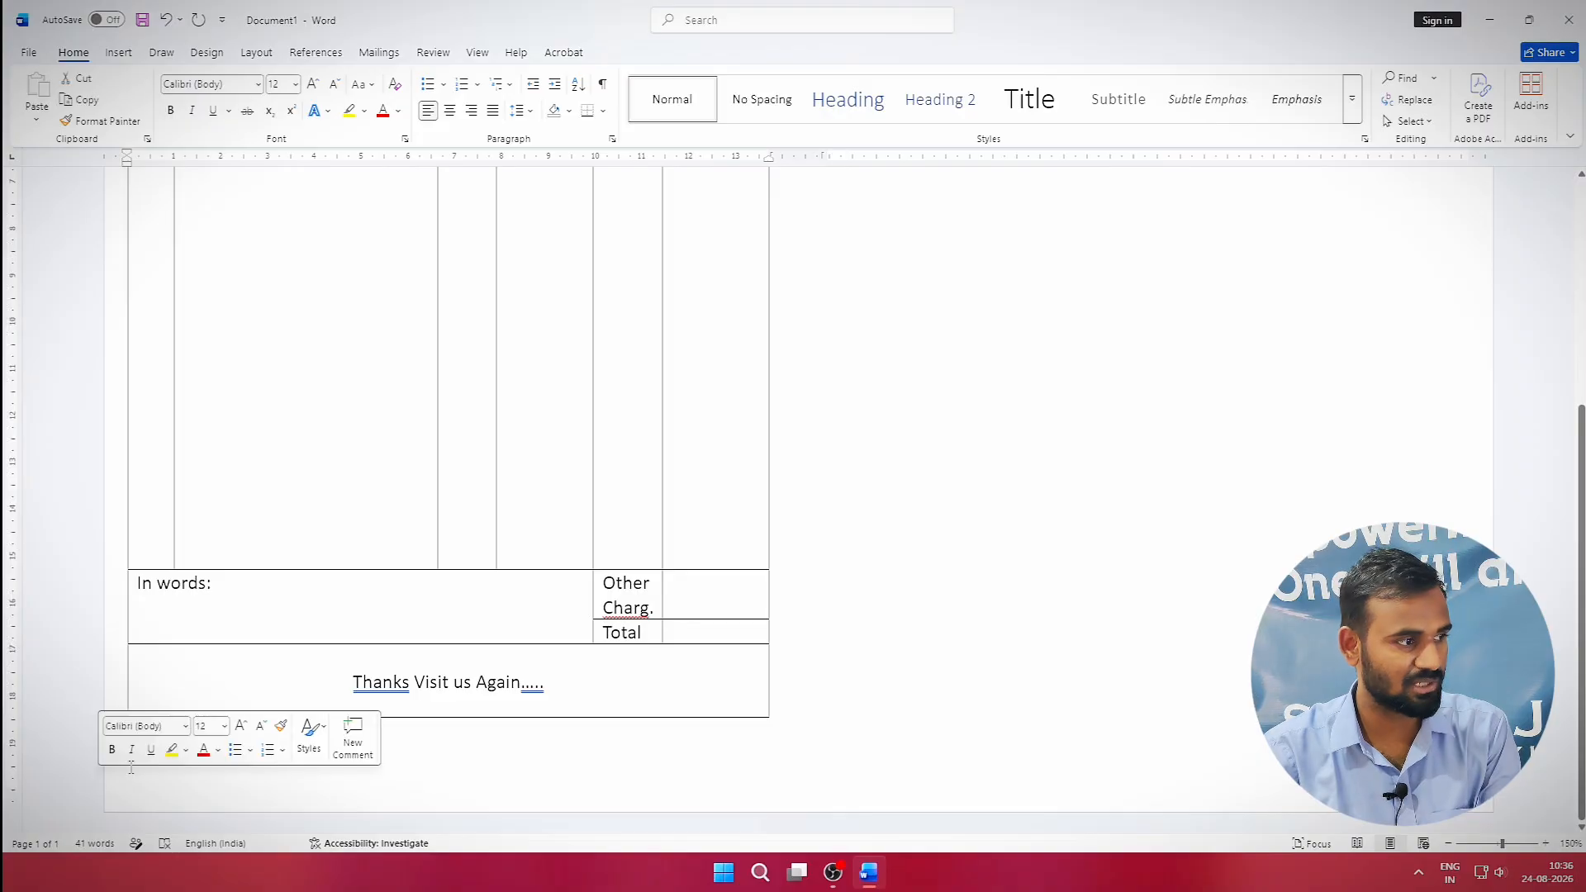
scroll(210, 618, up, 1)
click(220, 593)
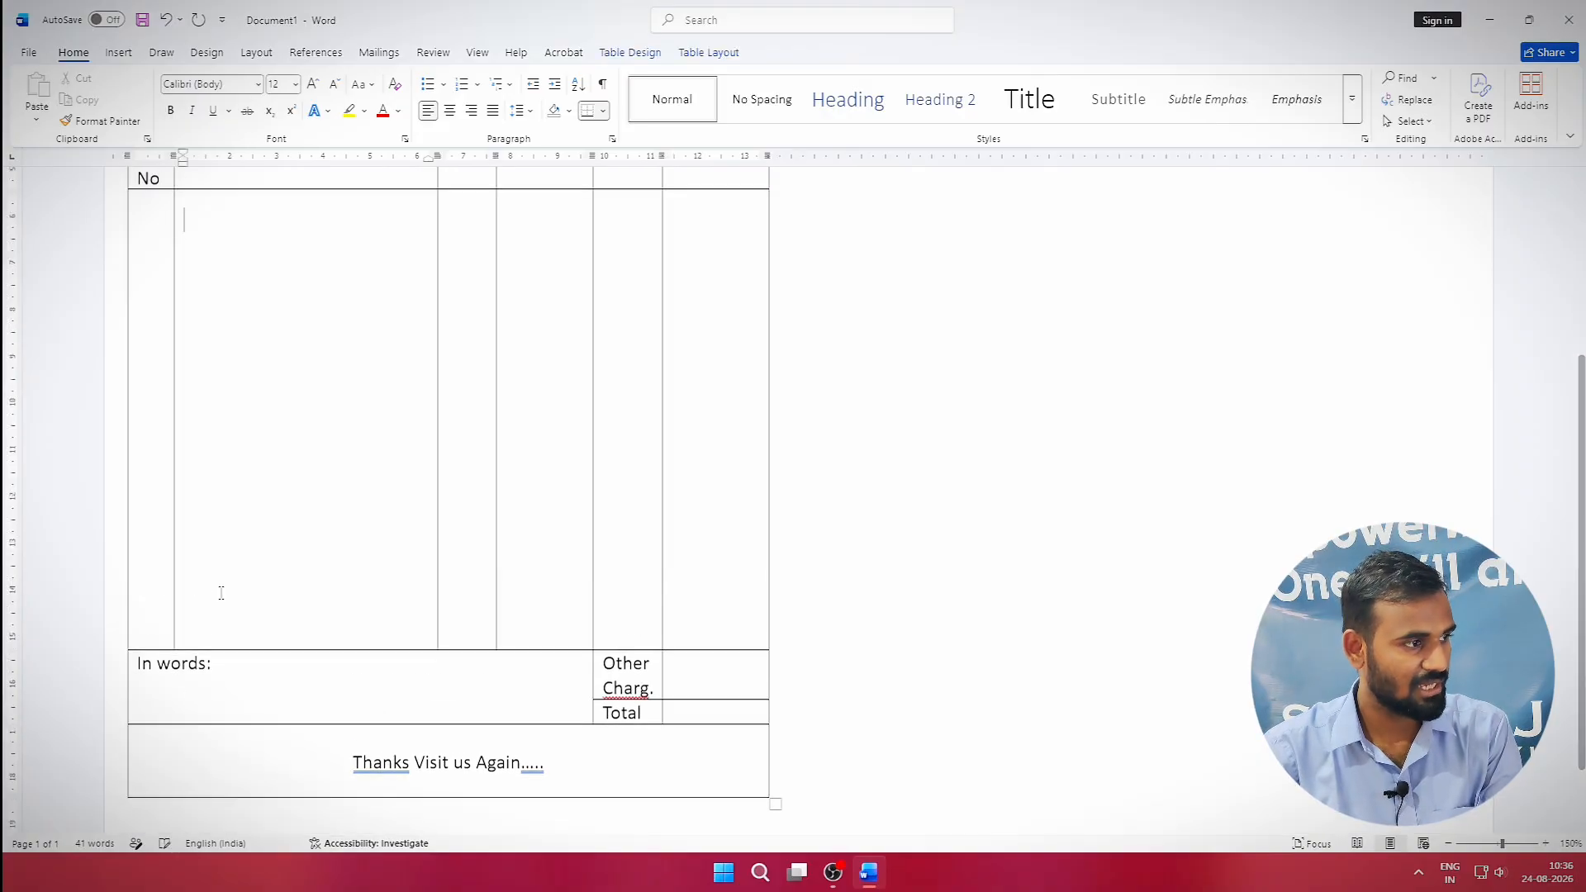
click(165, 587)
key(Return)
scroll(174, 612, down, 1)
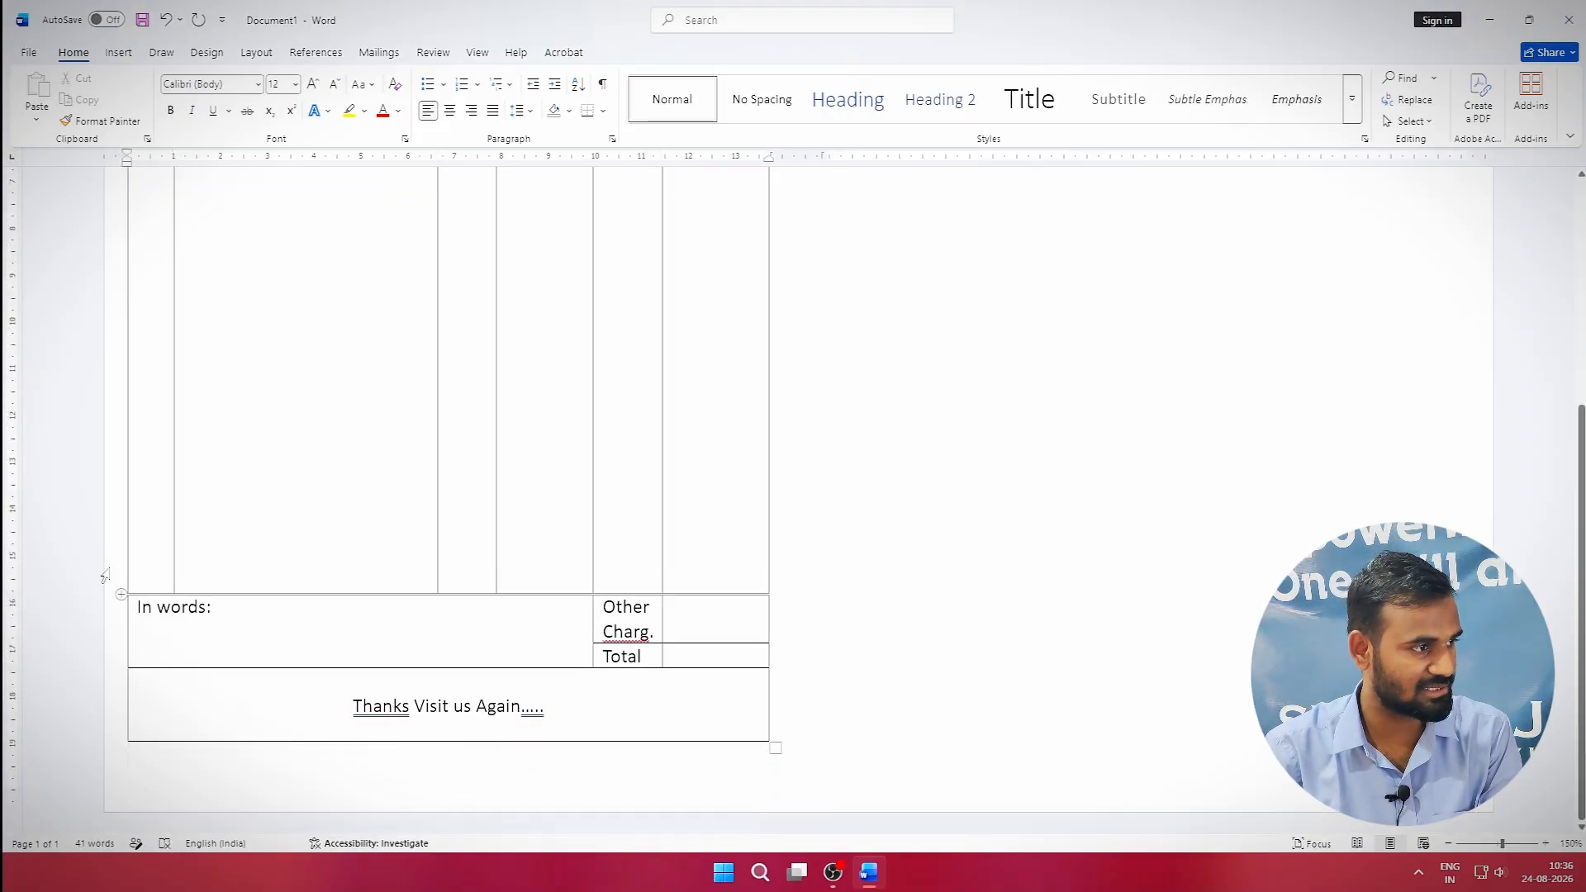
click(152, 520)
key(Return)
click(132, 727)
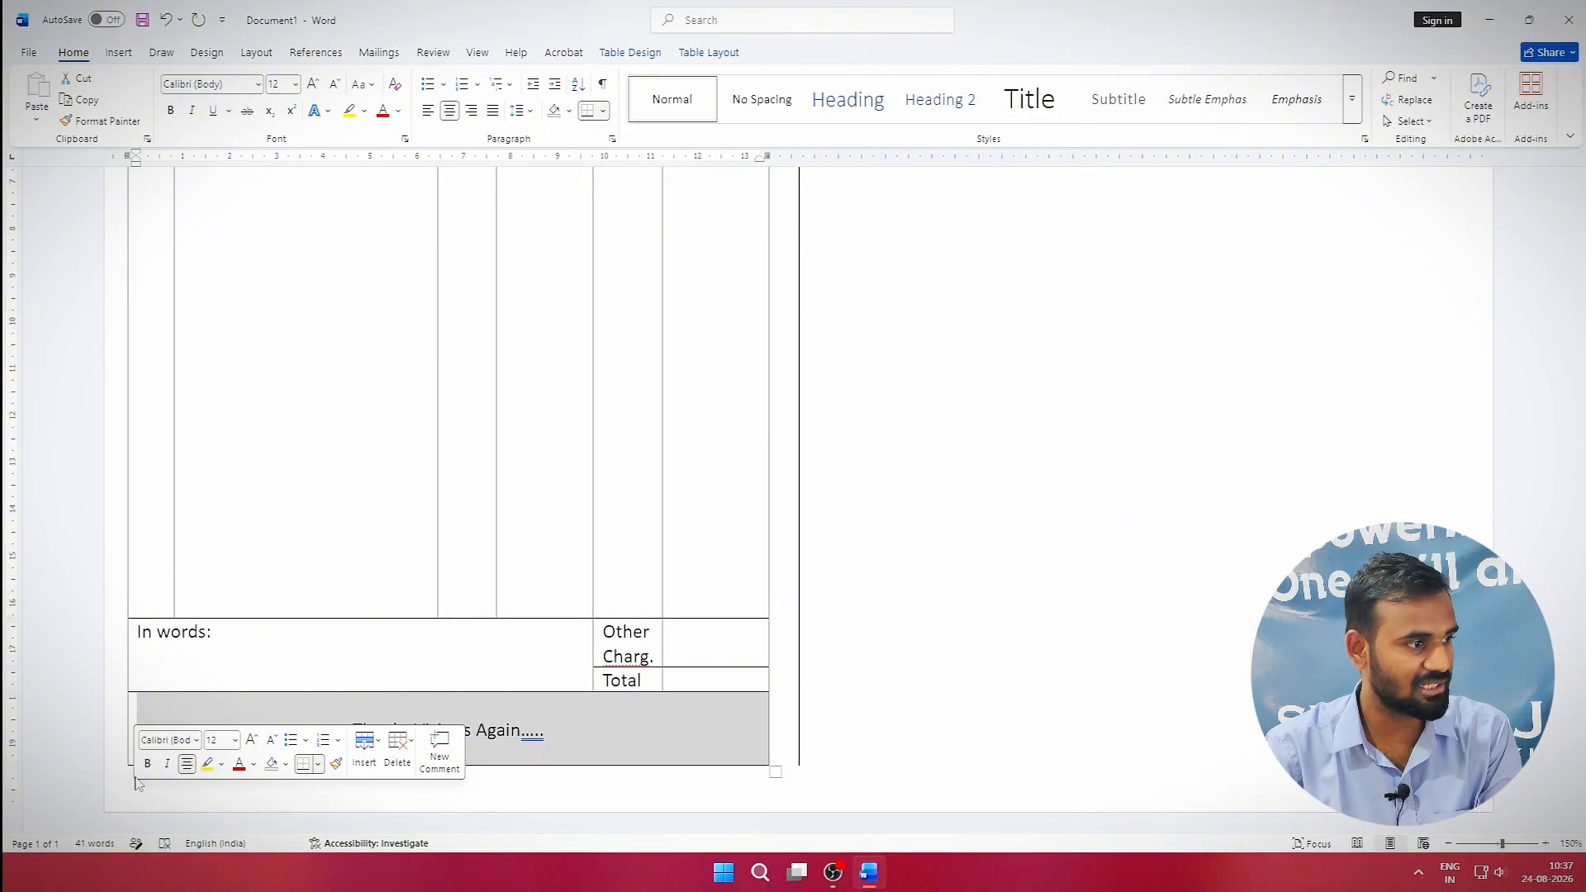
click(161, 581)
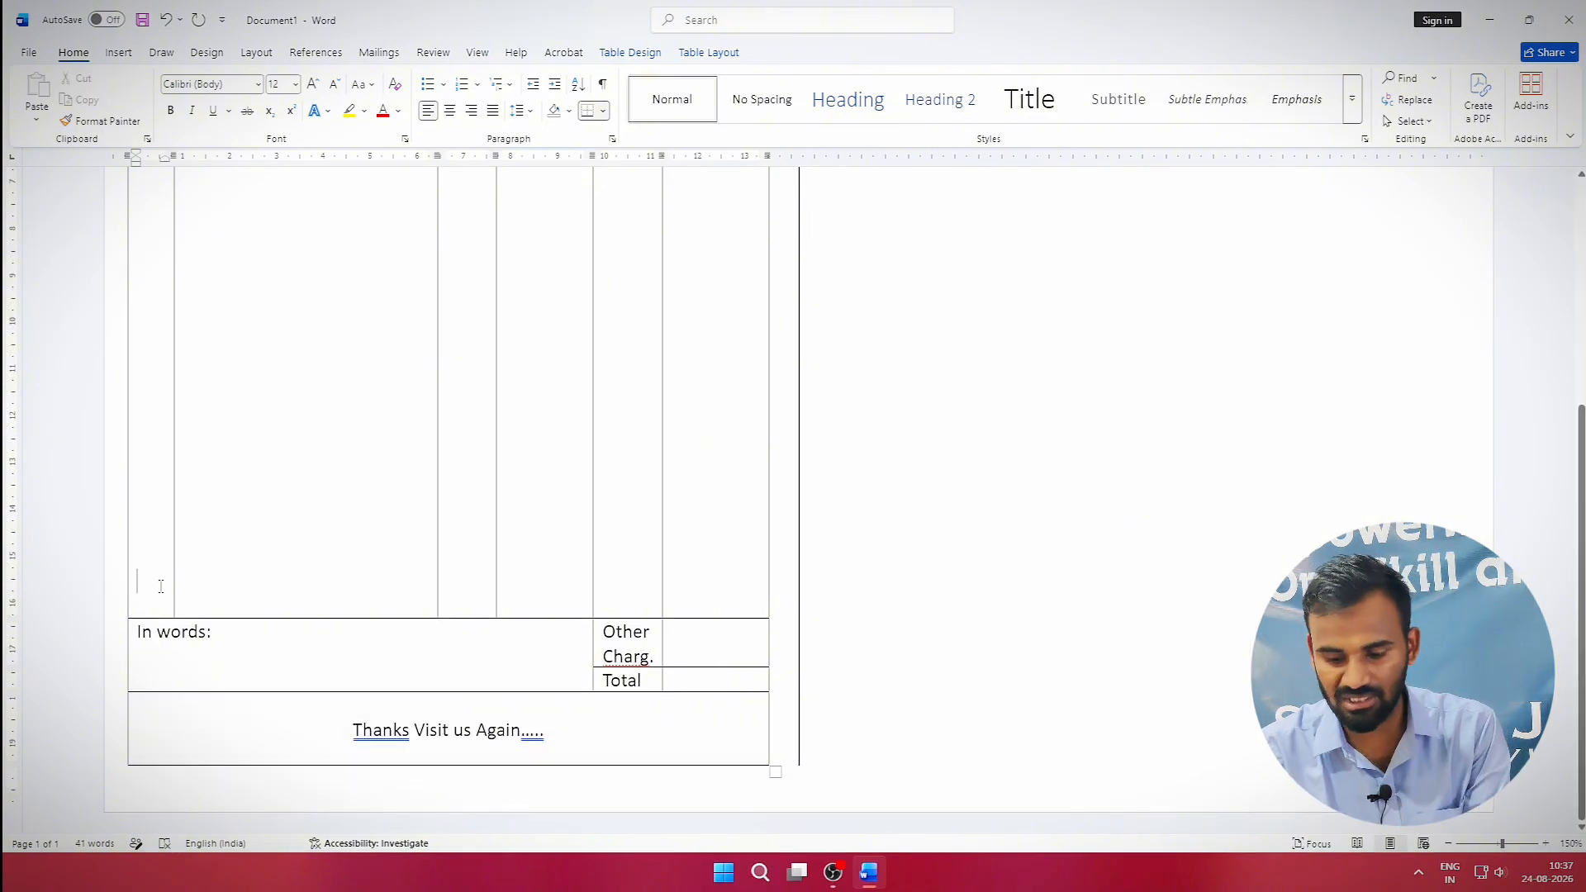
key(BackSpace)
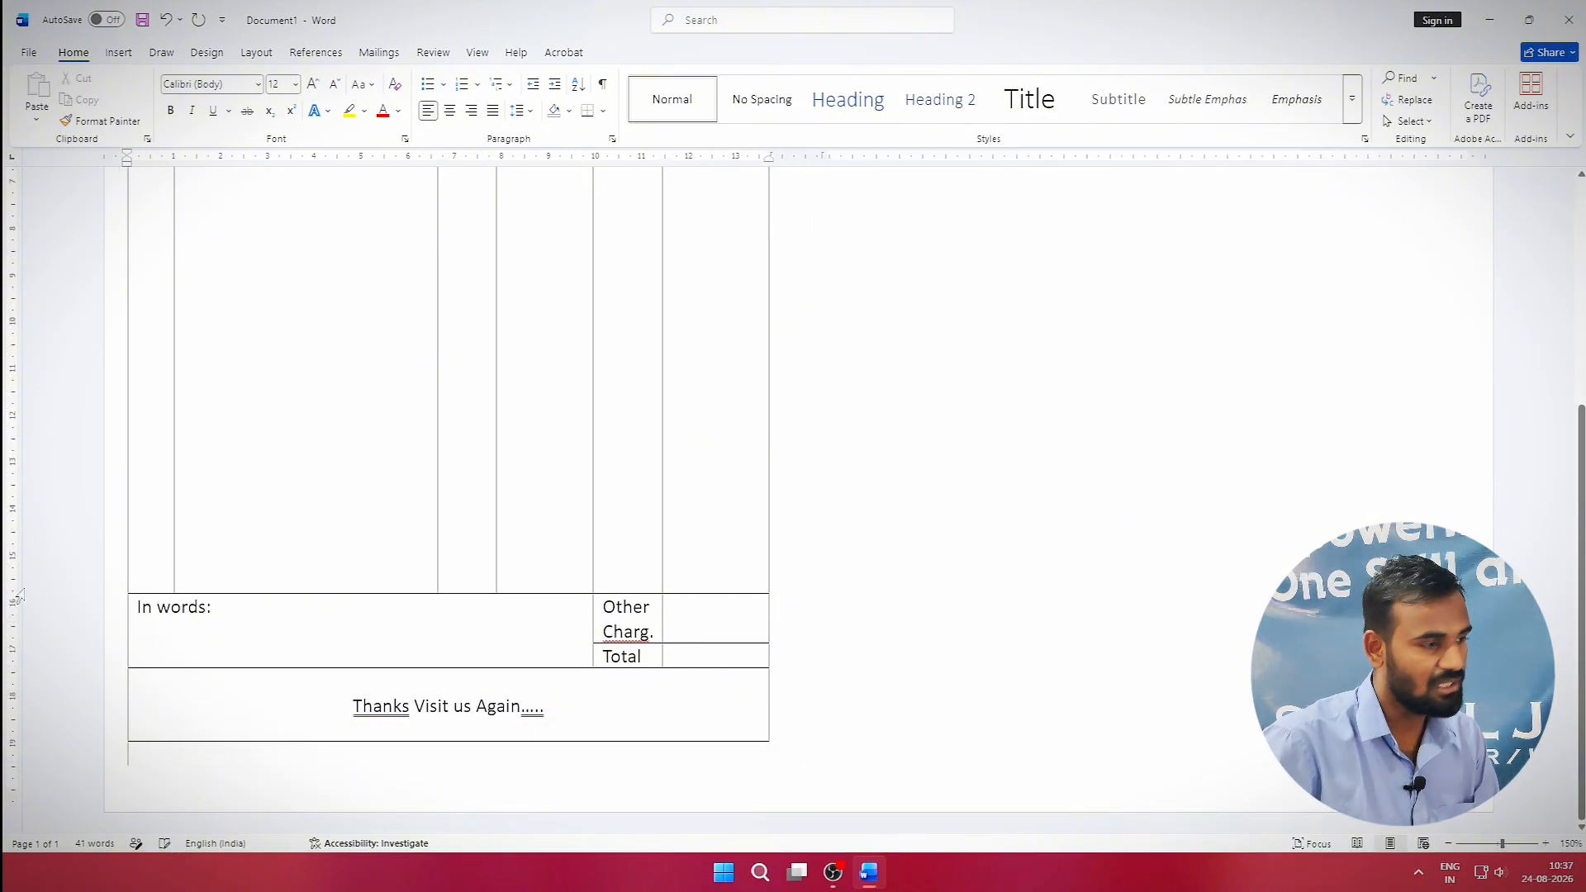
ctrl+scroll(114, 493, down, 7)
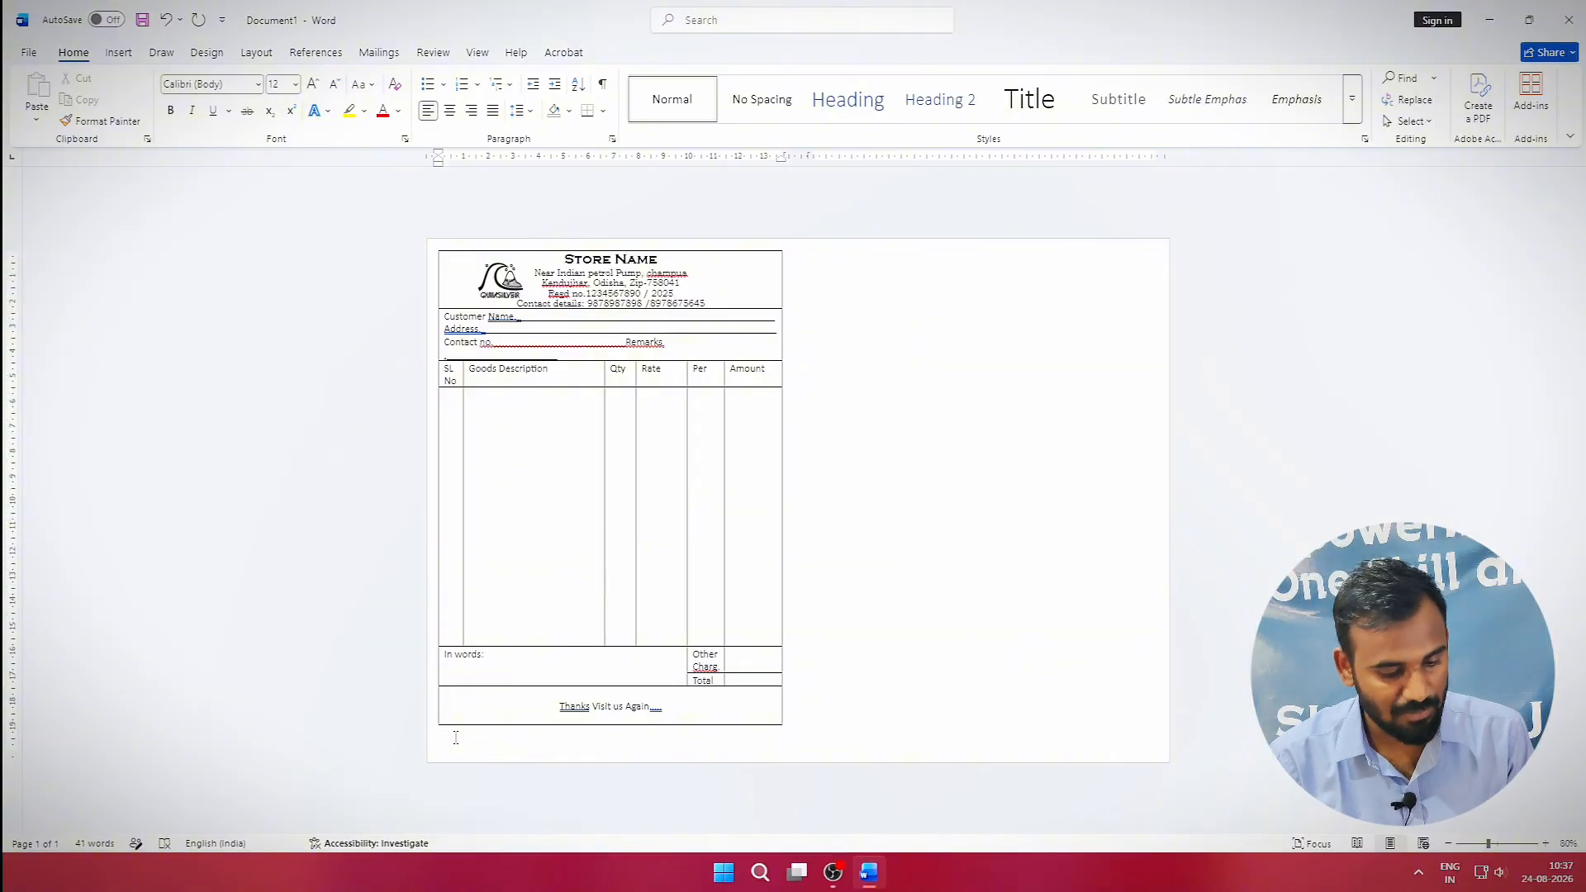
Select the whole invoice table, add a column break below it, and paste the copy there.
key(shift+Up)
key(shift+Up)
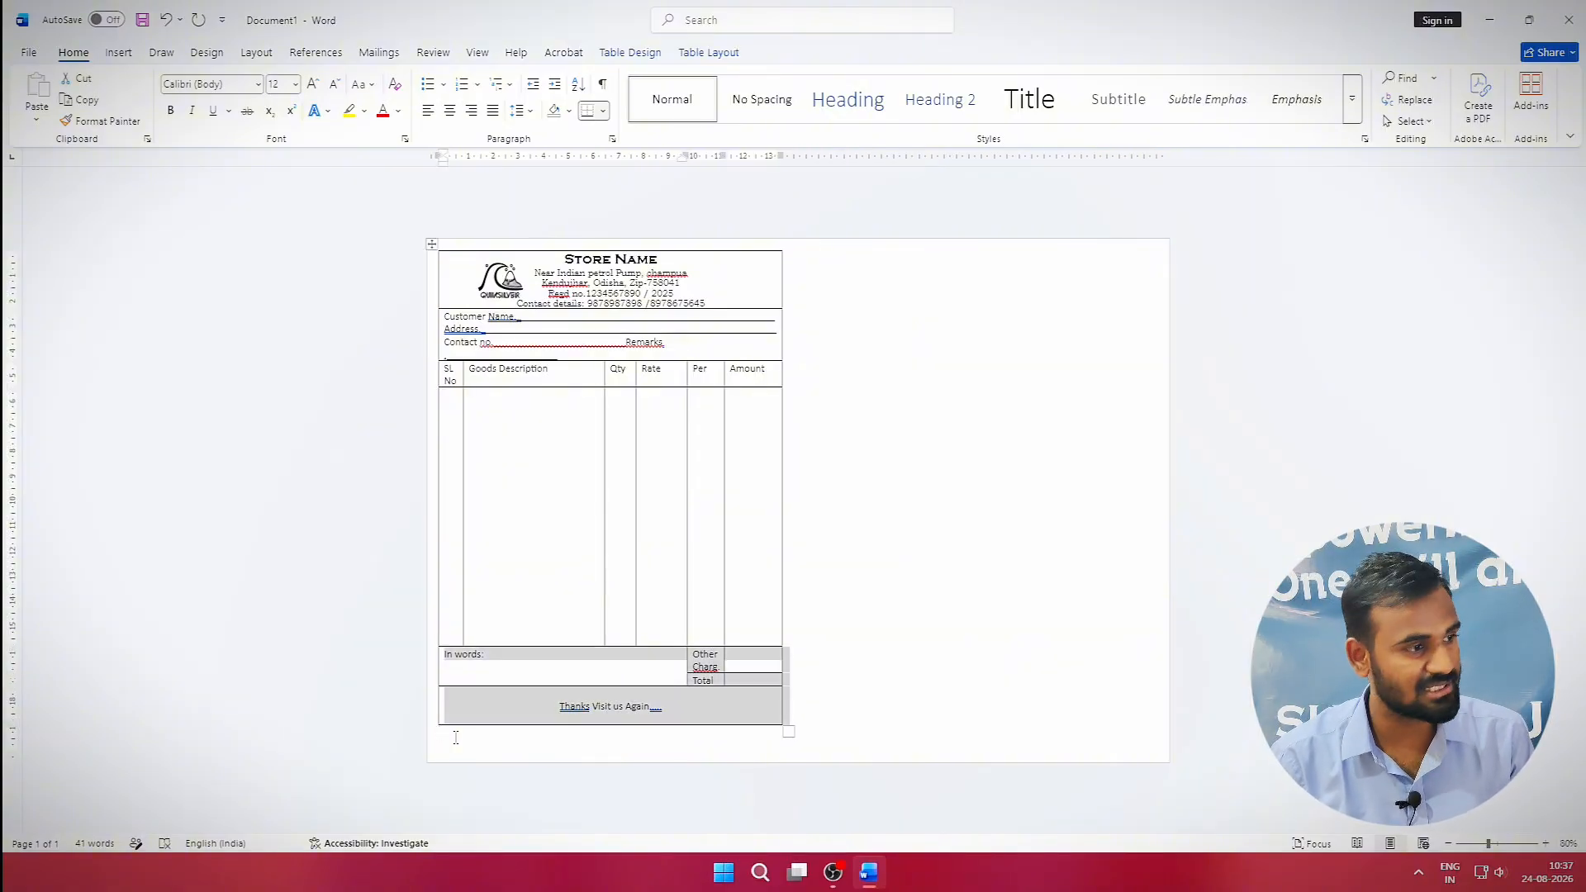
key(shift+Up)
key(shift+Up)
key(shift+Up)
key(shift+Up)
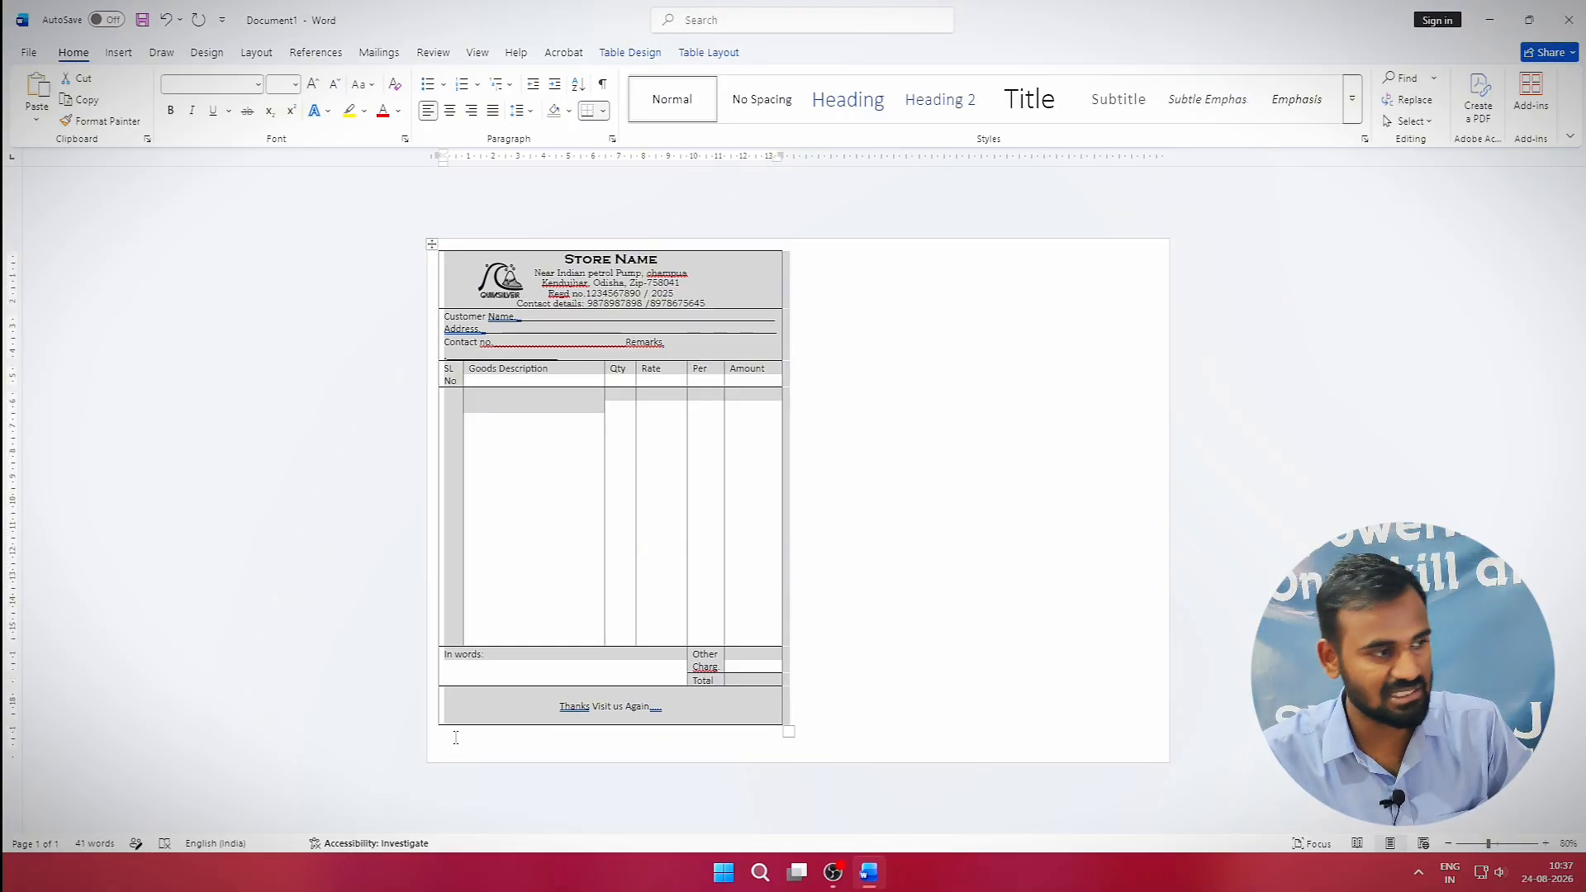
click(456, 737)
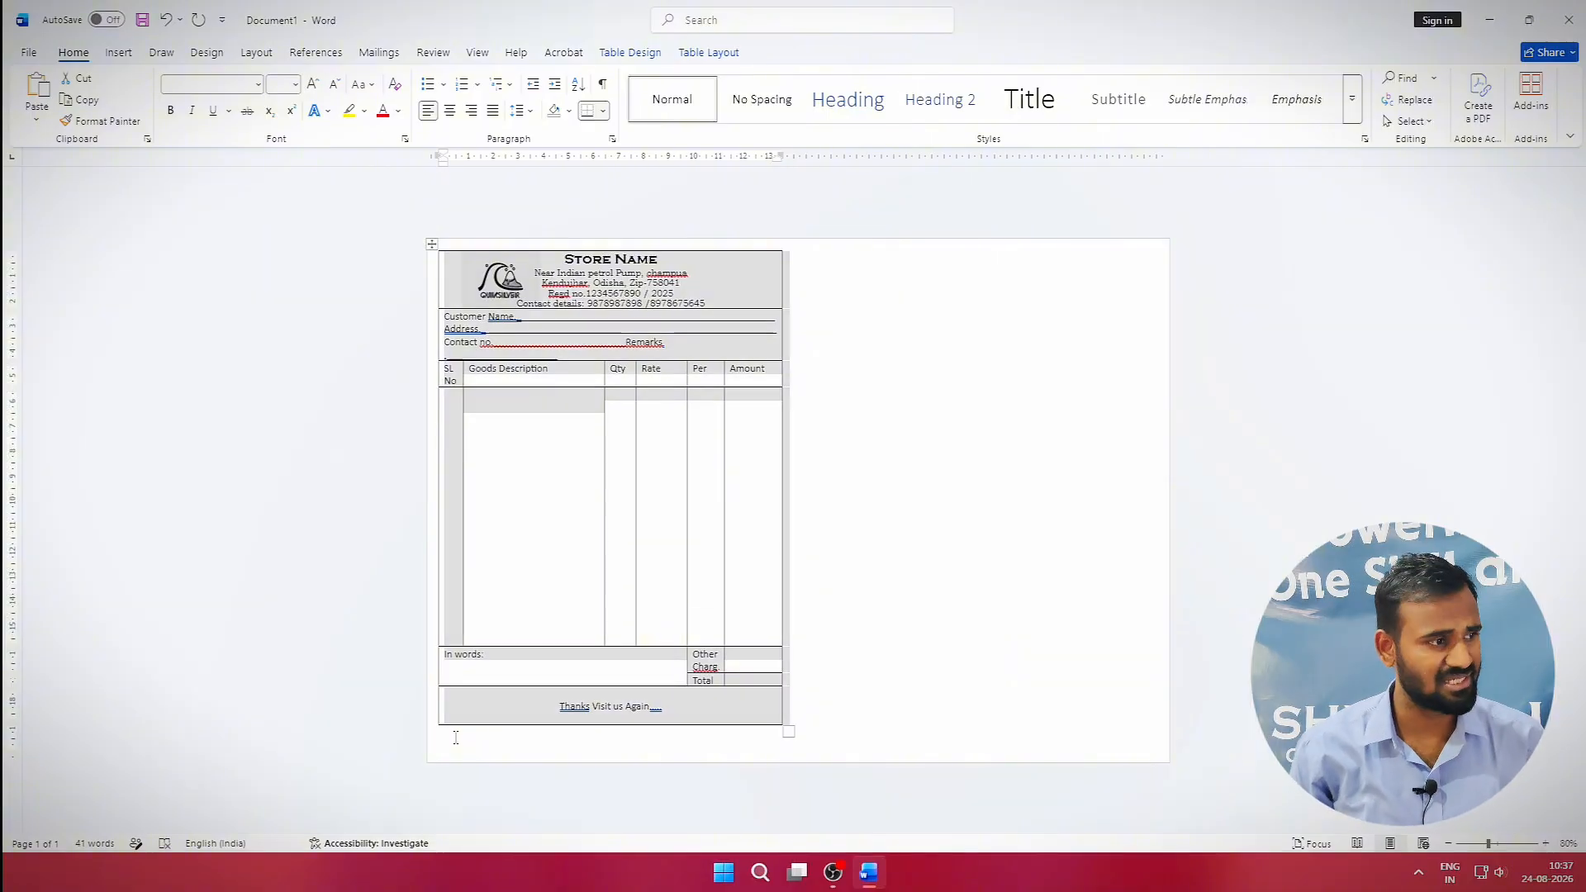
key(ctrl+shift+Return)
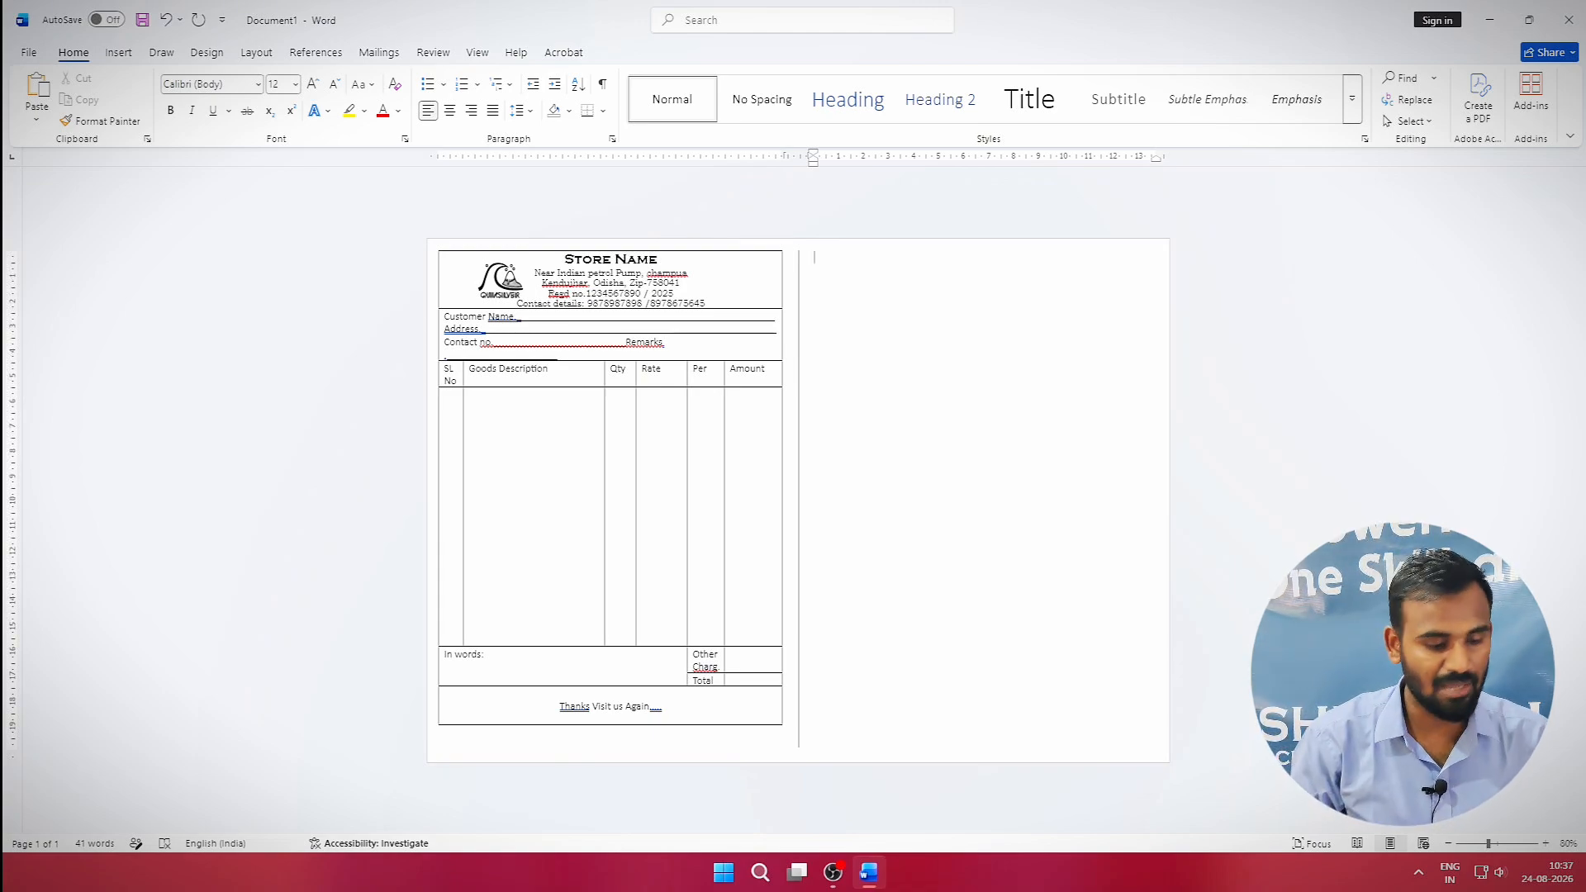
key(ctrl+v)
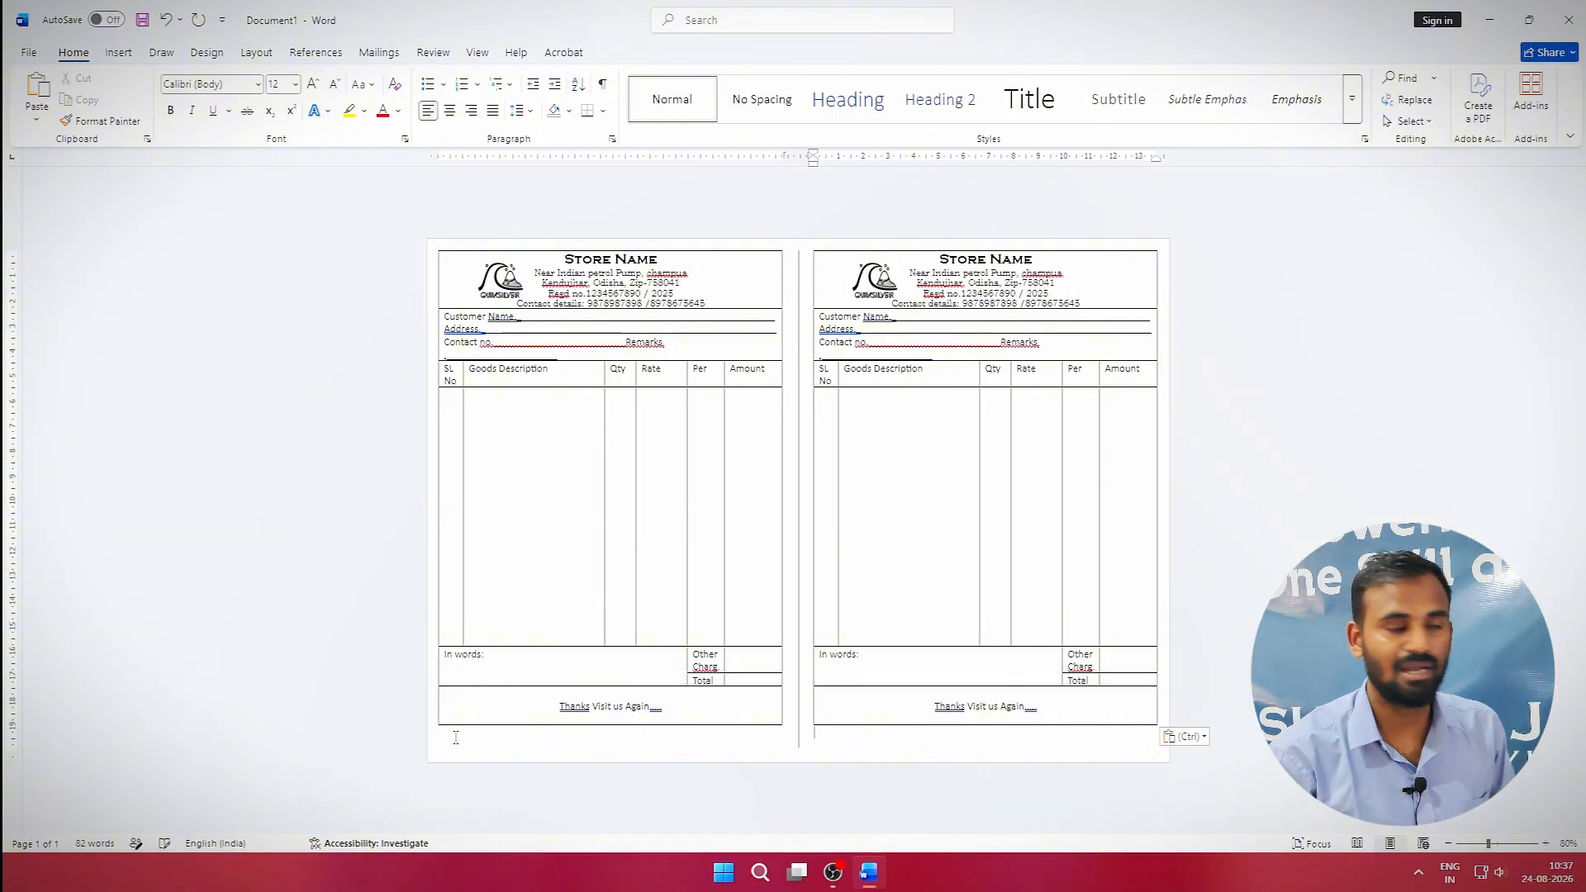